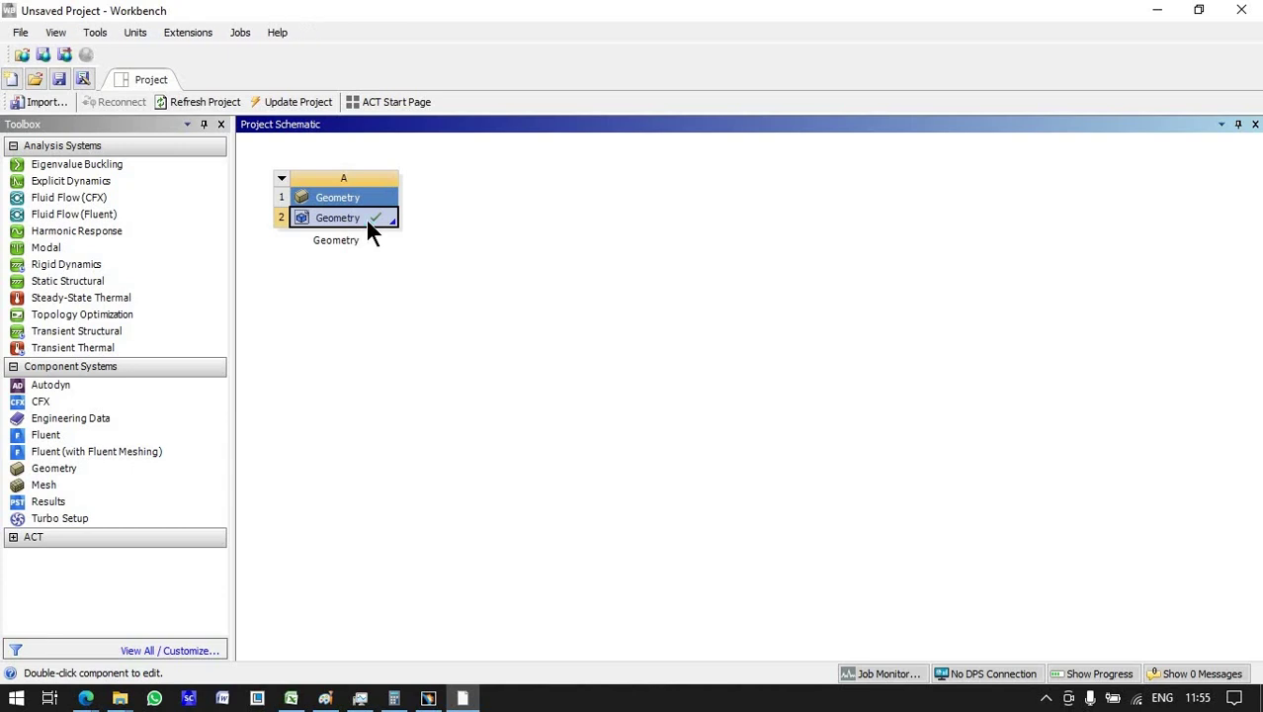
Step: Open Geometry cell A2 for editing in DesignModeler
right_click(368, 224)
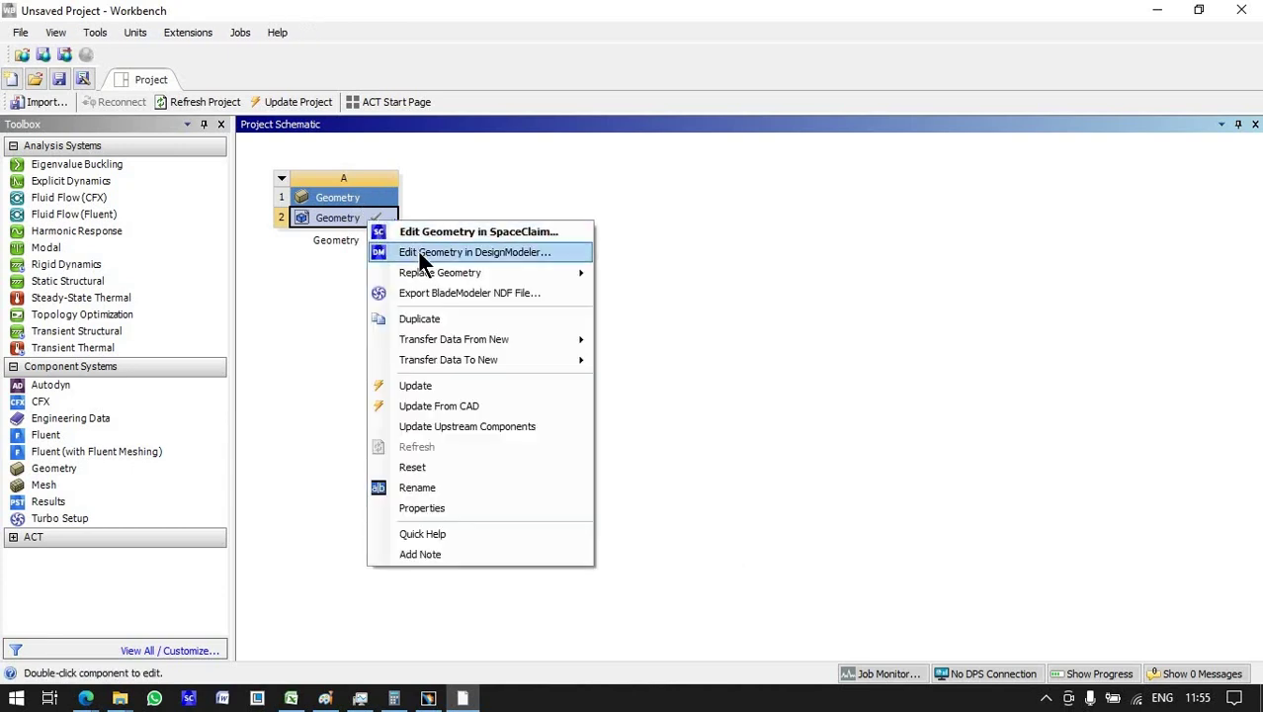
left_click(477, 254)
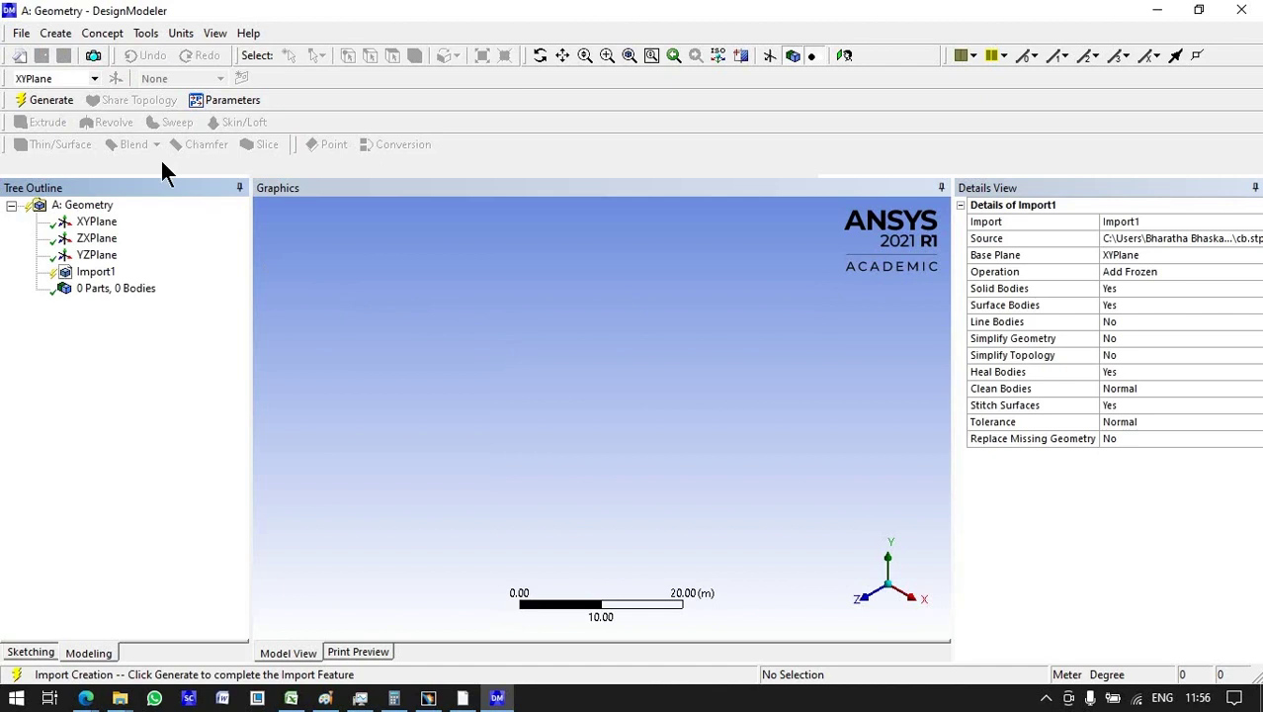
Step: Generate Import1 to load the 19-part conveyor assembly, then zoom in on the belt area
left_click(69, 100)
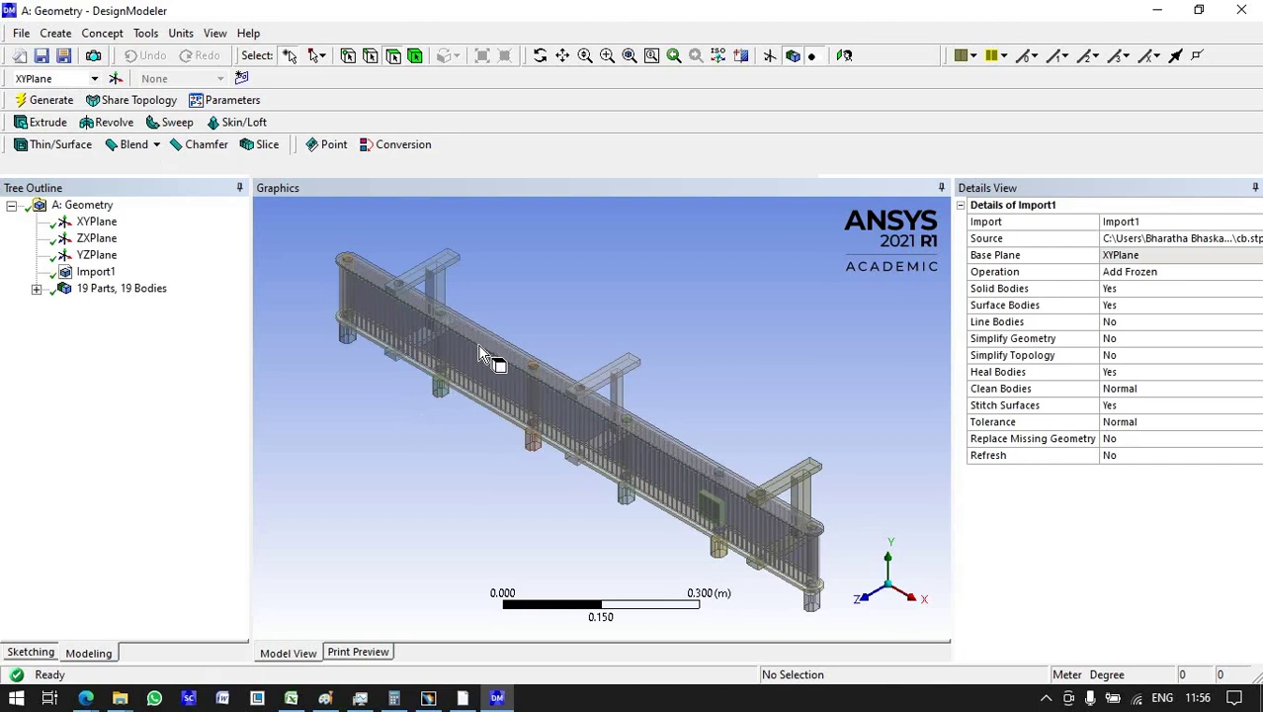
mouse_move(434, 408)
middle_mouse_down()
mouse_move(546, 259)
mouse_move(595, 262)
mouse_move(564, 251)
mouse_move(558, 268)
middle_mouse_up()
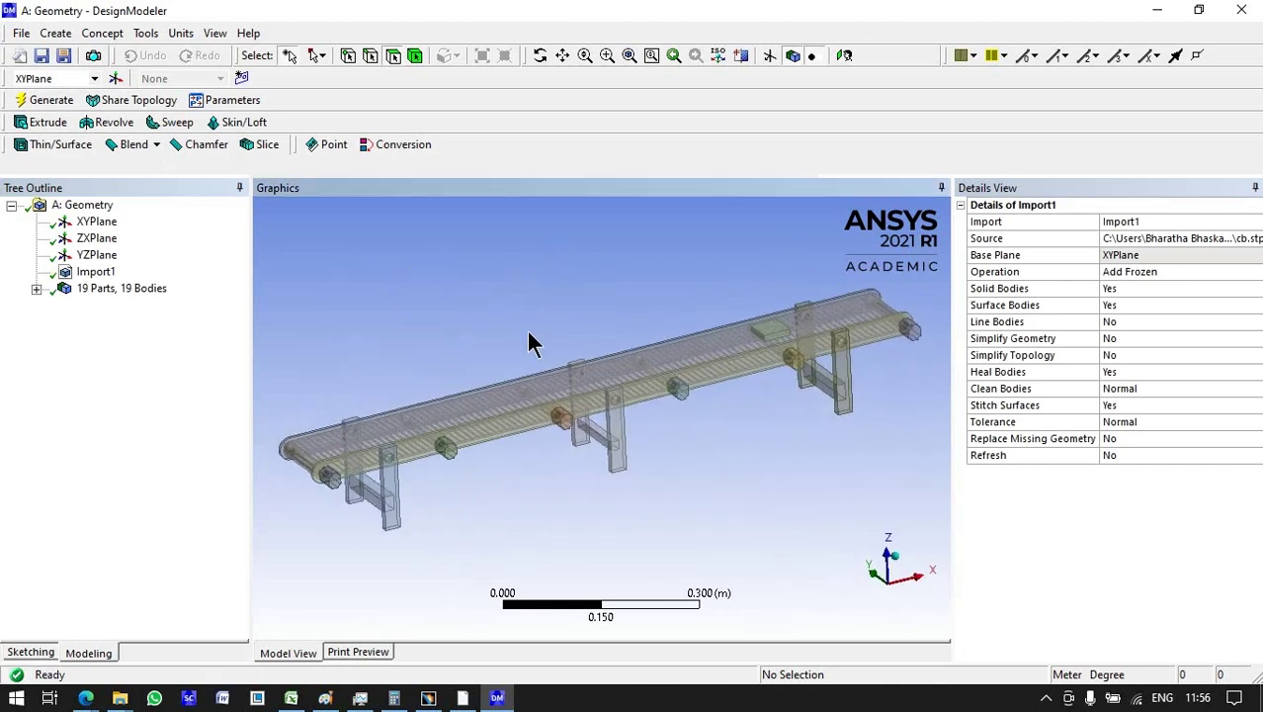
scroll(665, 350, "up", 2)
scroll(654, 367, "up", 2)
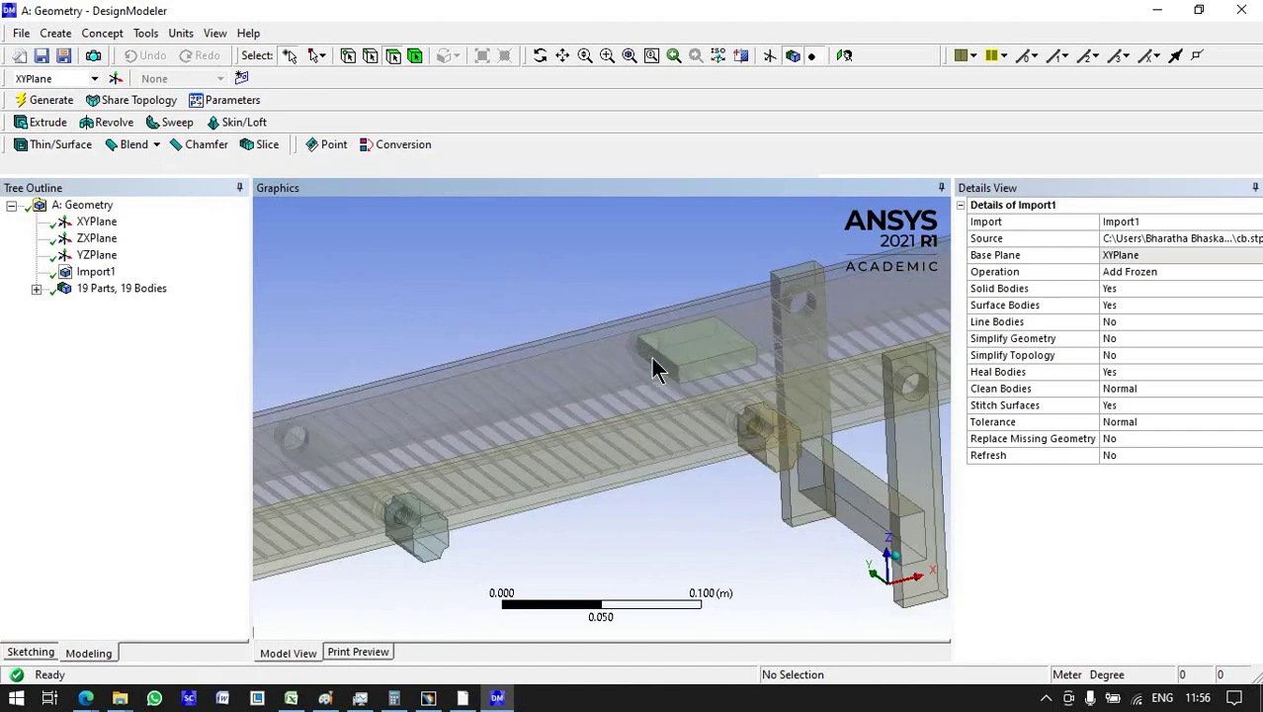
scroll(727, 338, "up", 1)
scroll(507, 381, "up", 2)
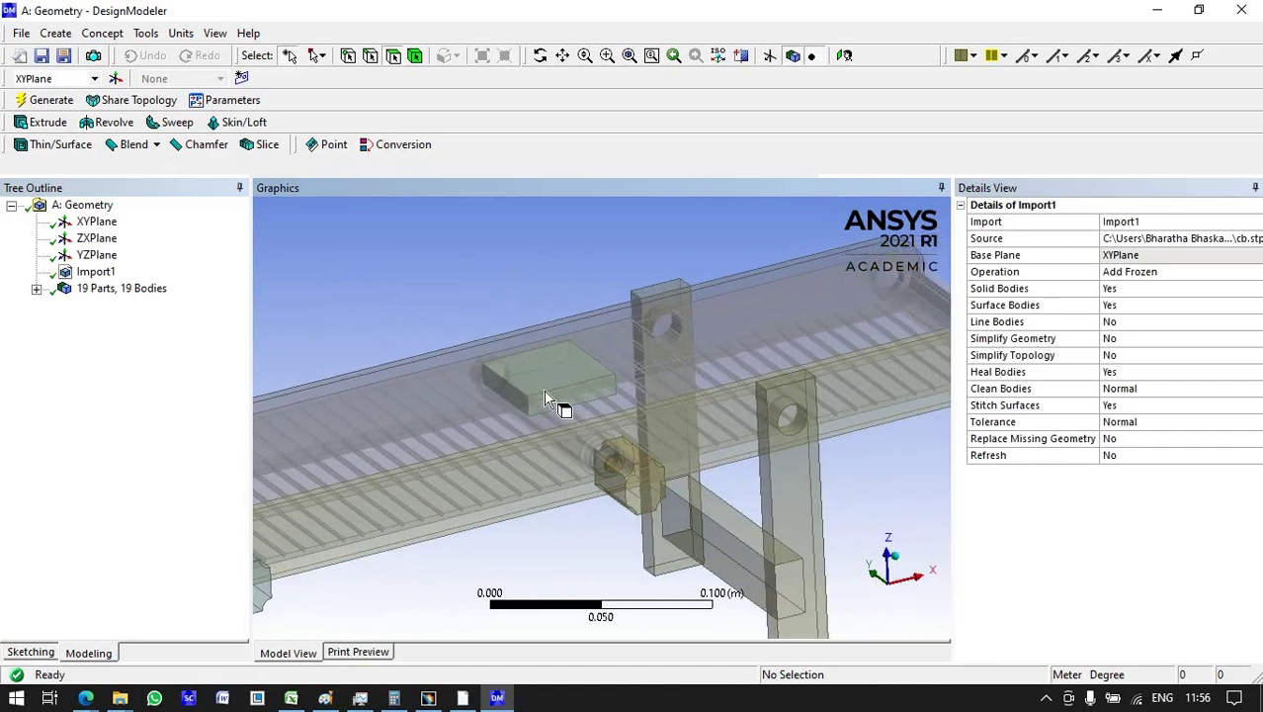
left_click(665, 366)
left_click(523, 288)
left_click(35, 288)
left_click(35, 289)
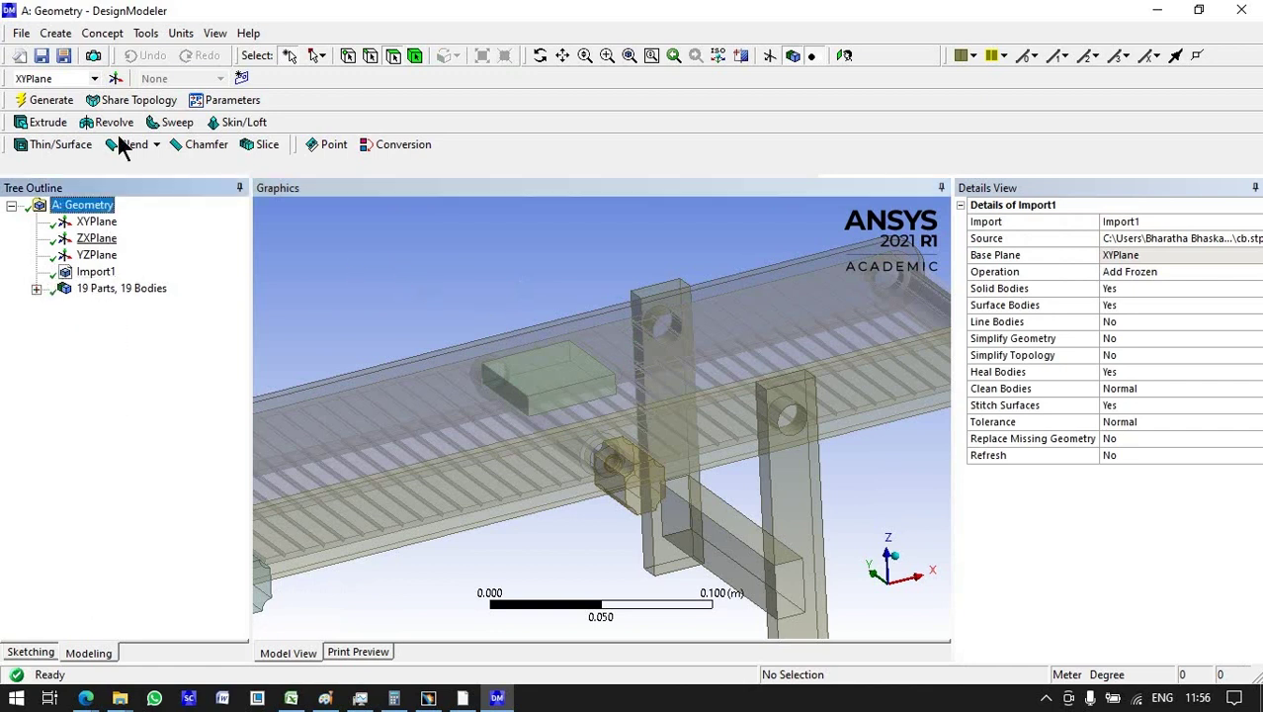
Step: Create a Boolean feature with its operation set to Imprint Faces
left_click(63, 37)
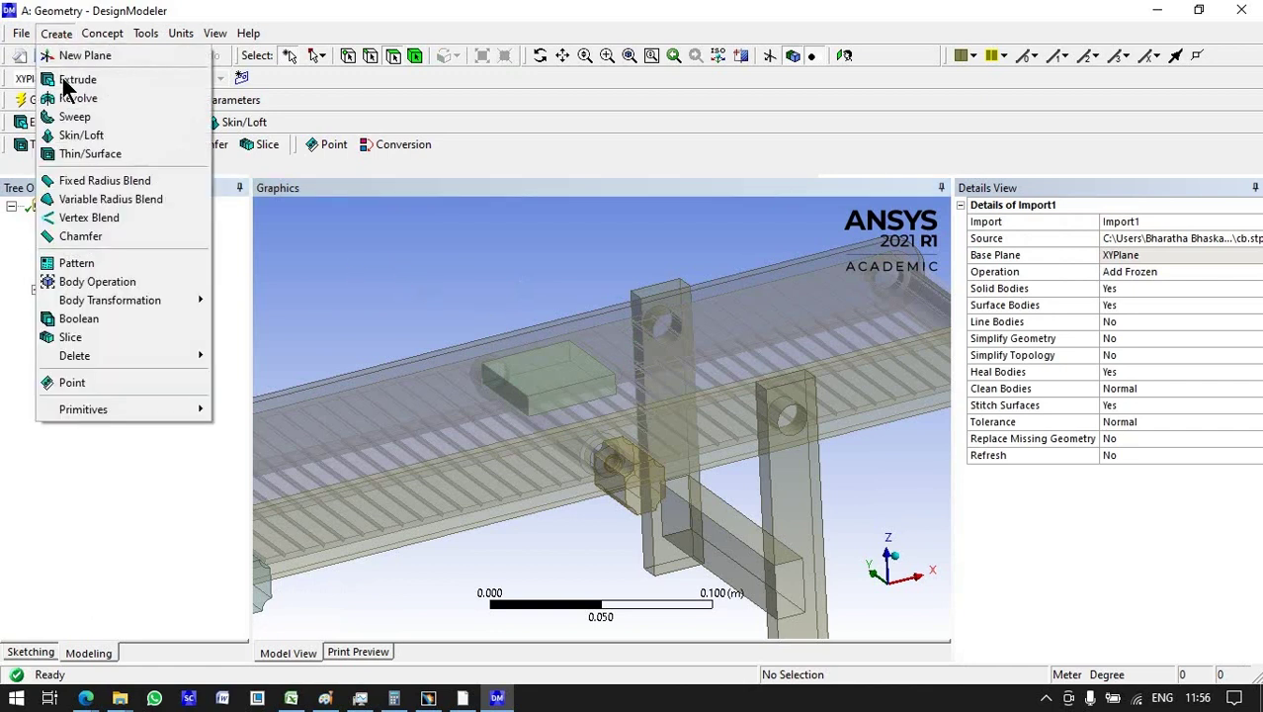
left_click(68, 321)
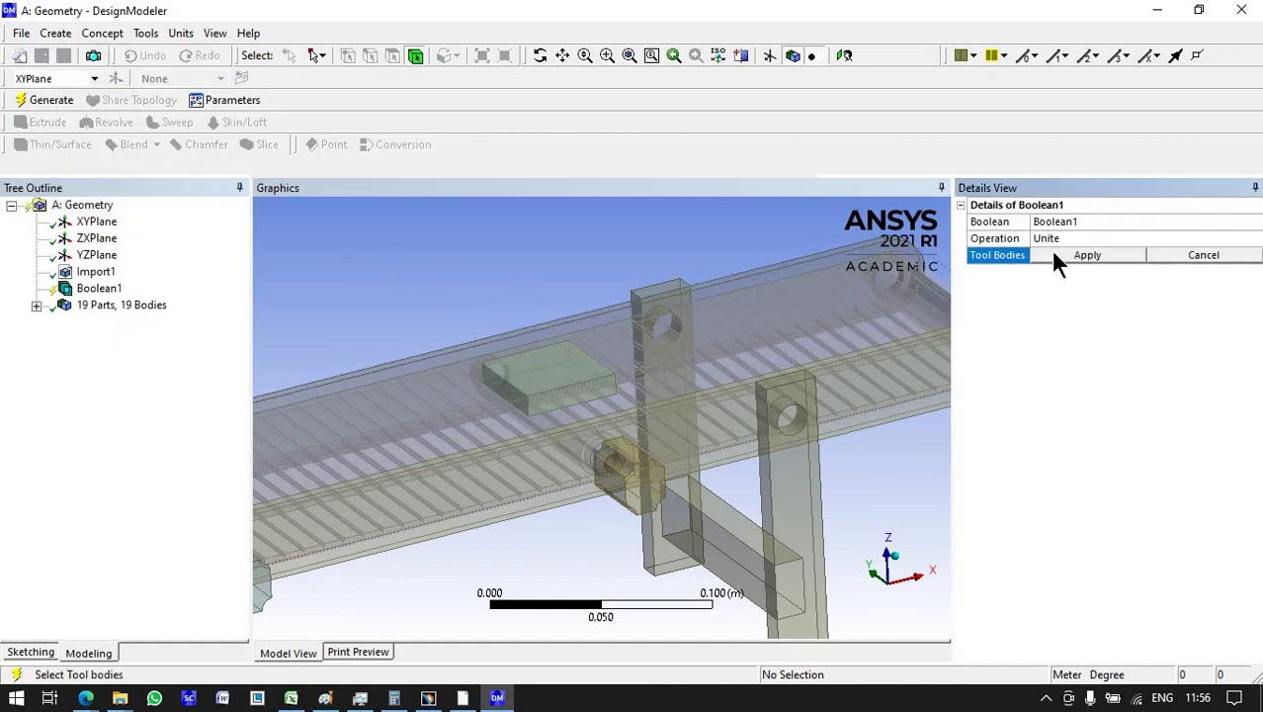
left_click(1057, 237)
left_click(1105, 255)
double_click(1109, 241)
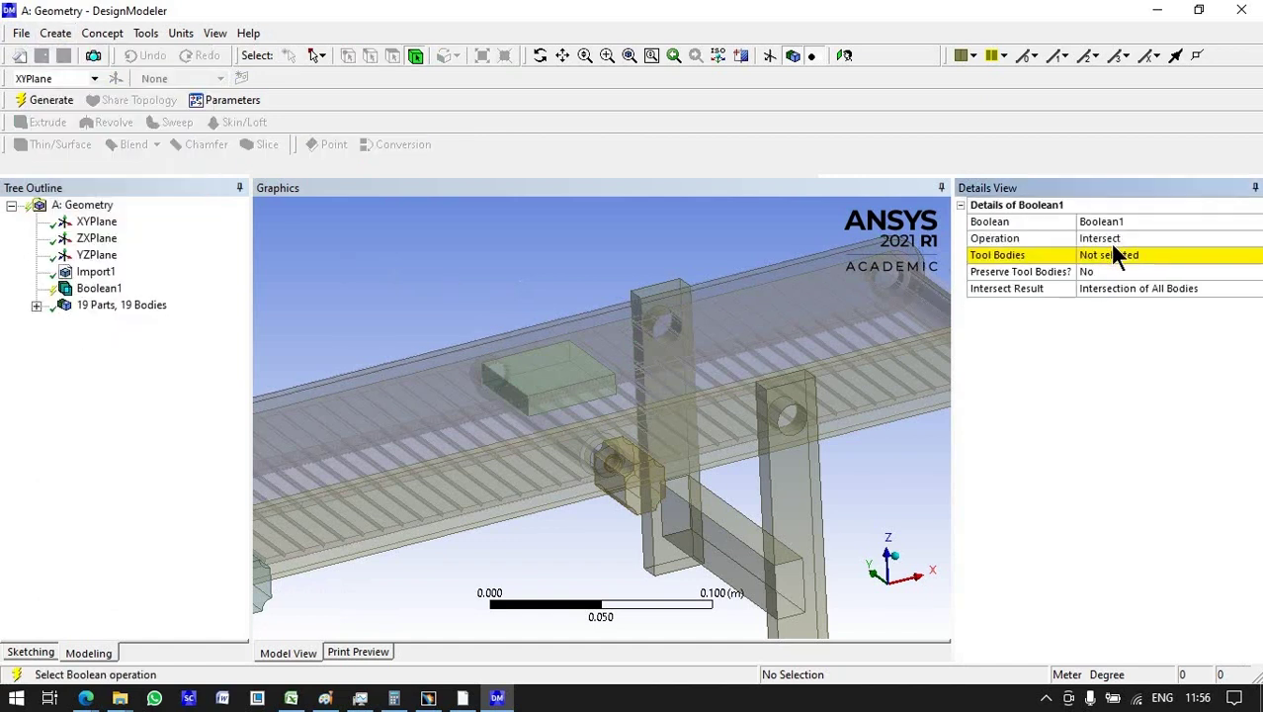
double_click(1106, 240)
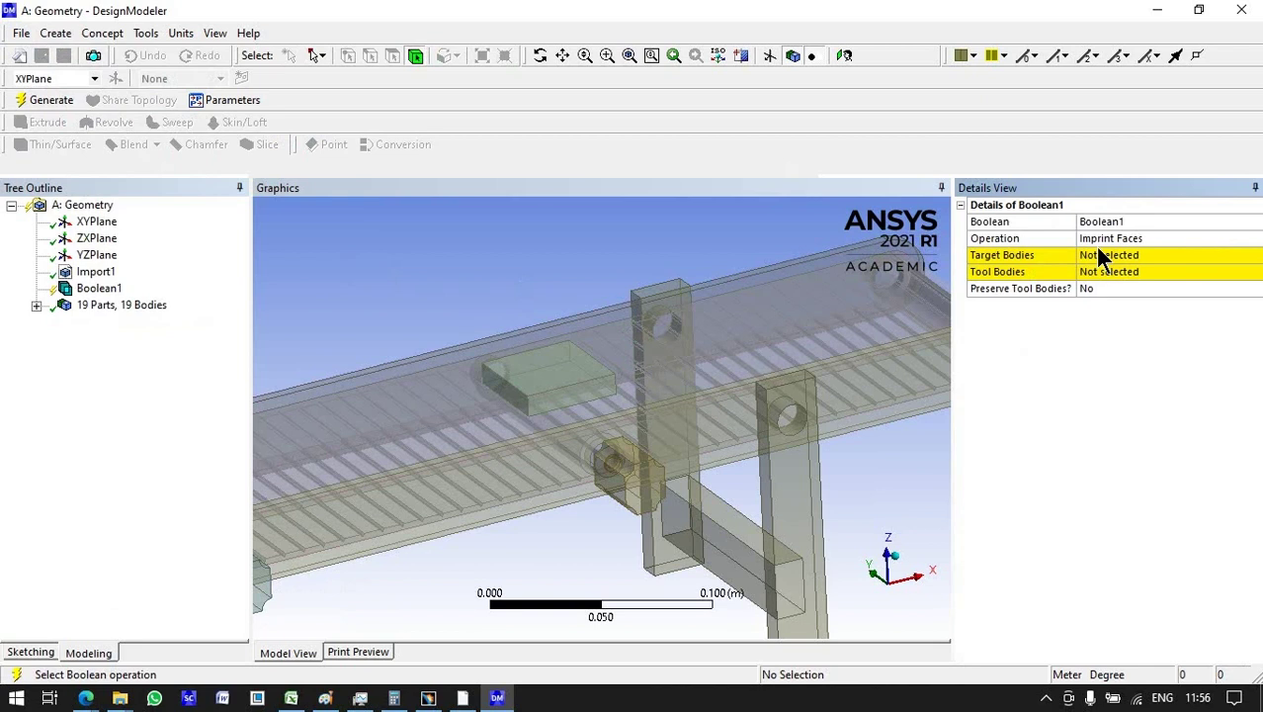
Step: Make the belt the target body and the box the tool body, then generate the imprint
left_click(1098, 258)
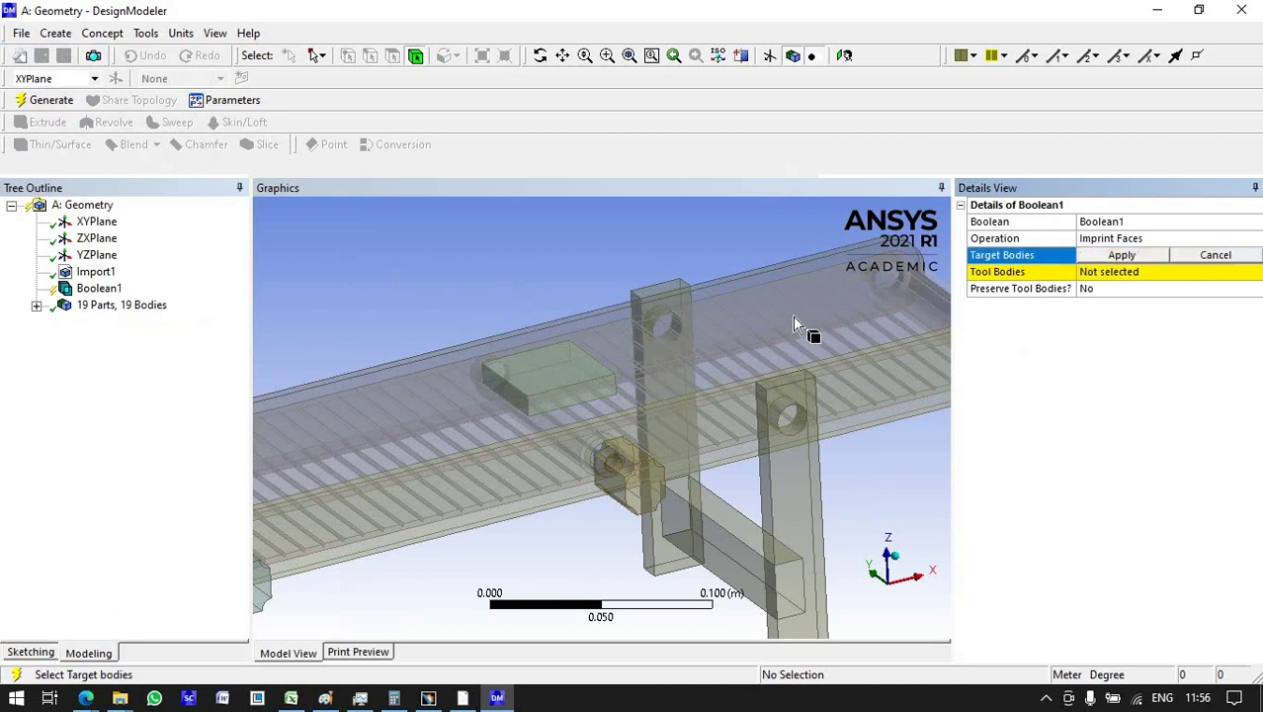
left_click(795, 318)
left_click(1087, 271)
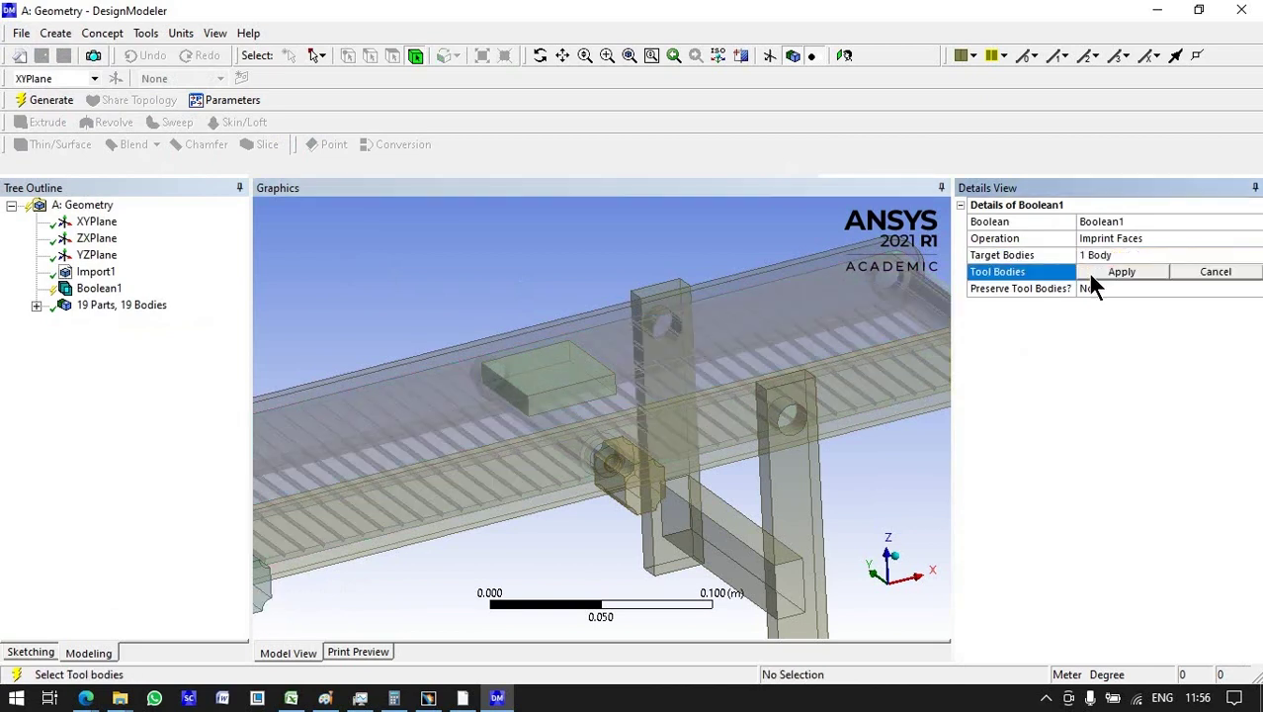
left_click(587, 382)
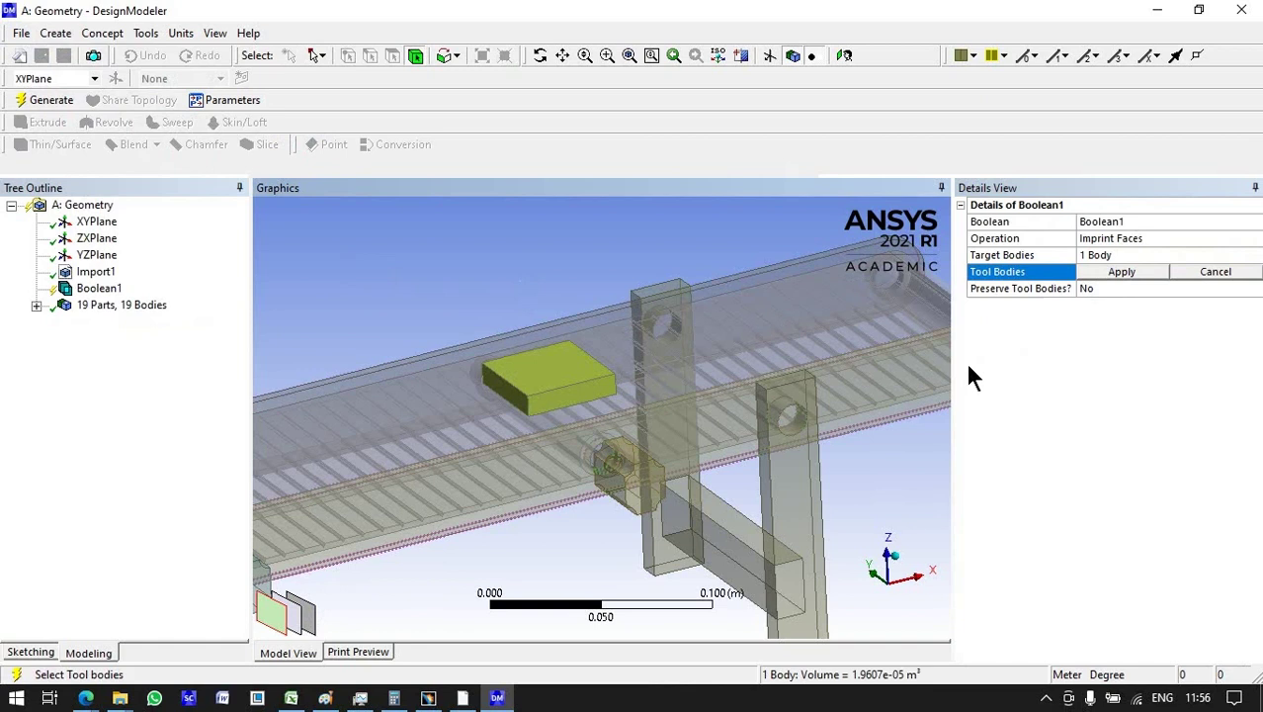
left_click(1095, 277)
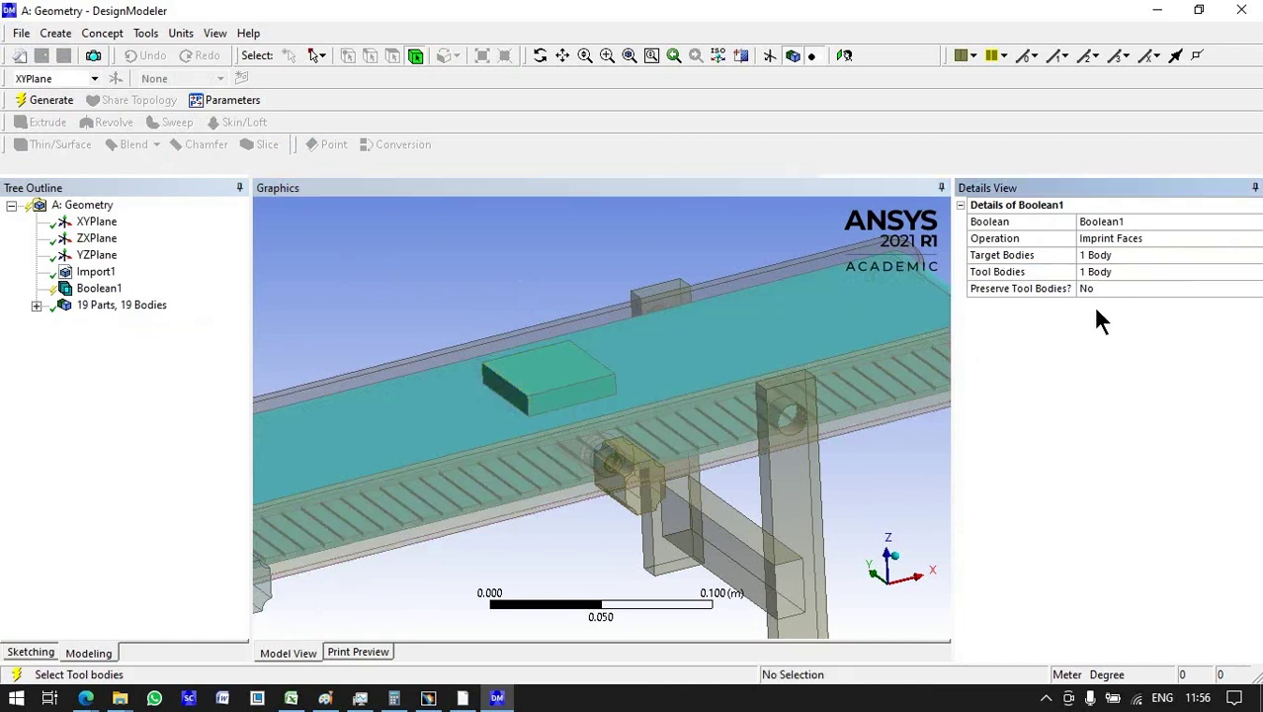
left_click(40, 100)
Step: Look over the imprinted belt, then close DesignModeler and return to Workbench
left_click(600, 418)
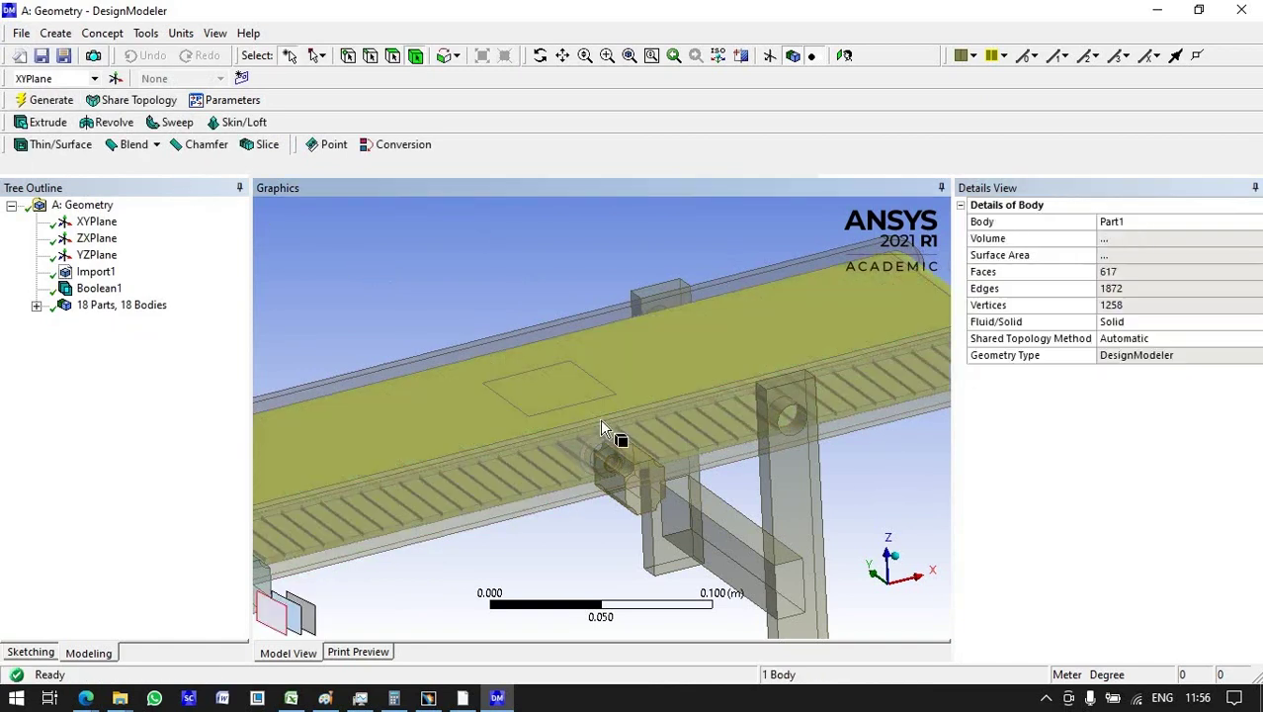
mouse_move(600, 418)
middle_mouse_down()
mouse_move(612, 442)
mouse_move(549, 348)
middle_mouse_up()
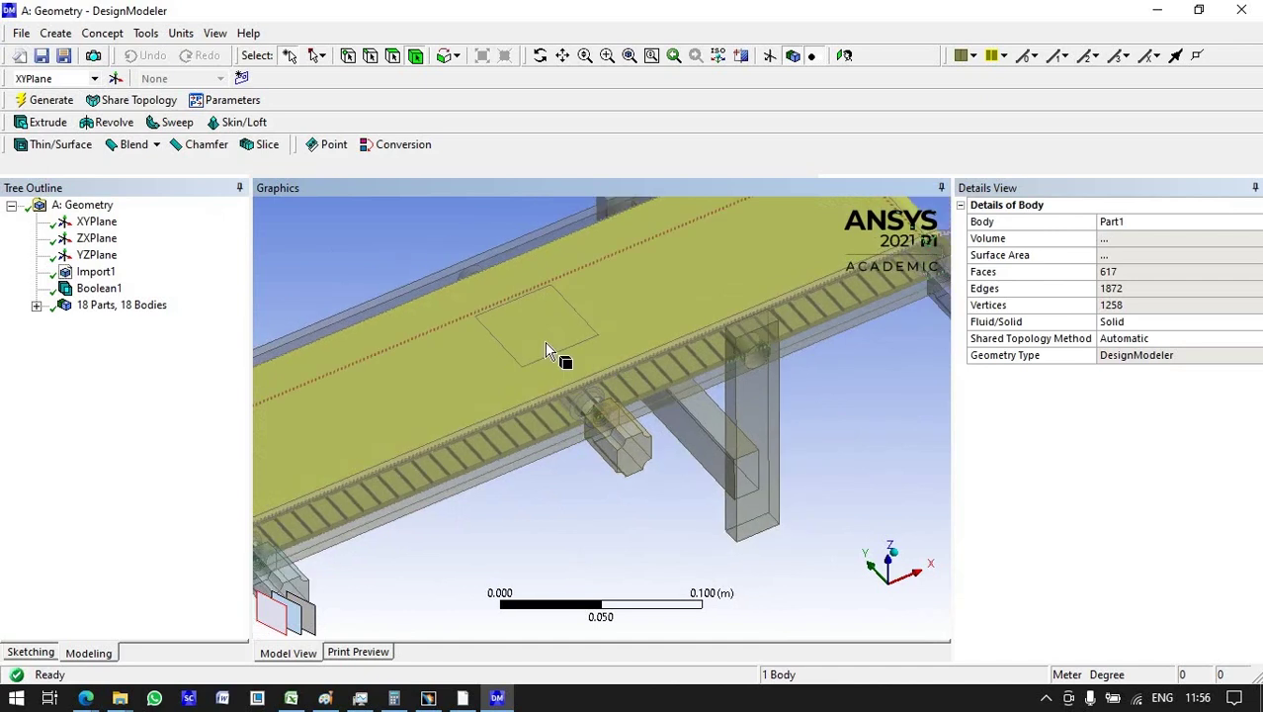
scroll(548, 348, "down", 2)
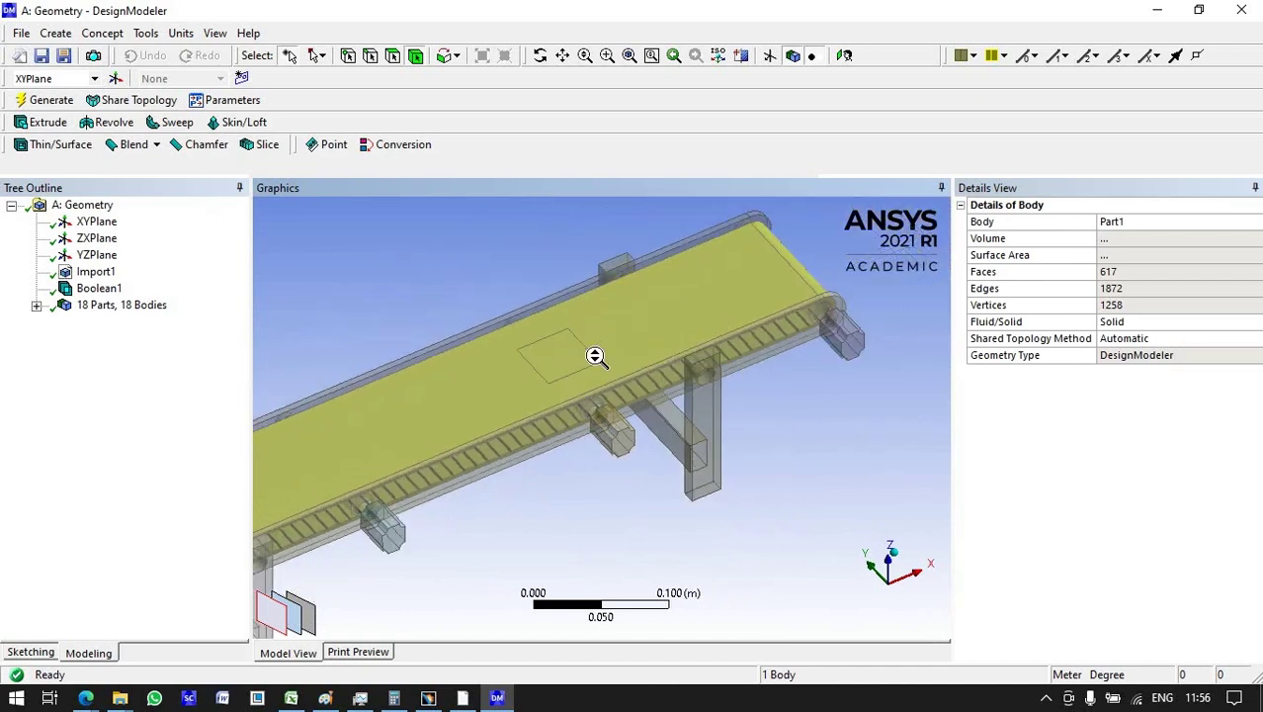
scroll(592, 352, "down", 2)
left_click(721, 555)
mouse_move(608, 375)
middle_mouse_down()
mouse_move(561, 313)
mouse_move(539, 338)
middle_mouse_up()
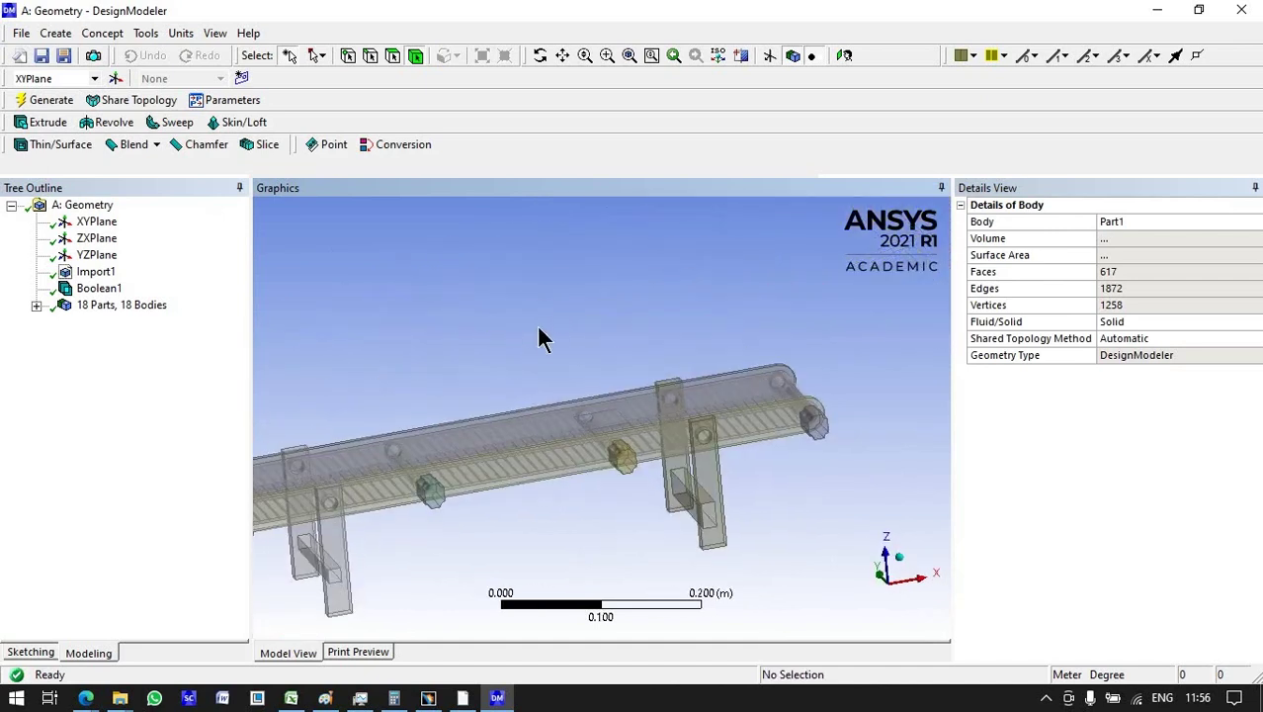
scroll(549, 337, "down", 2)
scroll(550, 338, "down", 2)
scroll(549, 338, "down", 1)
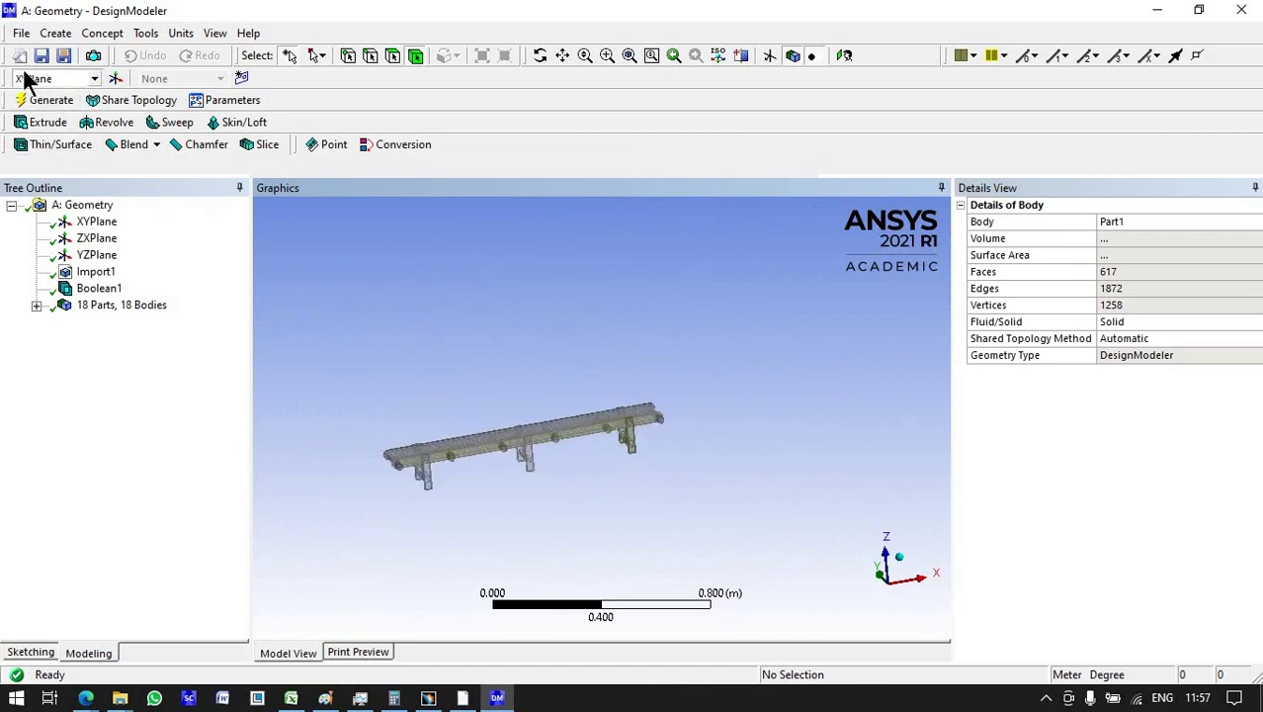
left_click(21, 32)
left_click(59, 362)
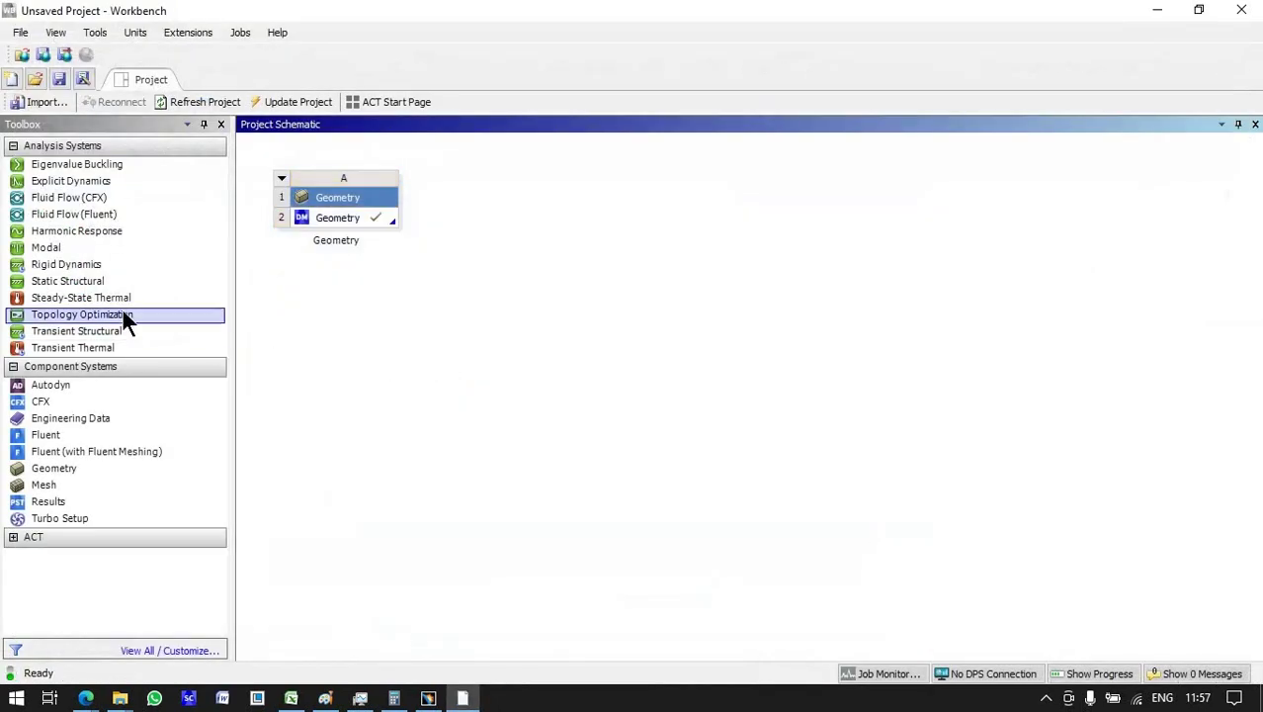
Step: Add a Static Structural system on Geometry A2 and open its Model in Mechanical
left_click_drag(51, 282, 175, 279)
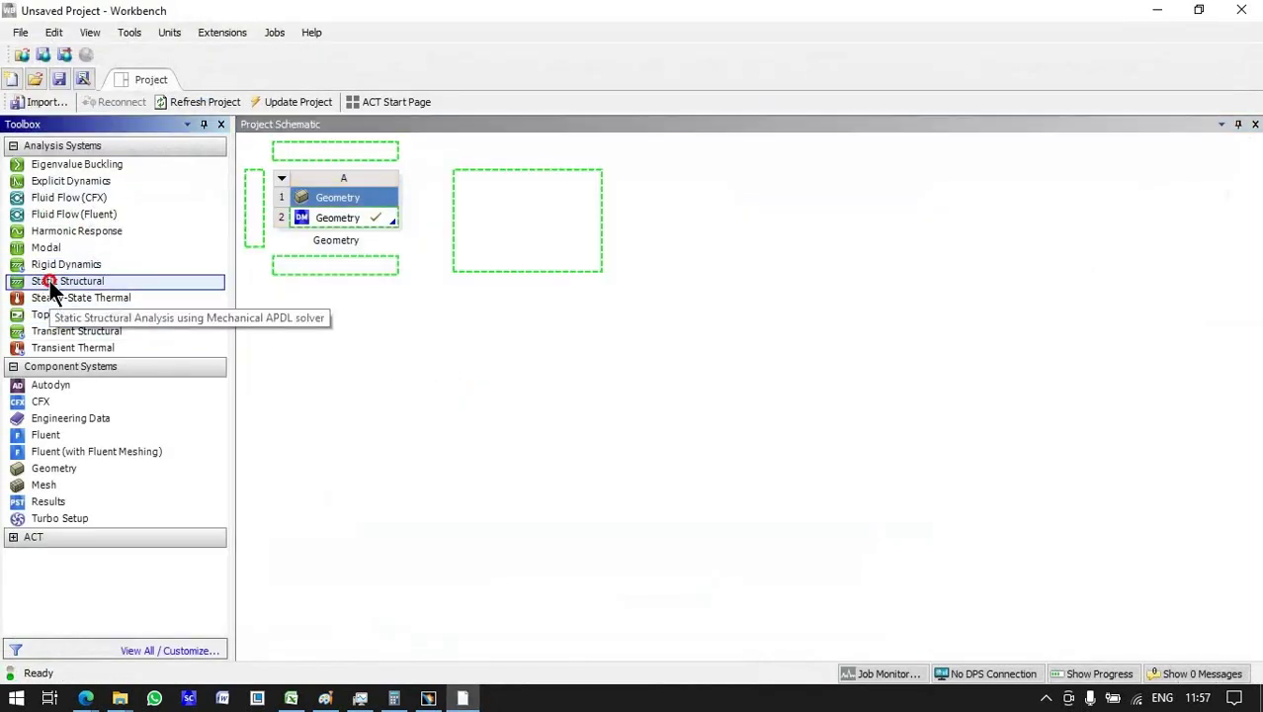
left_click_drag(175, 279, 364, 219)
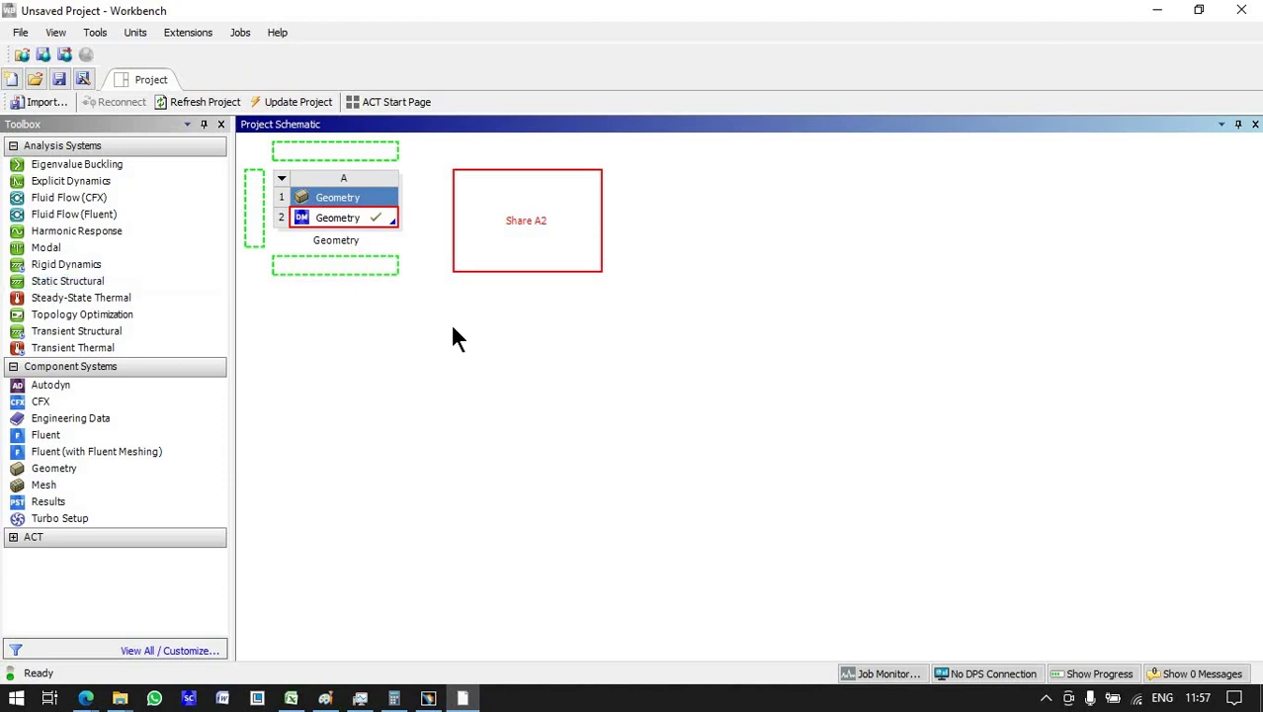
double_click(504, 261)
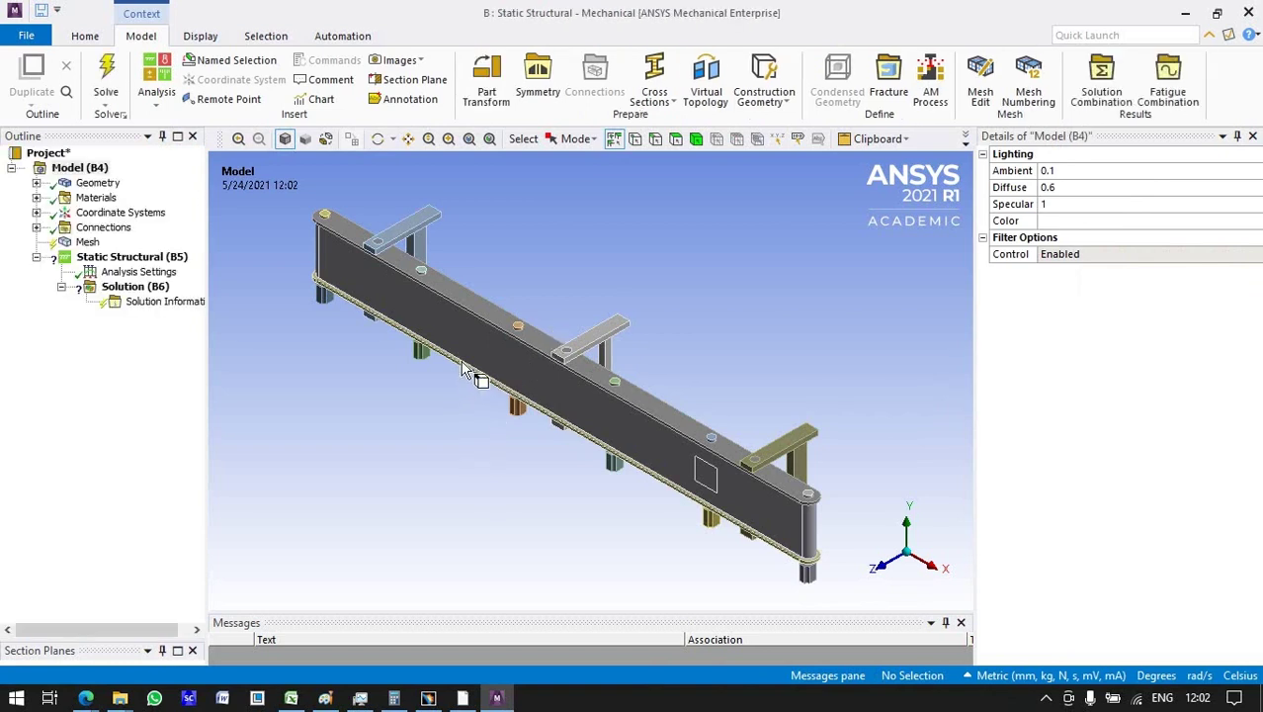
Step: Insert a Fixed Support and select the first three crossbar end faces
mouse_move(460, 403)
middle_mouse_down()
mouse_move(553, 229)
mouse_move(600, 189)
mouse_move(536, 269)
middle_mouse_up()
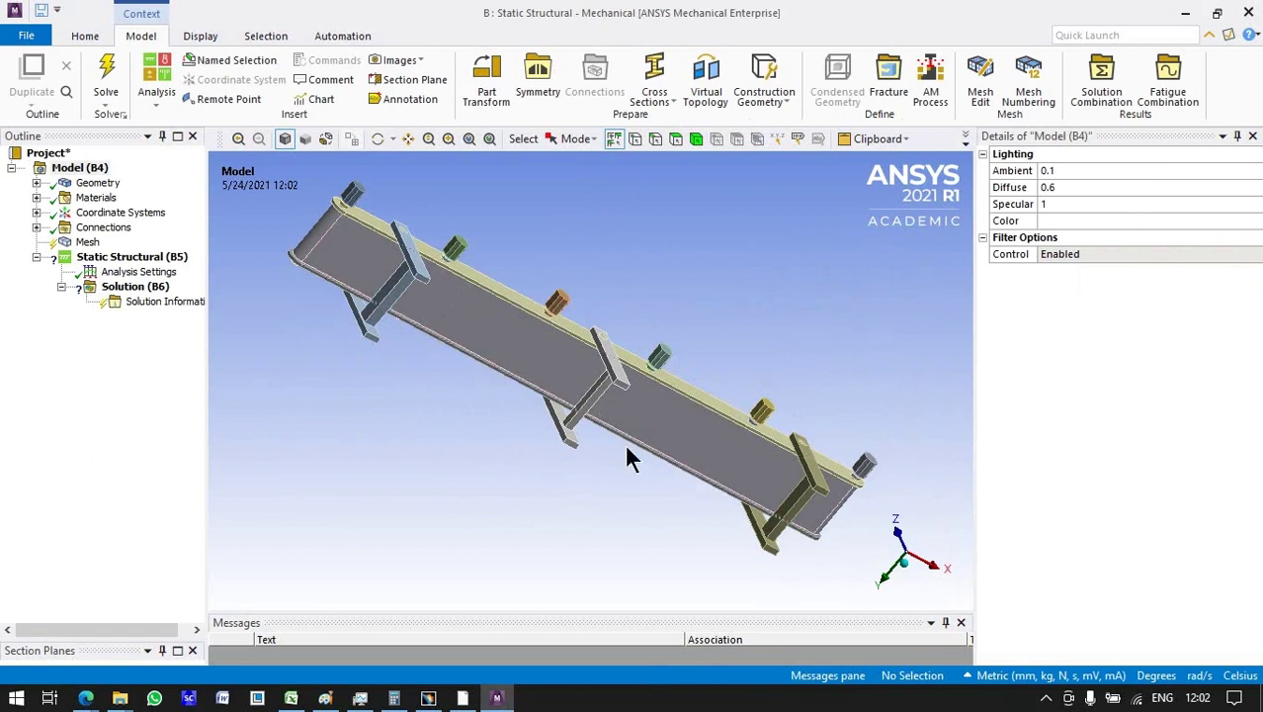
right_click(163, 262)
mouse_move(205, 267)
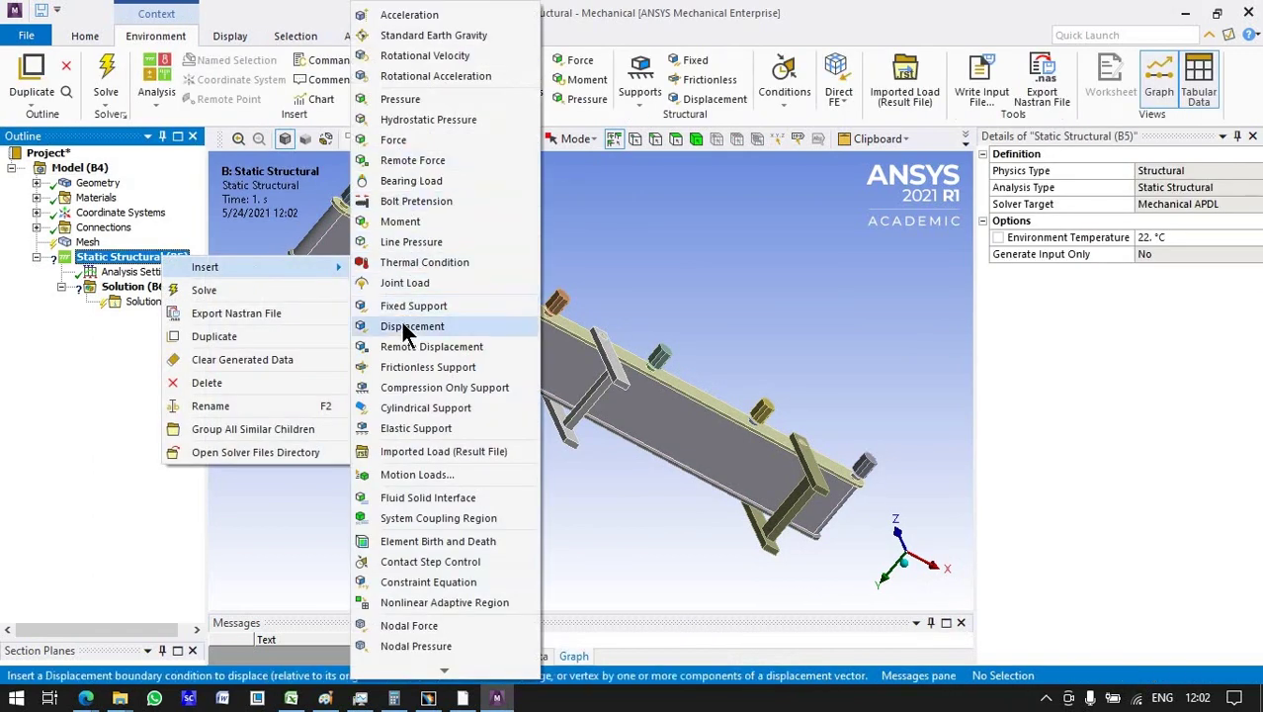
left_click(410, 306)
mouse_move(484, 320)
middle_mouse_down()
mouse_move(592, 268)
mouse_move(564, 347)
mouse_move(635, 339)
mouse_move(543, 336)
middle_mouse_up()
scroll(542, 332, "down", 3)
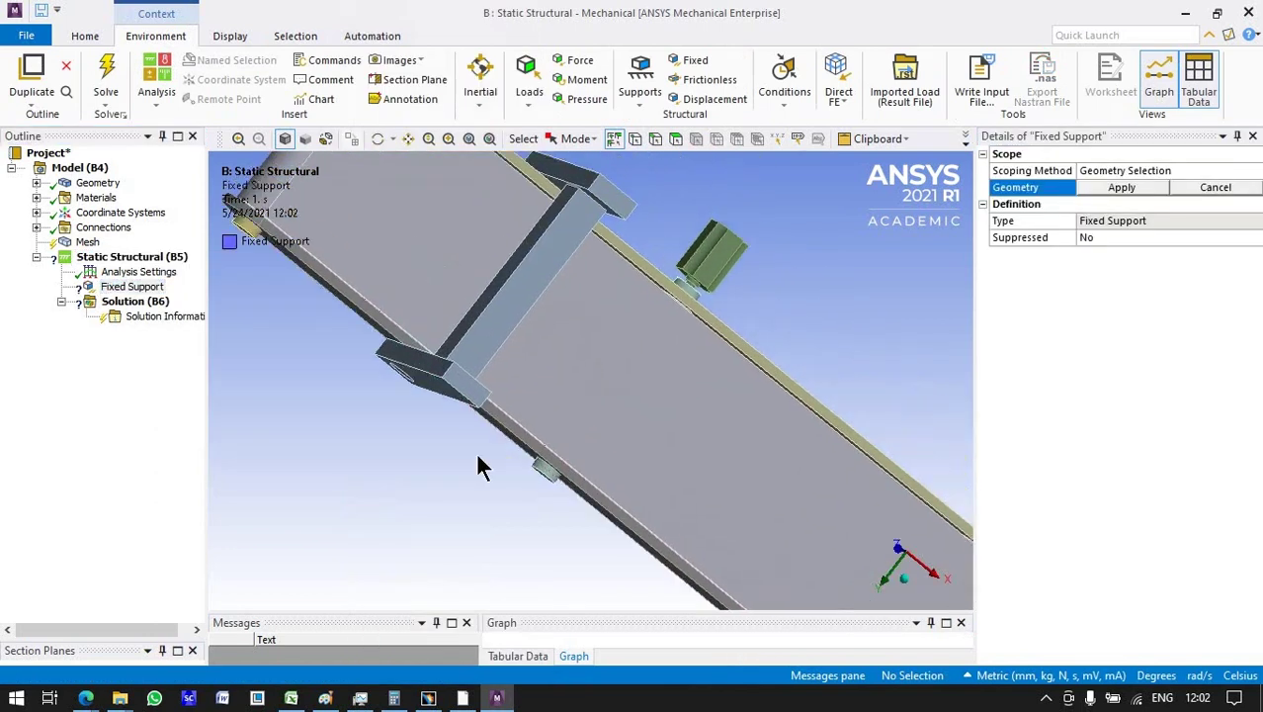
left_click(479, 393)
left_click(612, 207, "ctrl")
mouse_move(637, 347)
middle_mouse_down()
mouse_move(685, 408)
mouse_move(588, 434)
middle_mouse_up()
scroll(585, 435, "up", 2)
scroll(593, 444, "up", 3)
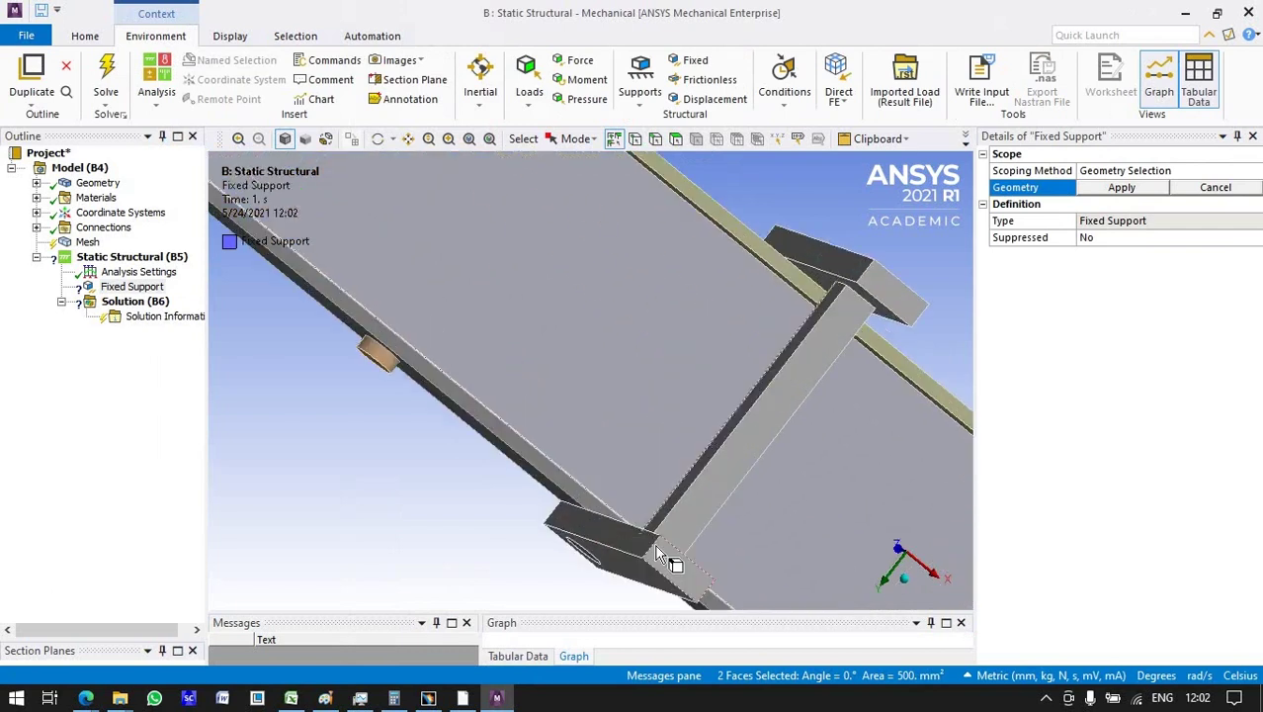
left_click(668, 550, "ctrl")
Step: Add the remaining three crossbar end faces and apply the six-face Fixed Support
left_click(892, 276, "ctrl")
scroll(791, 376, "down", 2)
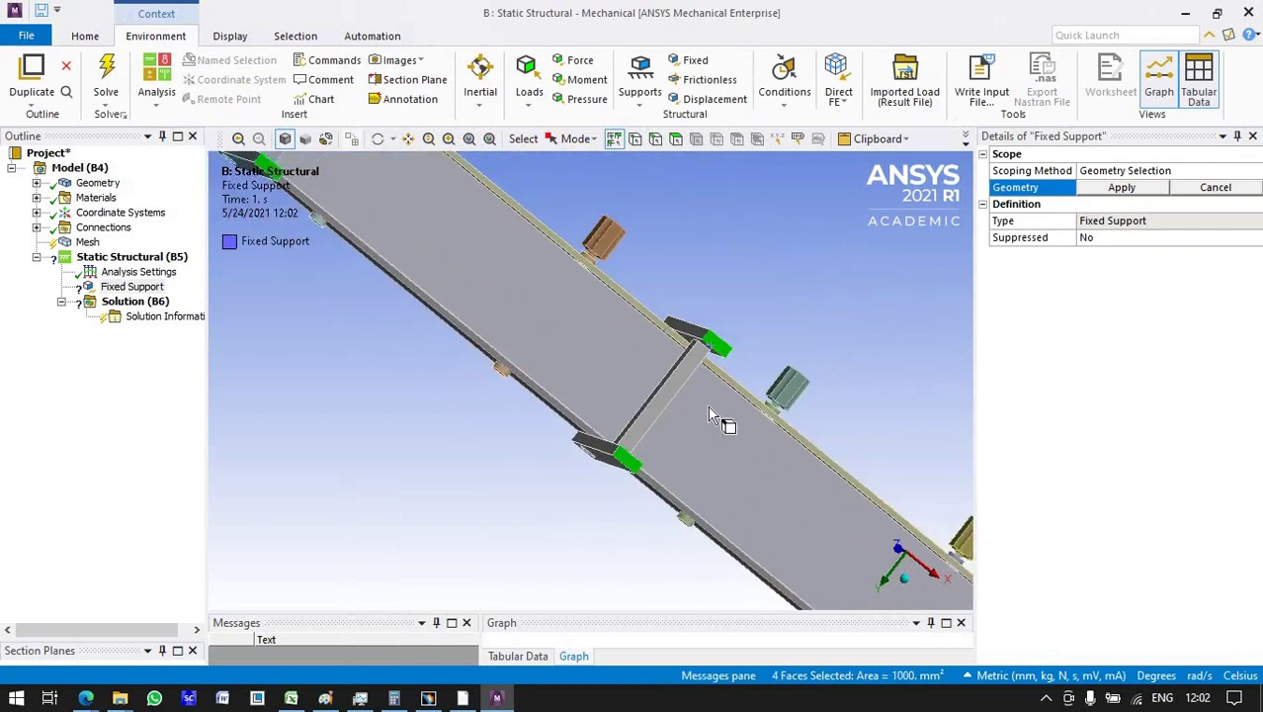
mouse_move(719, 418)
middle_mouse_down()
mouse_move(516, 287)
mouse_move(556, 390)
middle_mouse_up()
scroll(593, 410, "up", 2)
middle_click_drag(614, 423, 473, 336)
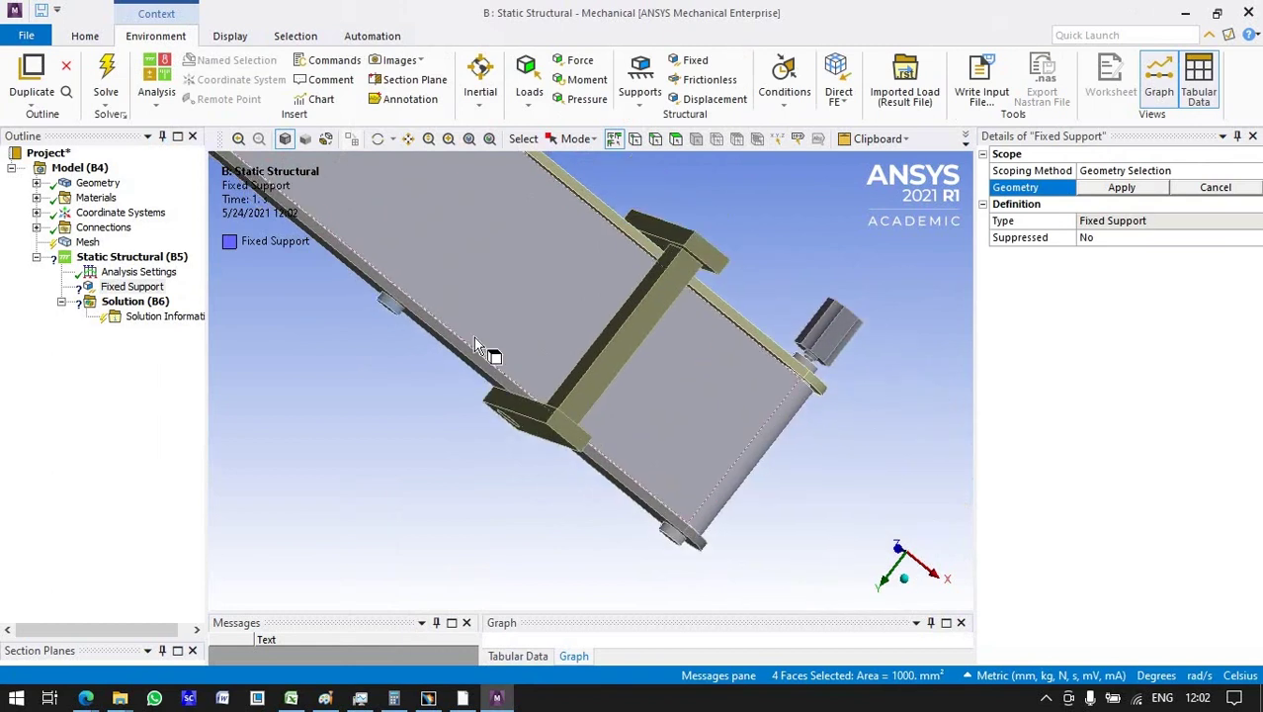
scroll(475, 338, "up", 3)
left_click(551, 460, "ctrl")
mouse_move(618, 383)
middle_mouse_down()
mouse_move(700, 275)
mouse_move(671, 293)
mouse_move(479, 268)
mouse_move(436, 363)
mouse_move(459, 268)
mouse_move(552, 325)
mouse_move(546, 356)
mouse_move(590, 537)
mouse_move(481, 316)
middle_mouse_up()
left_click(751, 203, "ctrl")
left_click(1113, 195)
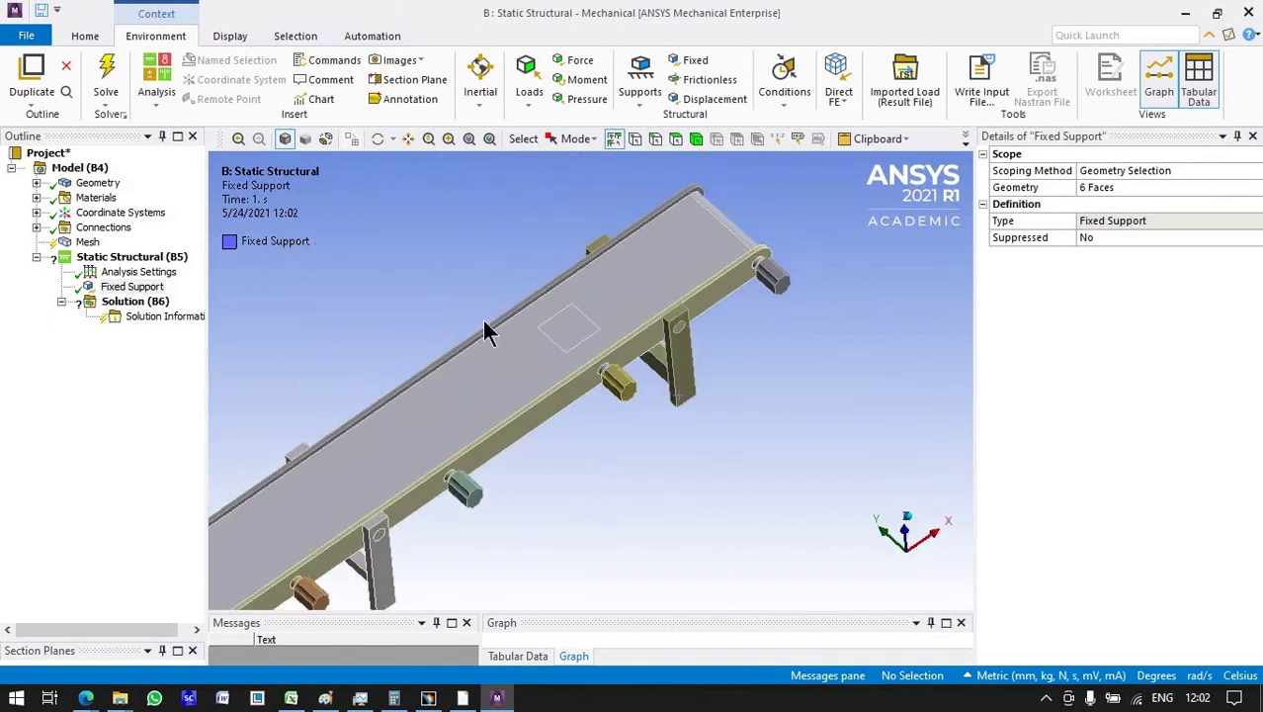
left_click(127, 258)
Step: Apply a 9.81 N force pointing downward on the imprinted square face
right_click(127, 257)
mouse_move(169, 266)
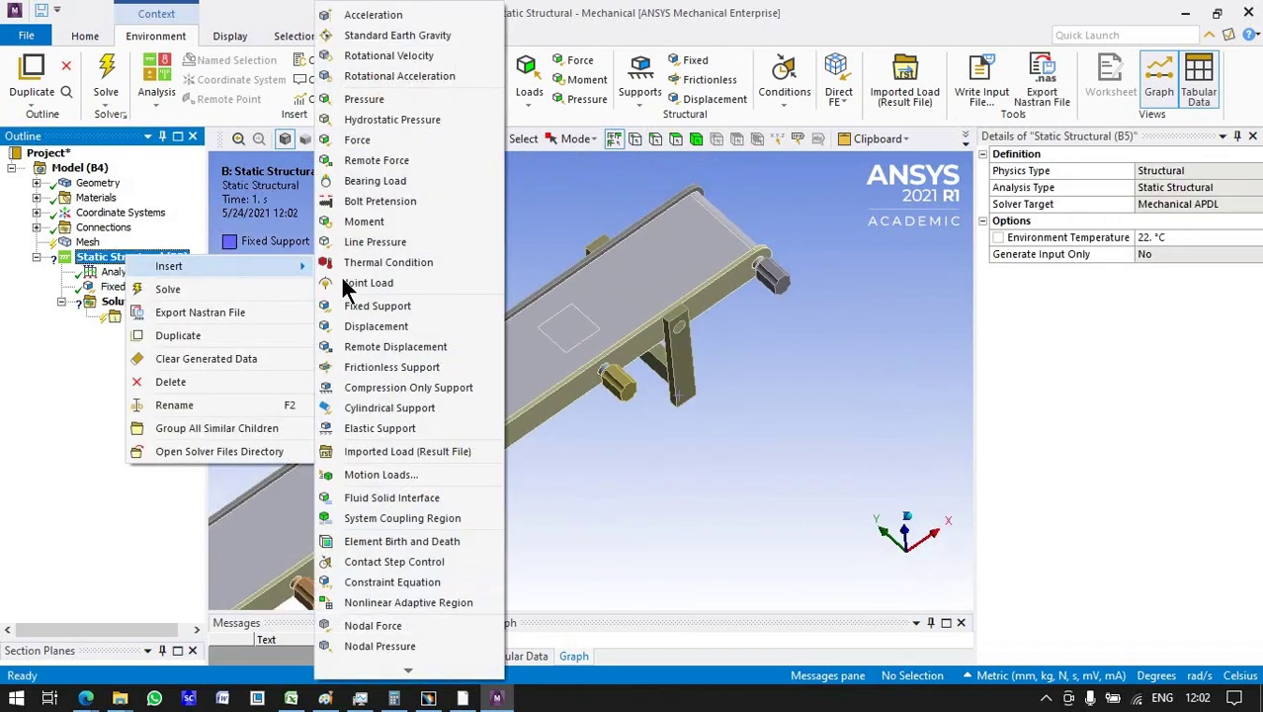
left_click(358, 139)
left_click(566, 326)
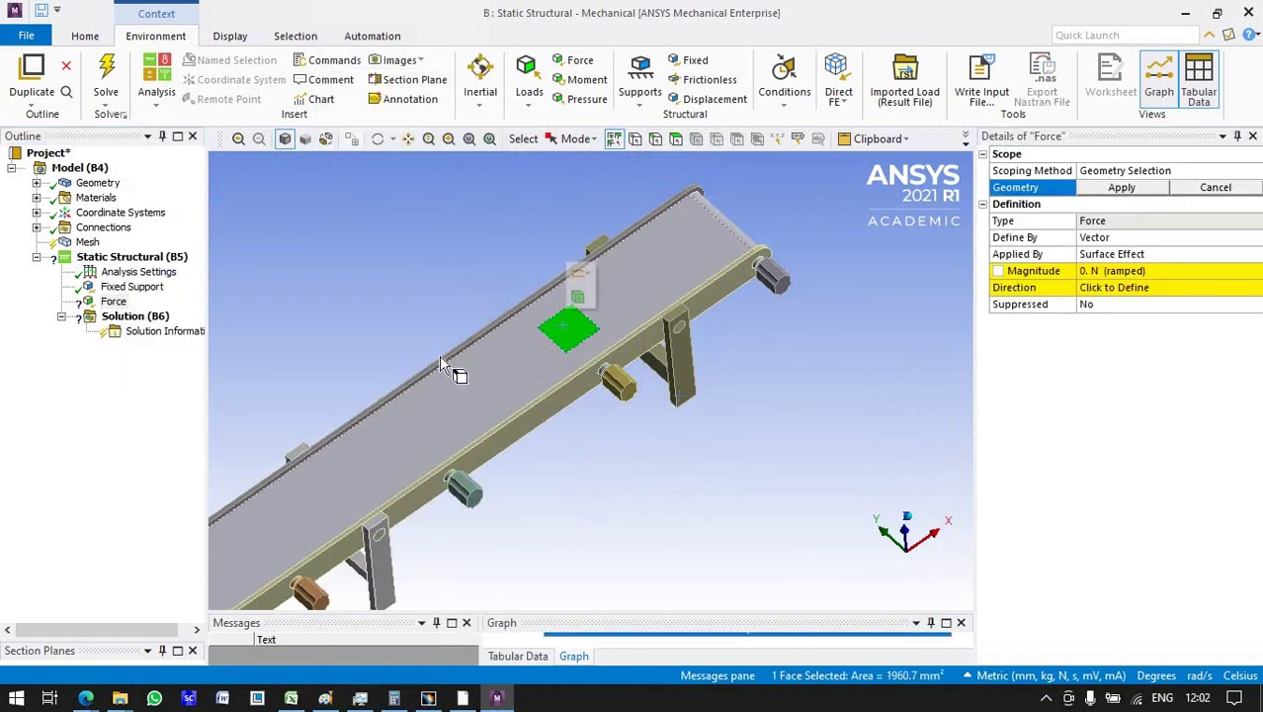
left_click(1105, 192)
left_click(1108, 271)
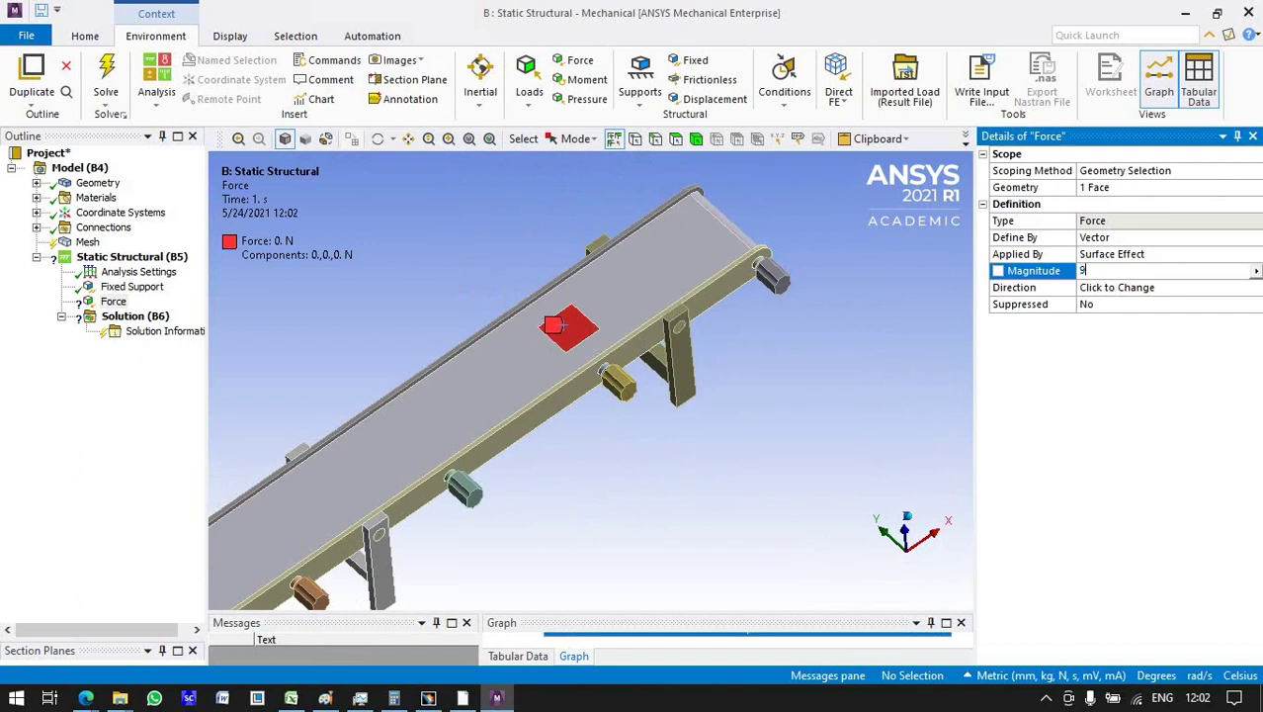
type("9.81")
key("Return")
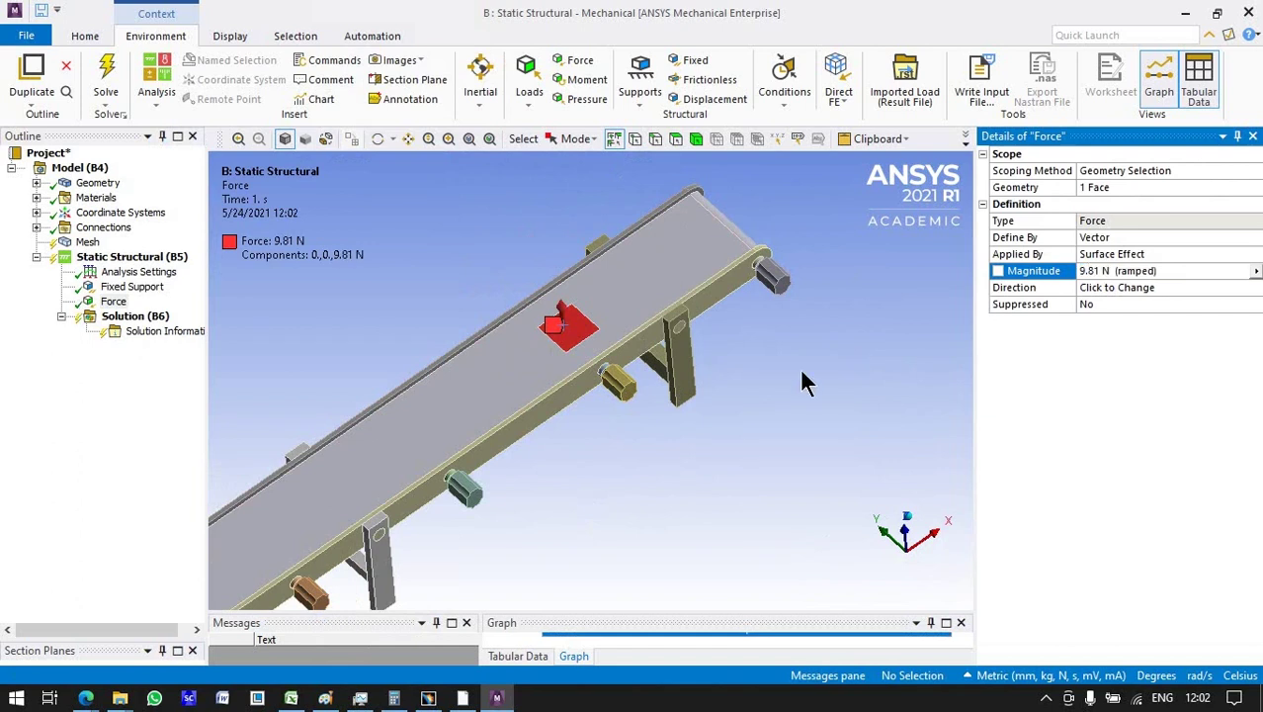
left_click(1097, 286)
left_click(247, 522)
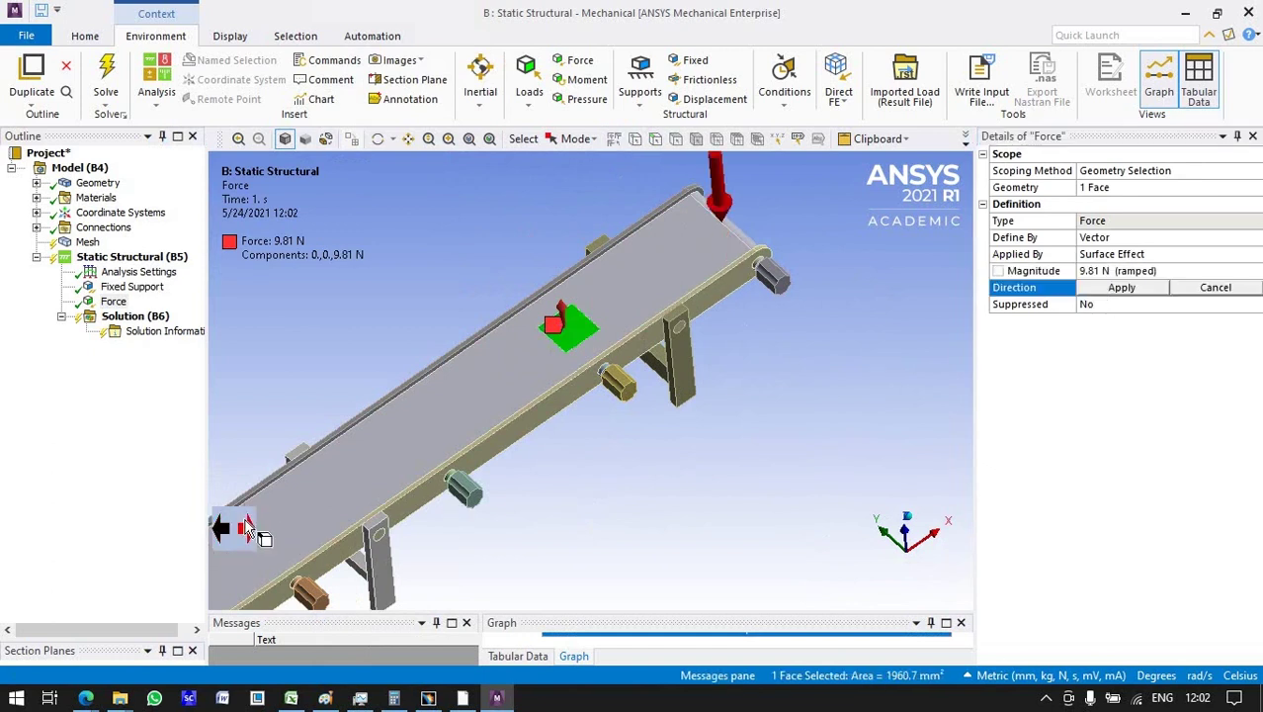
left_click(1136, 289)
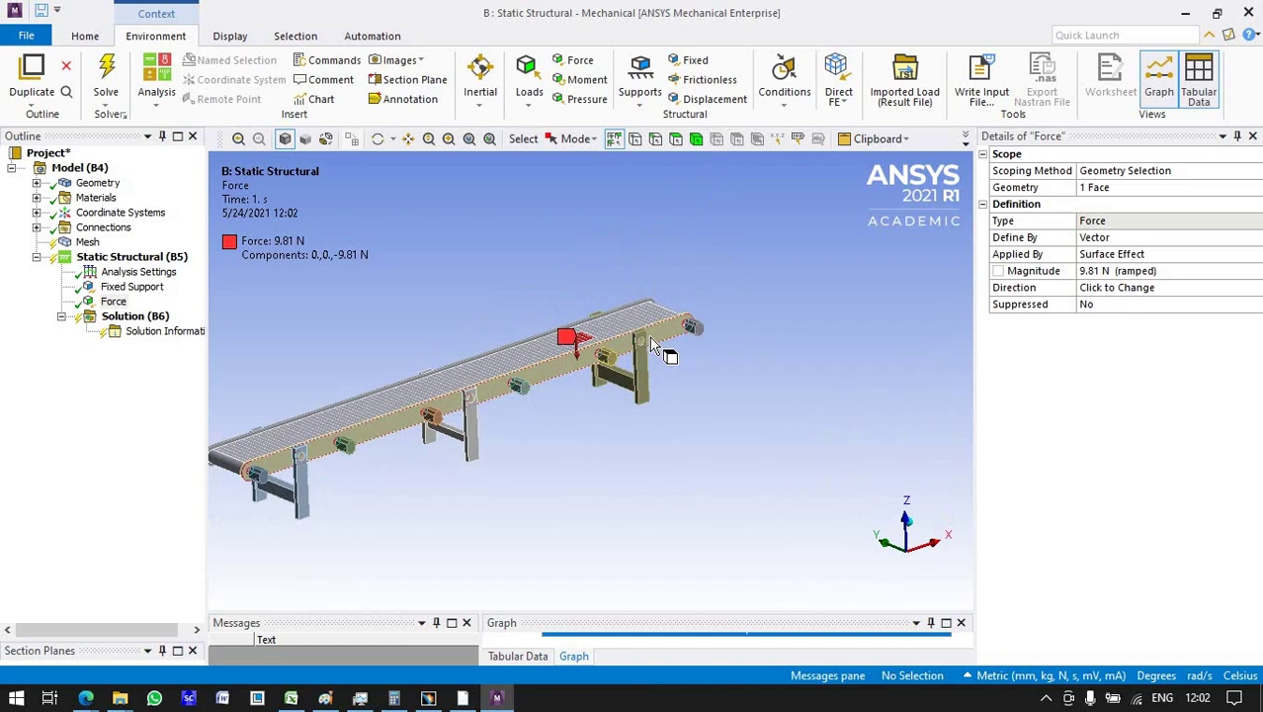
Step: Add Equivalent Stress and Equivalent Elastic Strain results under Solution
left_click(130, 315)
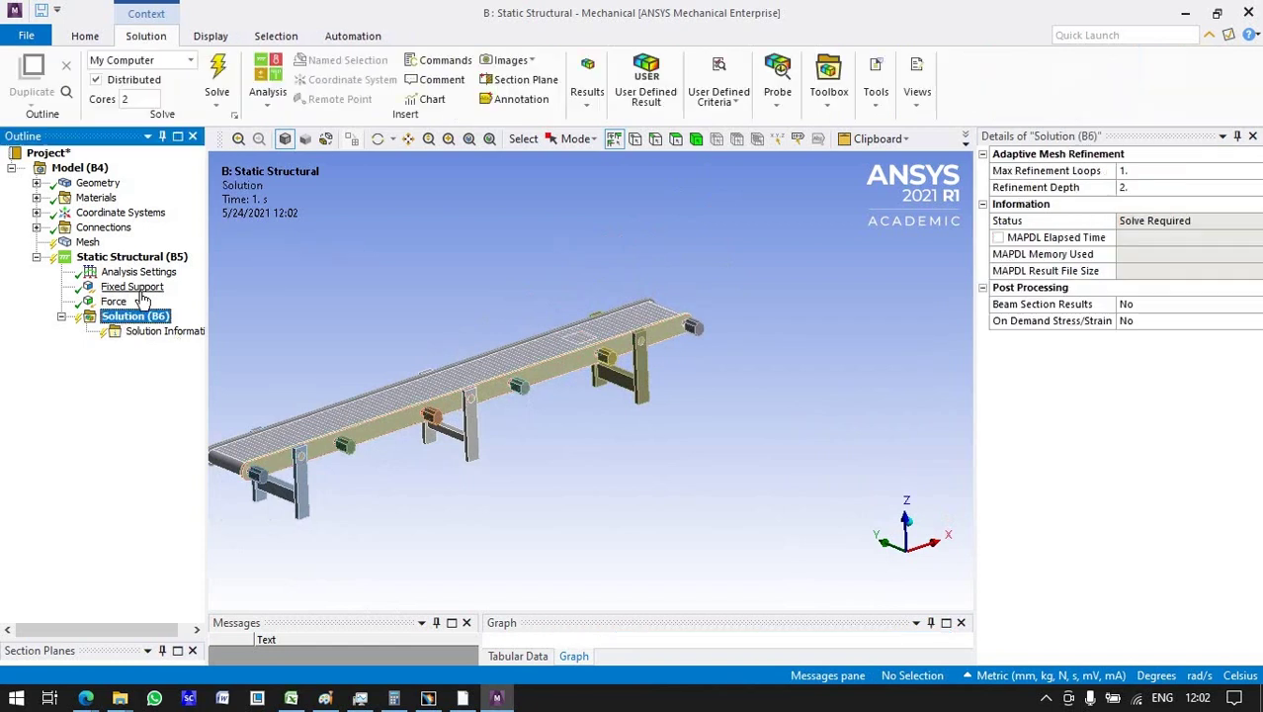
left_click(82, 41)
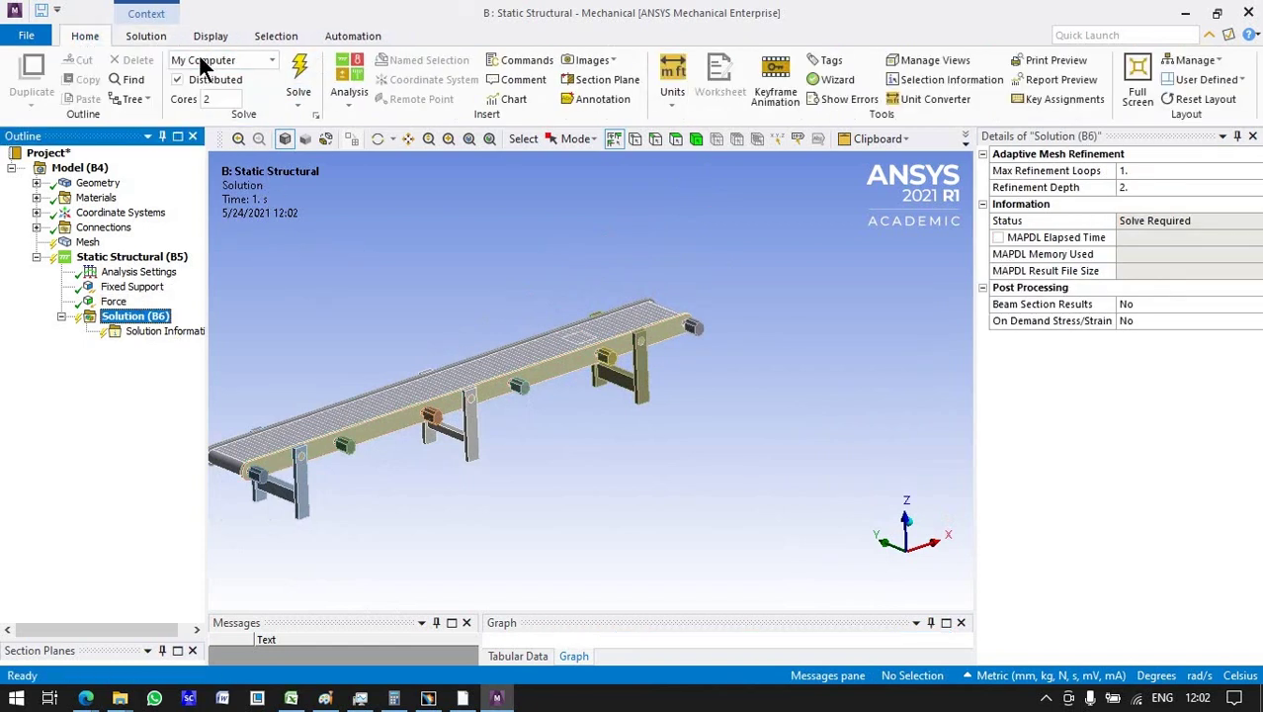
left_click(148, 36)
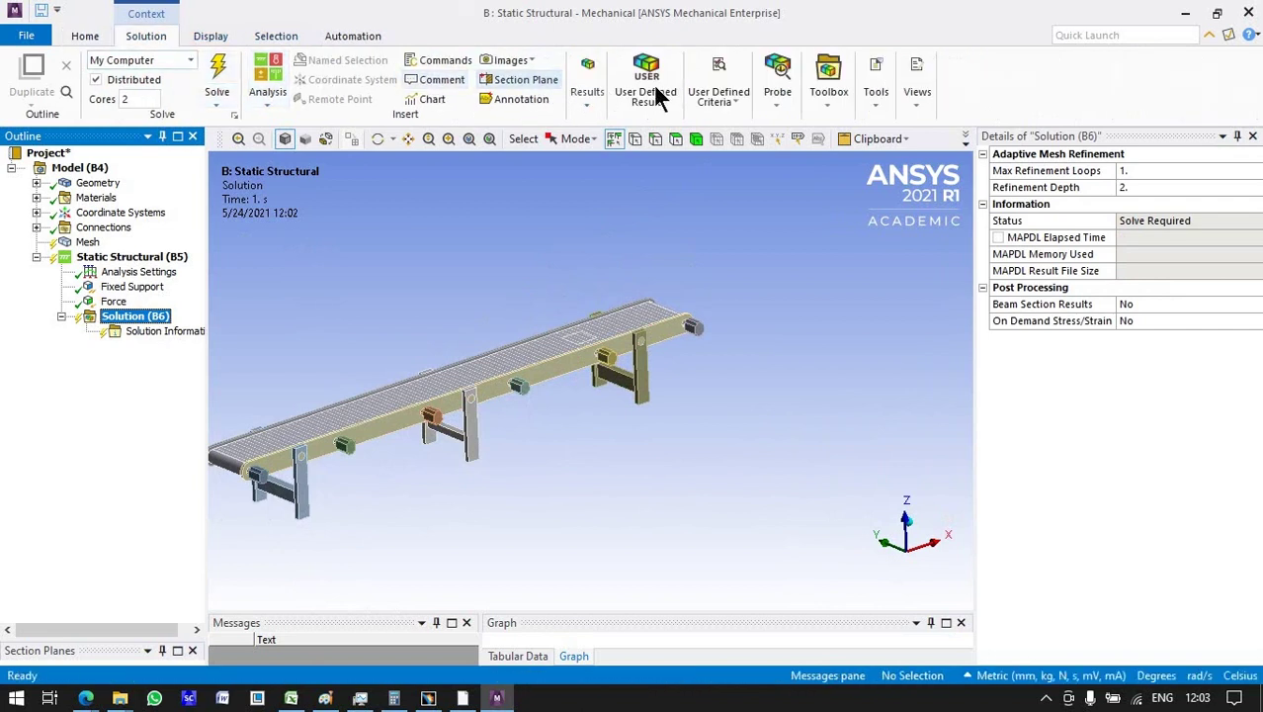
left_click(788, 97)
left_click(801, 120)
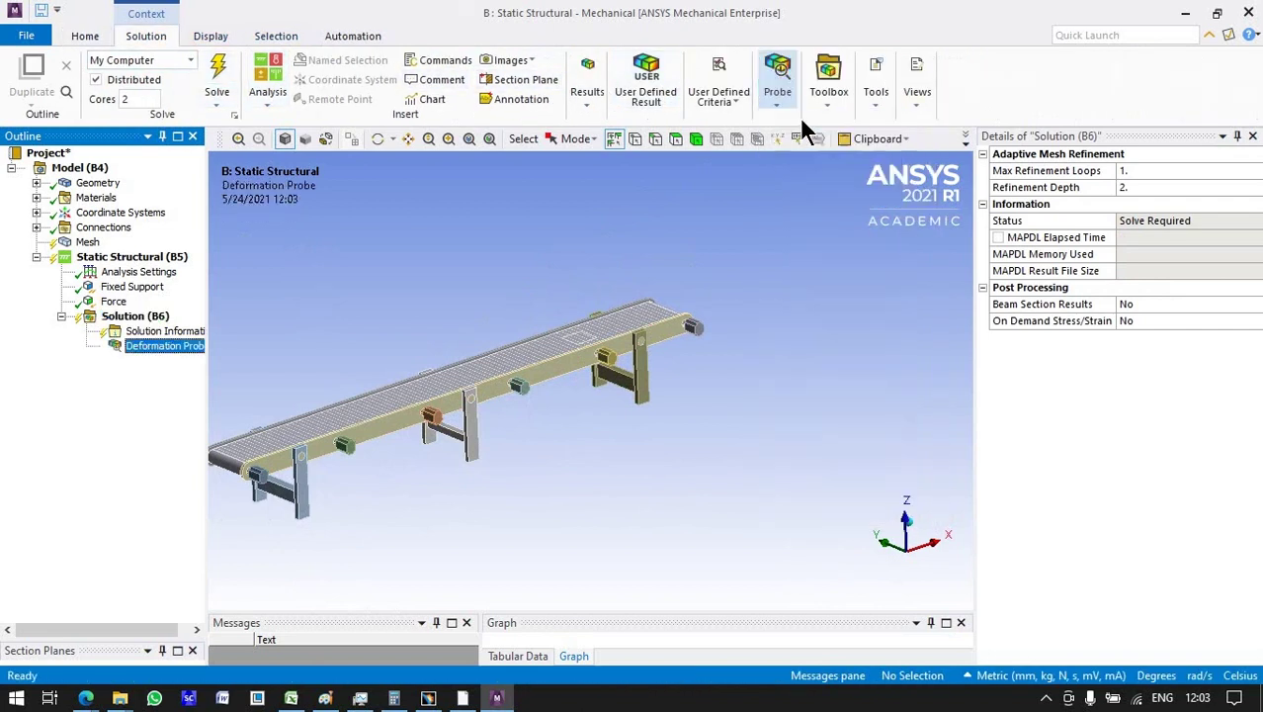
left_click(694, 87)
left_click(708, 123)
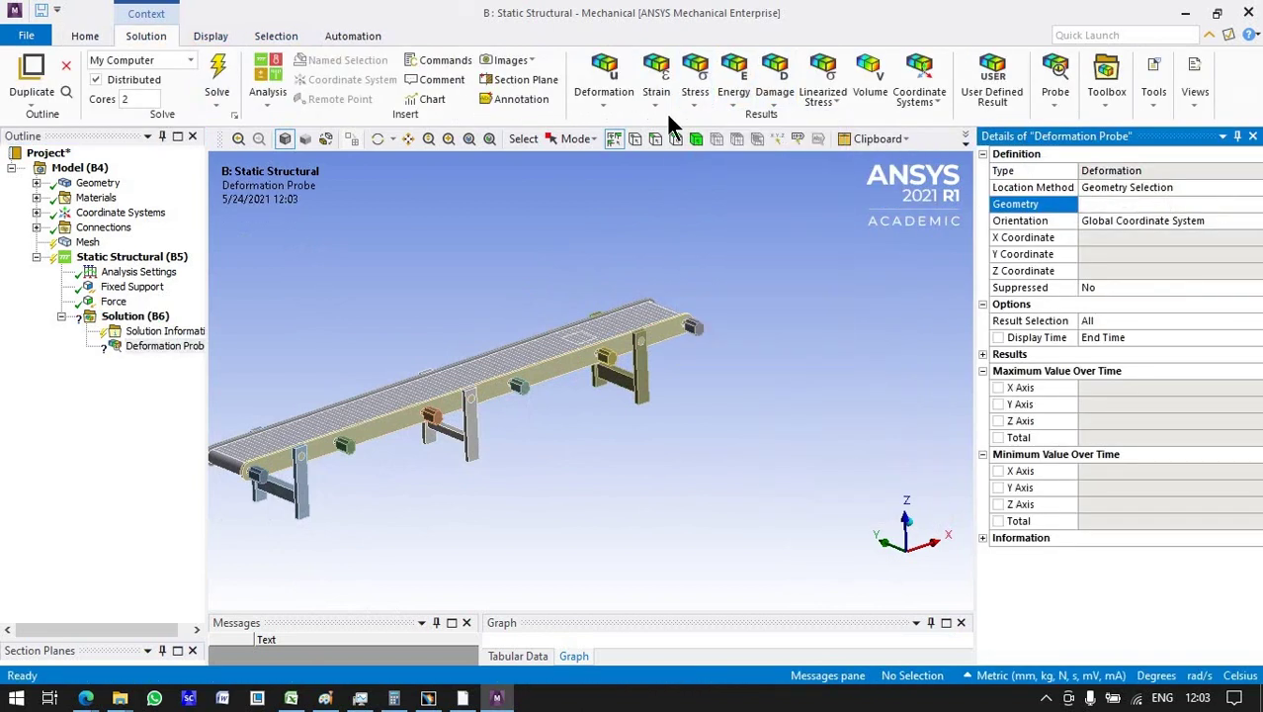
left_click(654, 102)
left_click(358, 287)
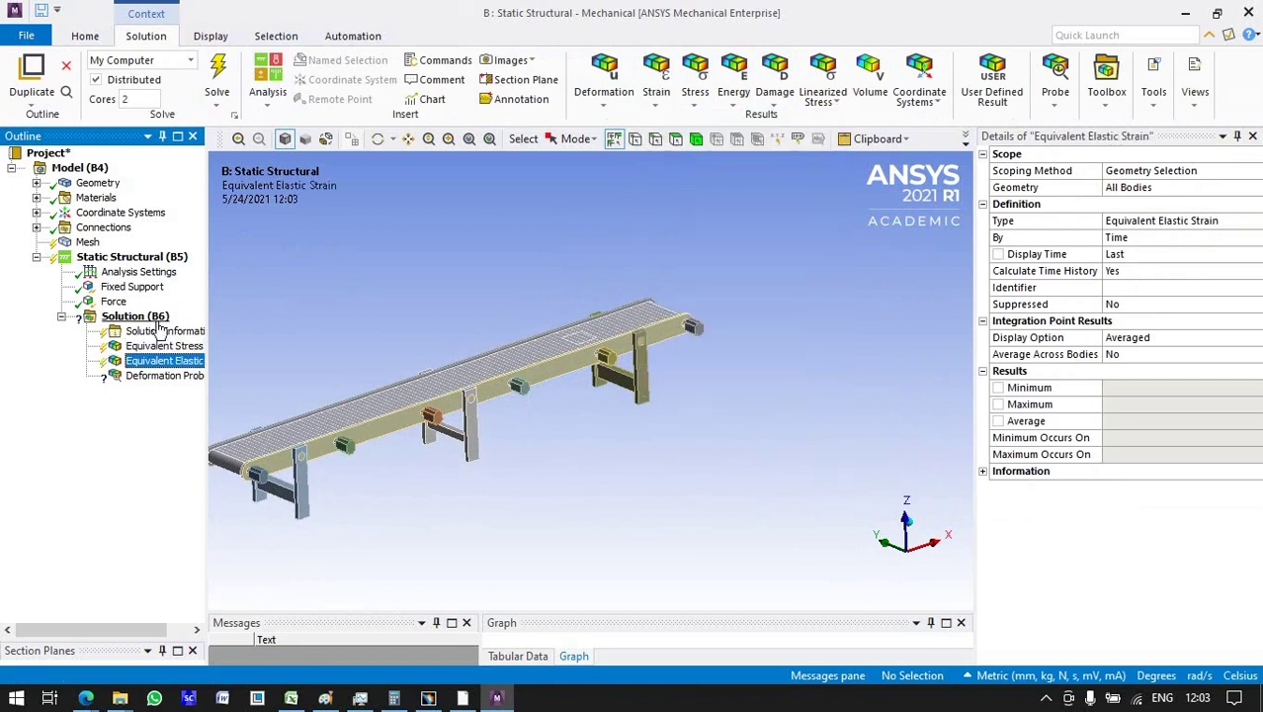
Step: Delete the stray deformation probe and User Defined Result from Solution
left_click(160, 375)
right_click(160, 374)
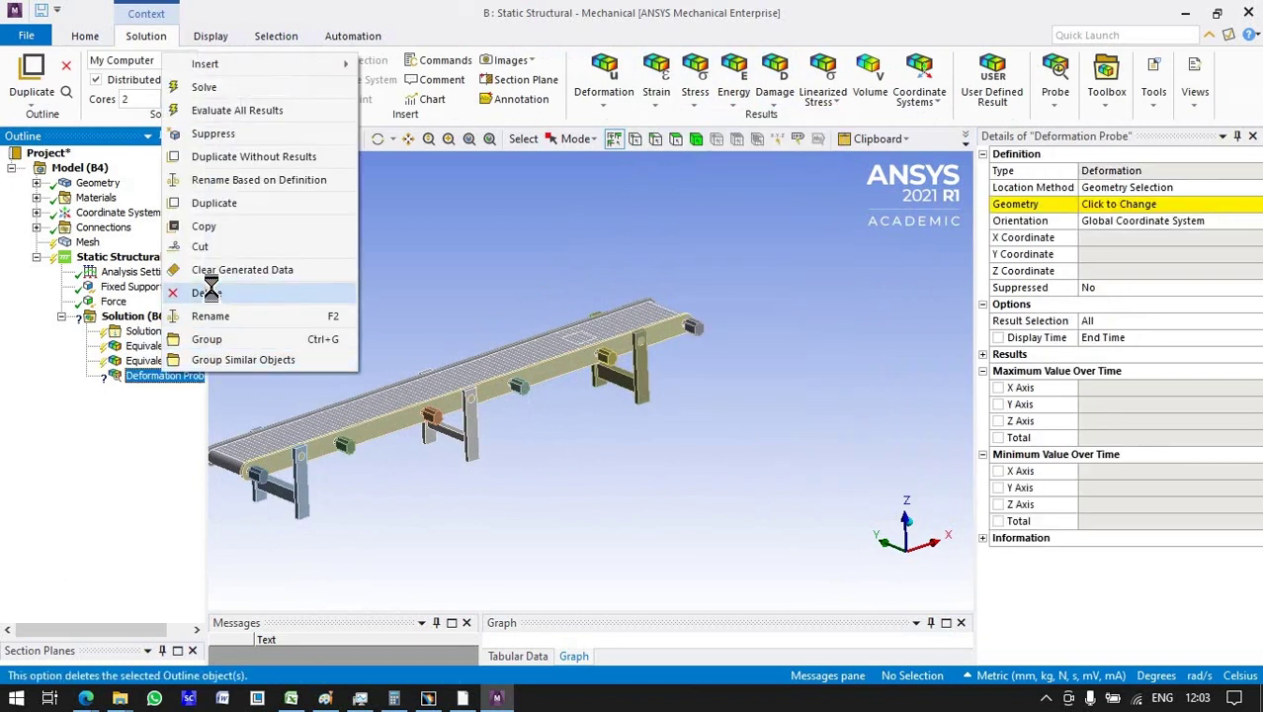
left_click(207, 292)
left_click(635, 418)
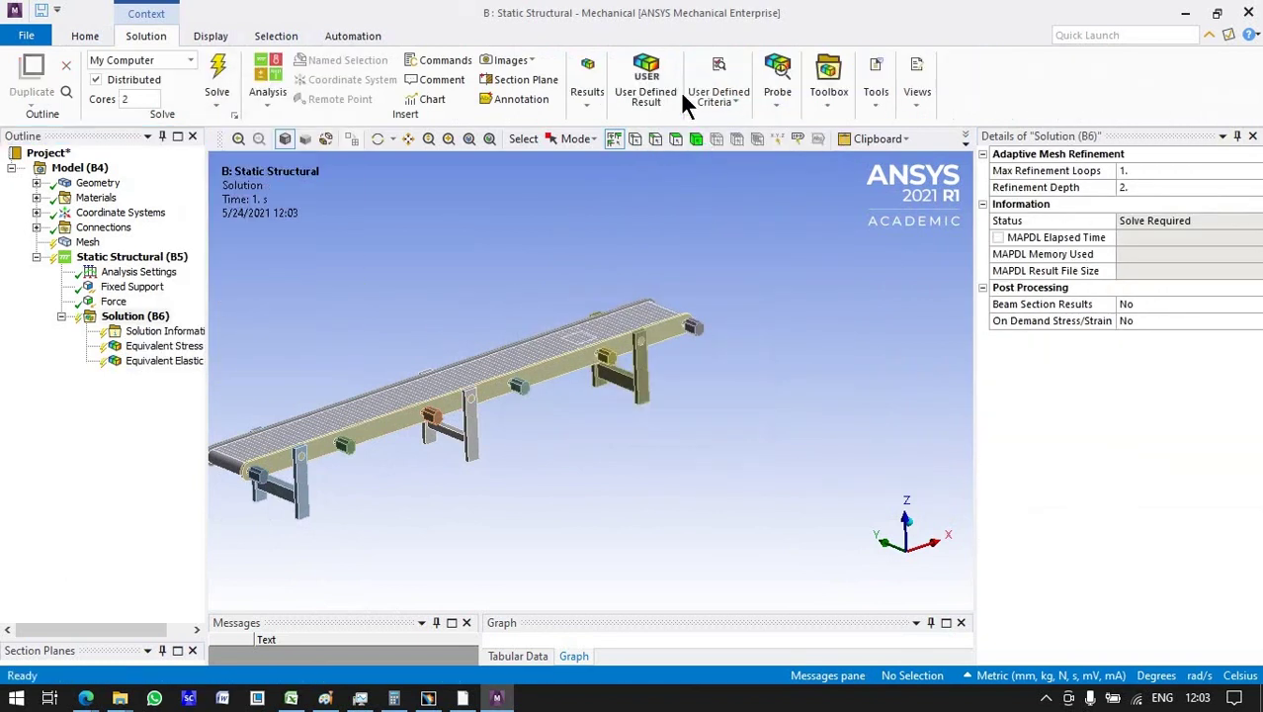
left_click(778, 95)
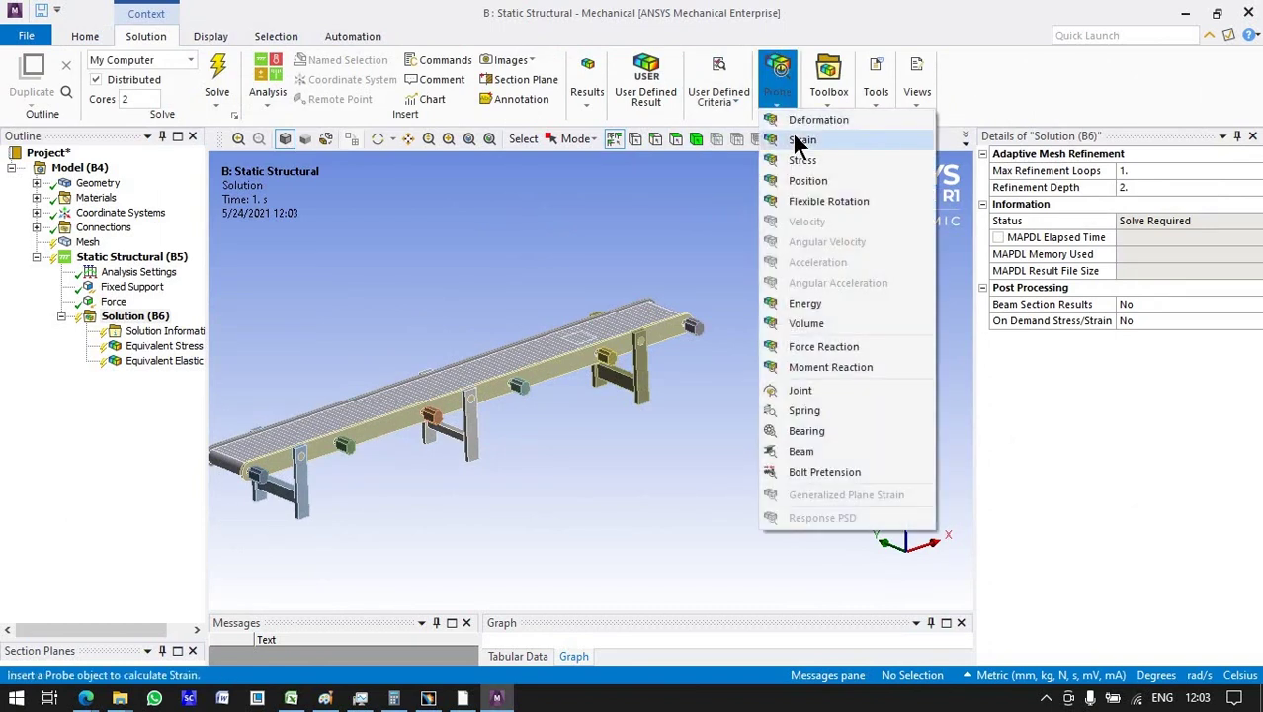
left_click(658, 100)
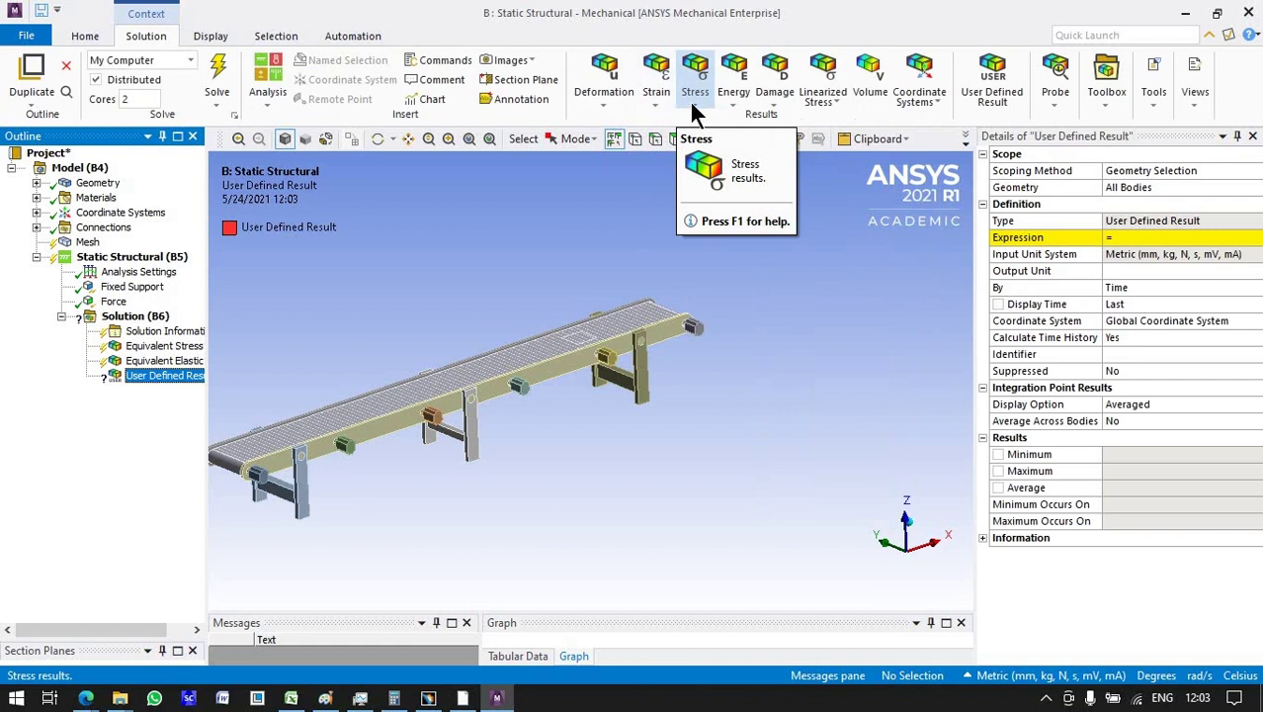
left_click(605, 109)
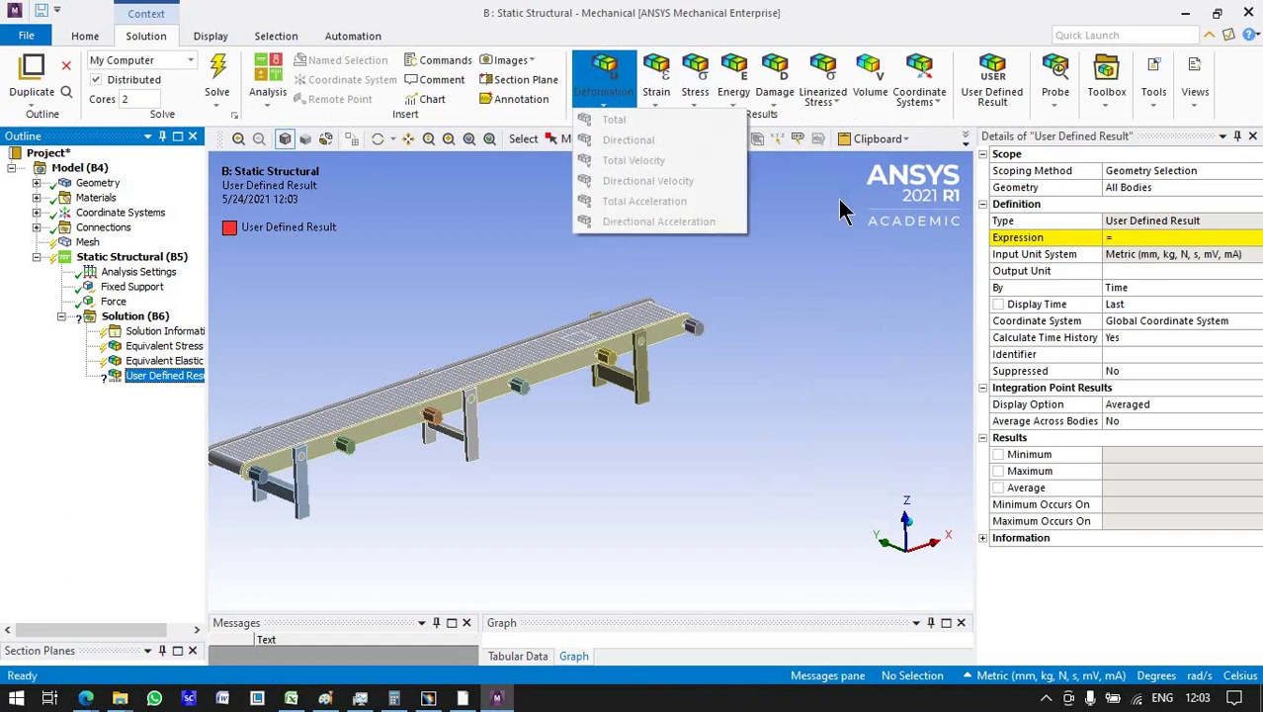
left_click(842, 212)
left_click(615, 78)
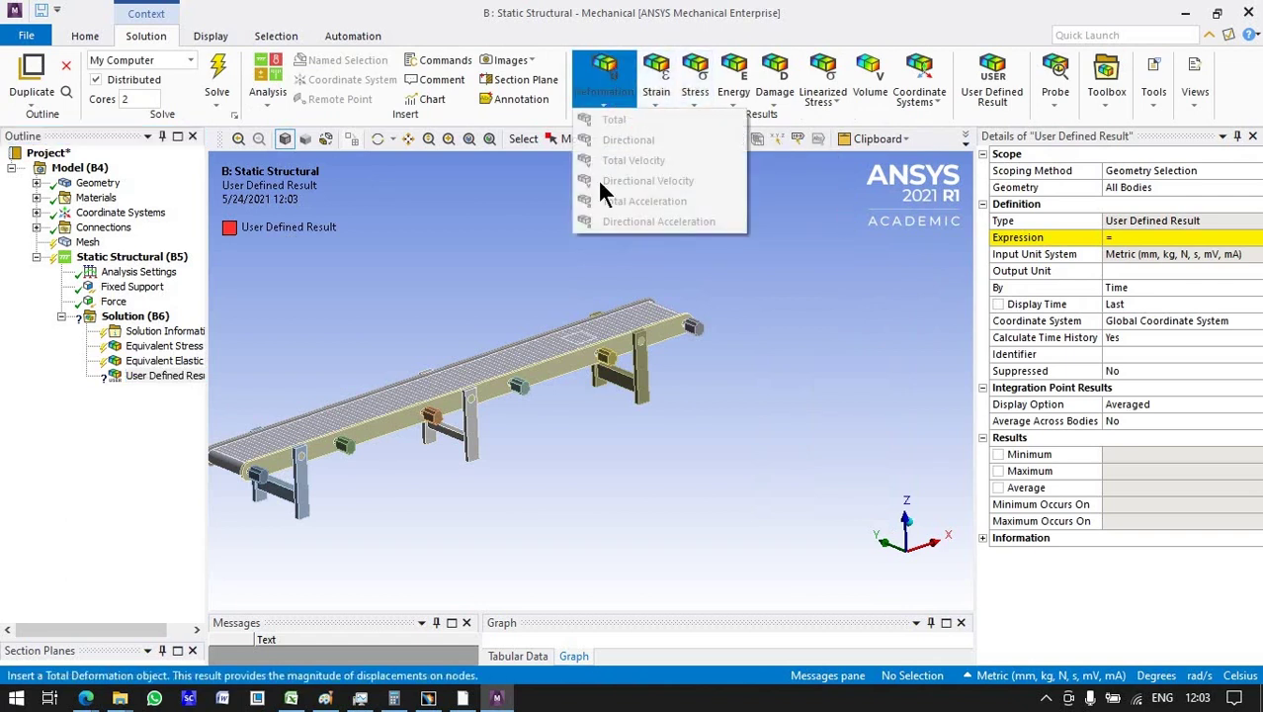
right_click(170, 383)
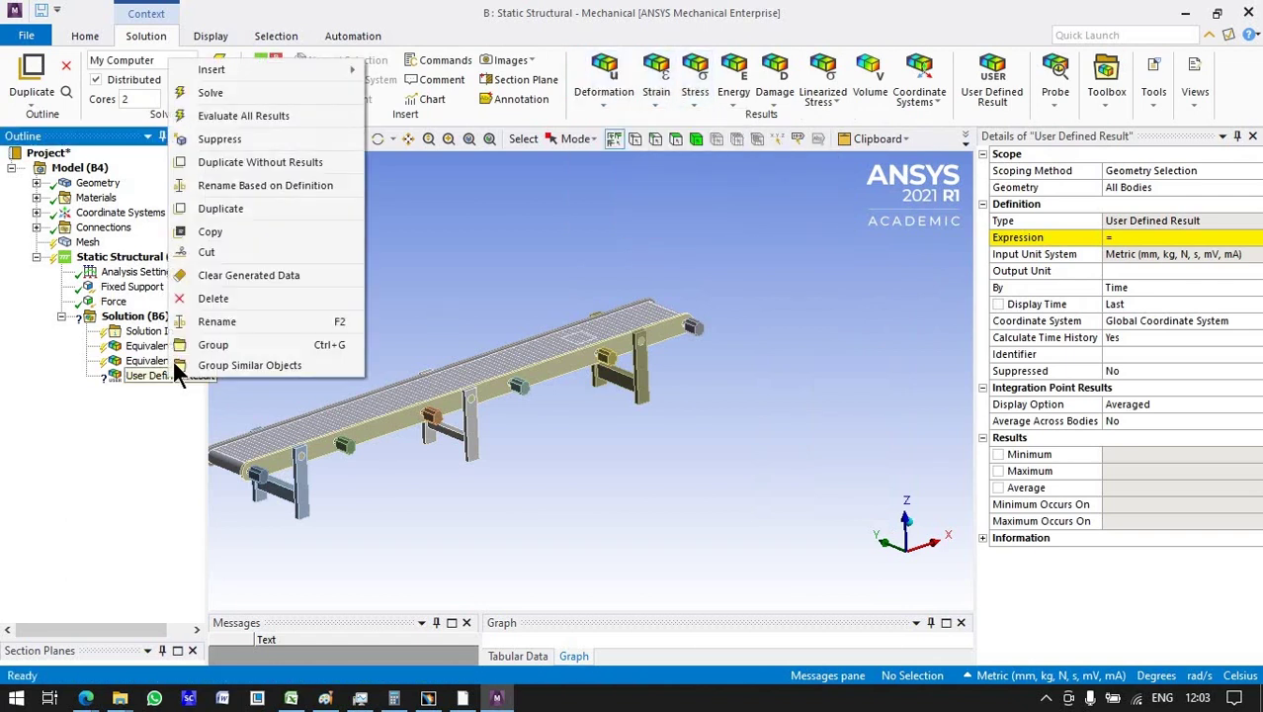
left_click(197, 299)
left_click(638, 422)
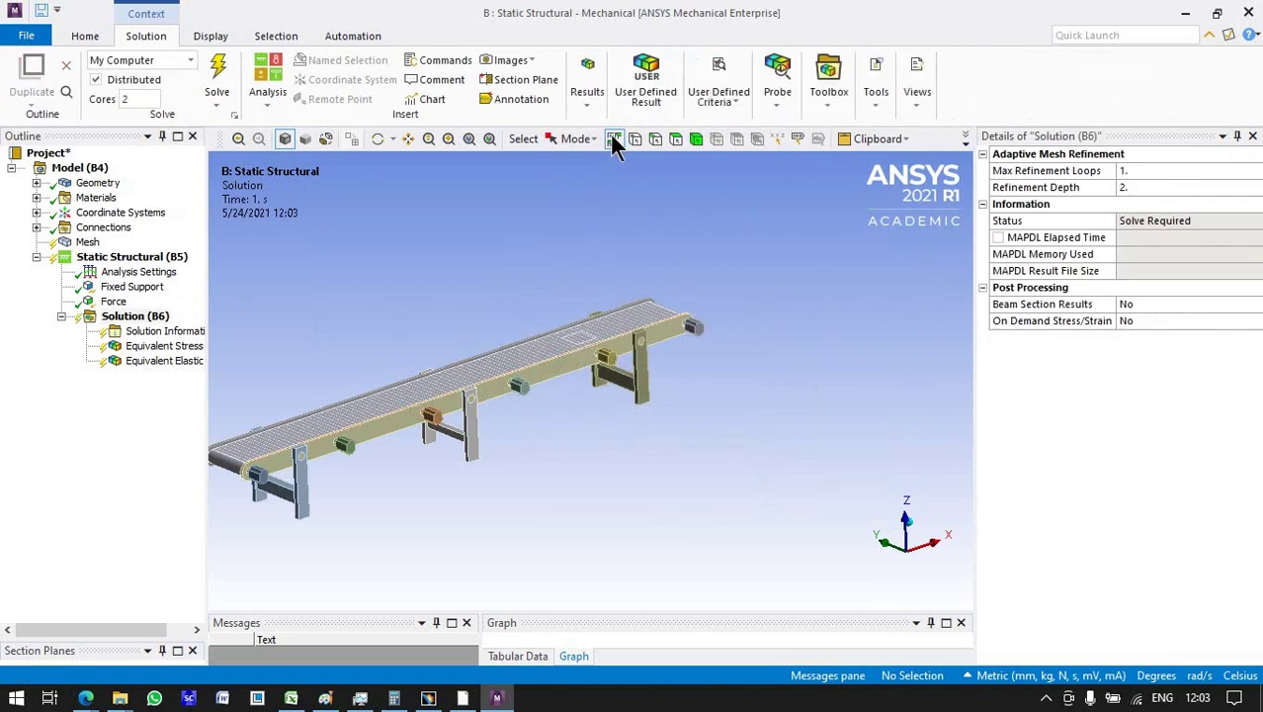
Step: Add a Total Deformation result to the Solution
left_click(589, 81)
left_click(605, 143)
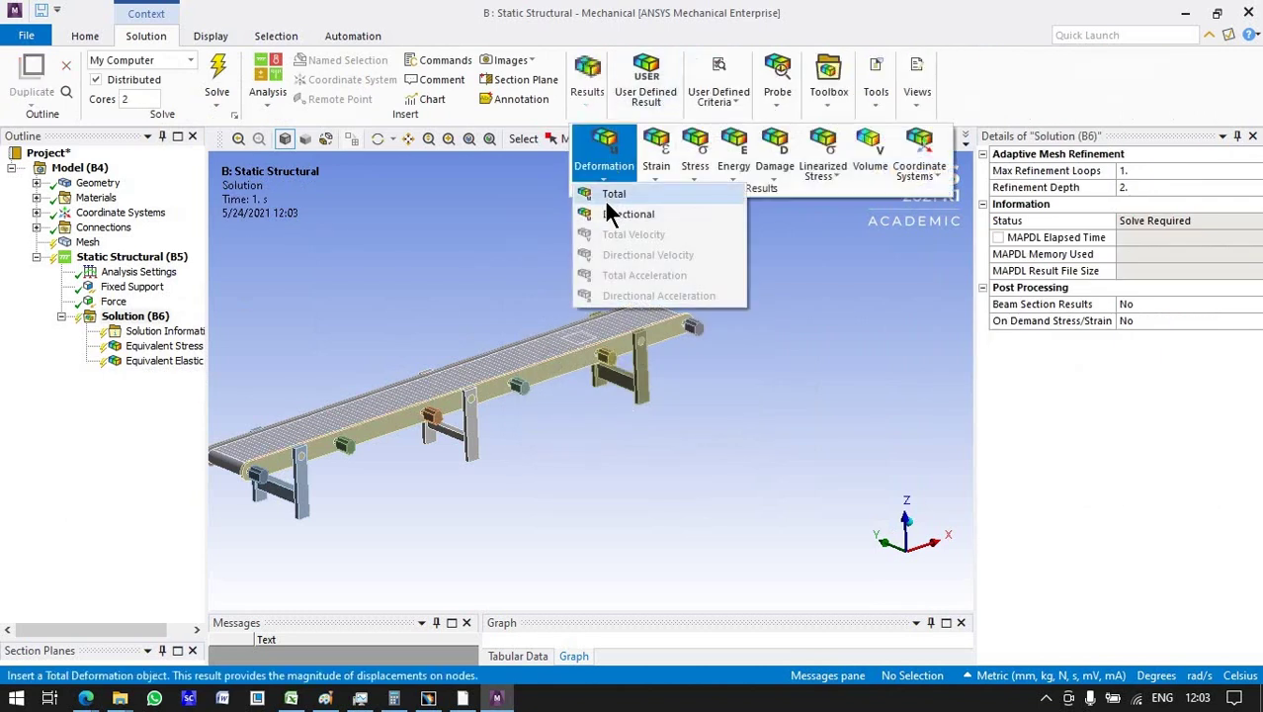
left_click(610, 195)
right_click(136, 315)
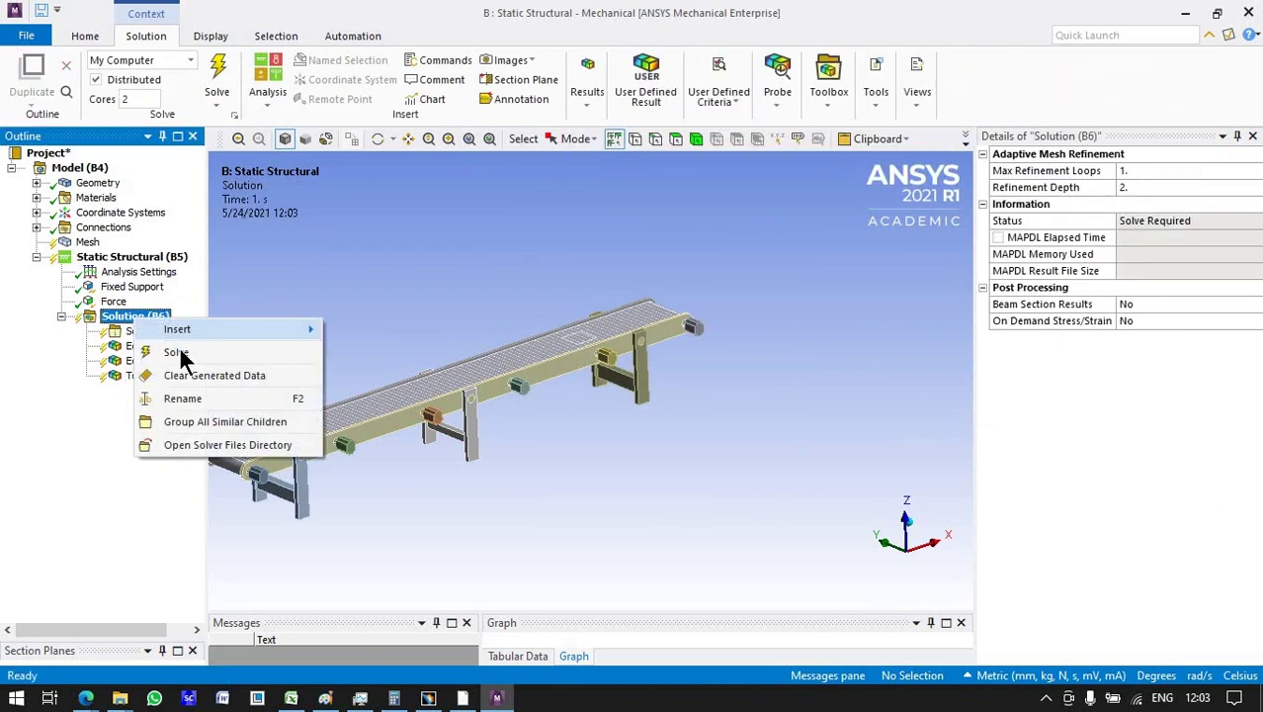
key("Escape")
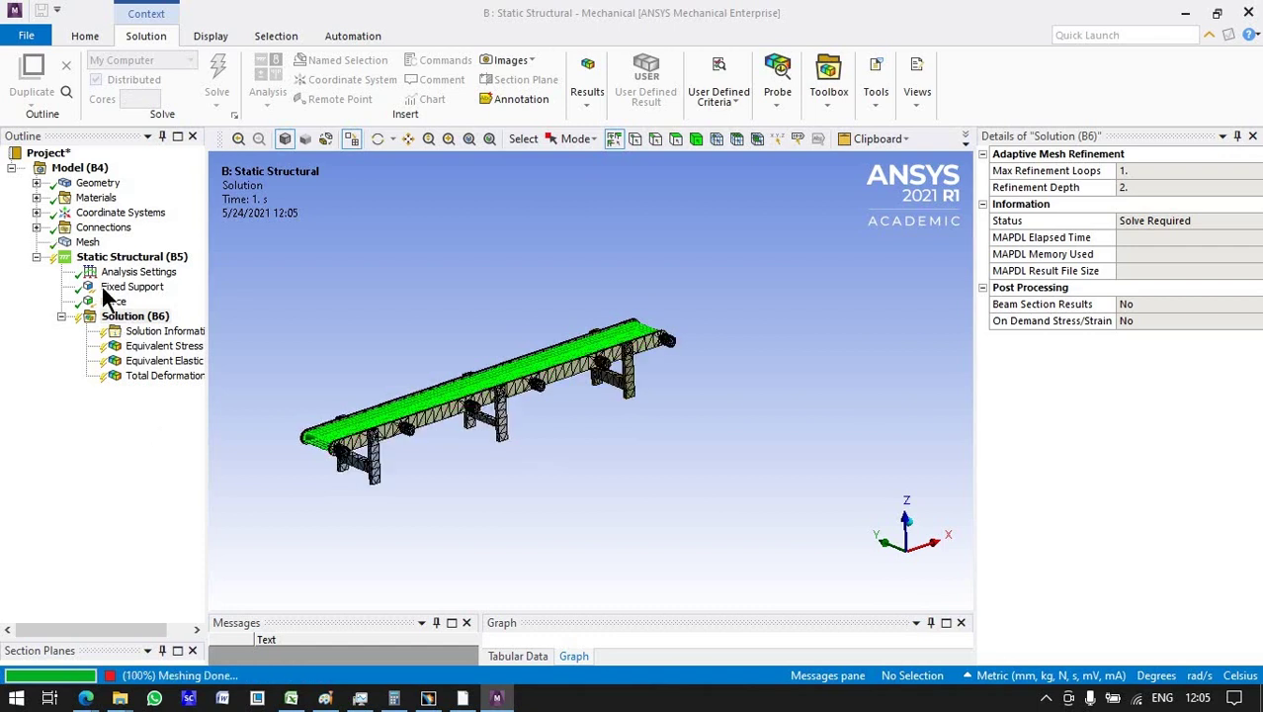
Step: Review the Mesh, Connections and Geometry branches while the solver finishes
left_click(86, 243)
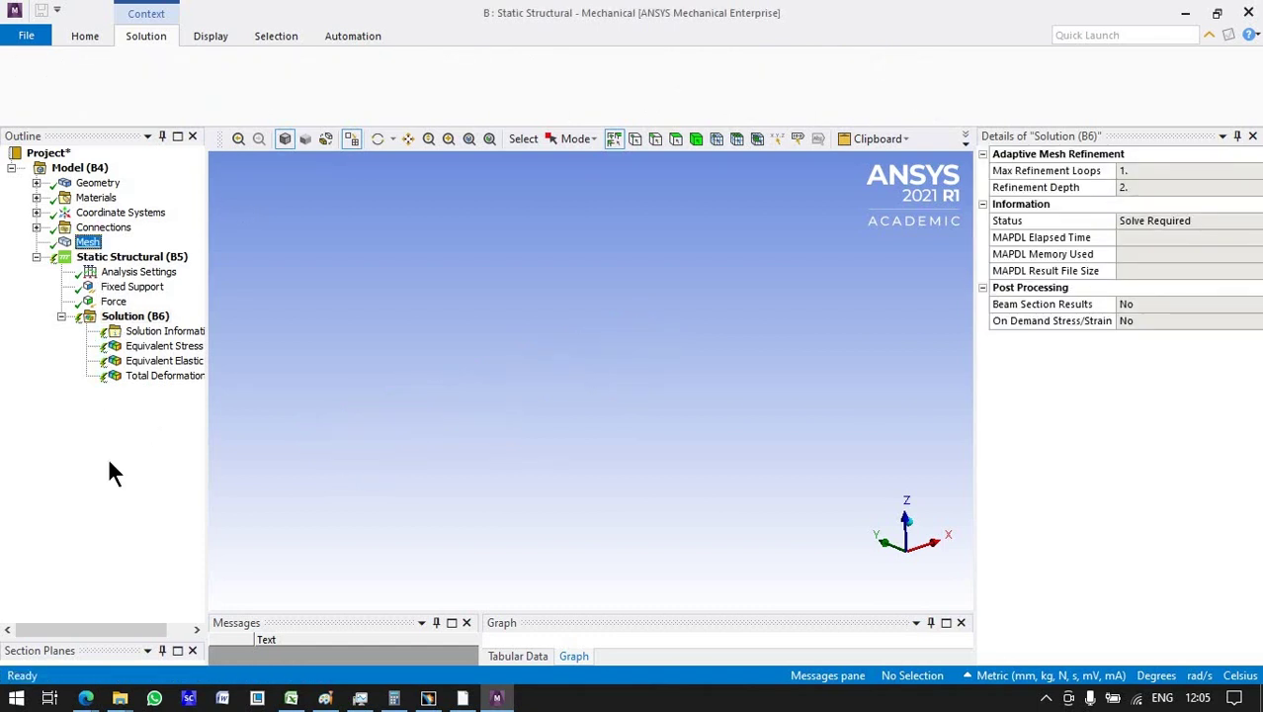
left_click(103, 227)
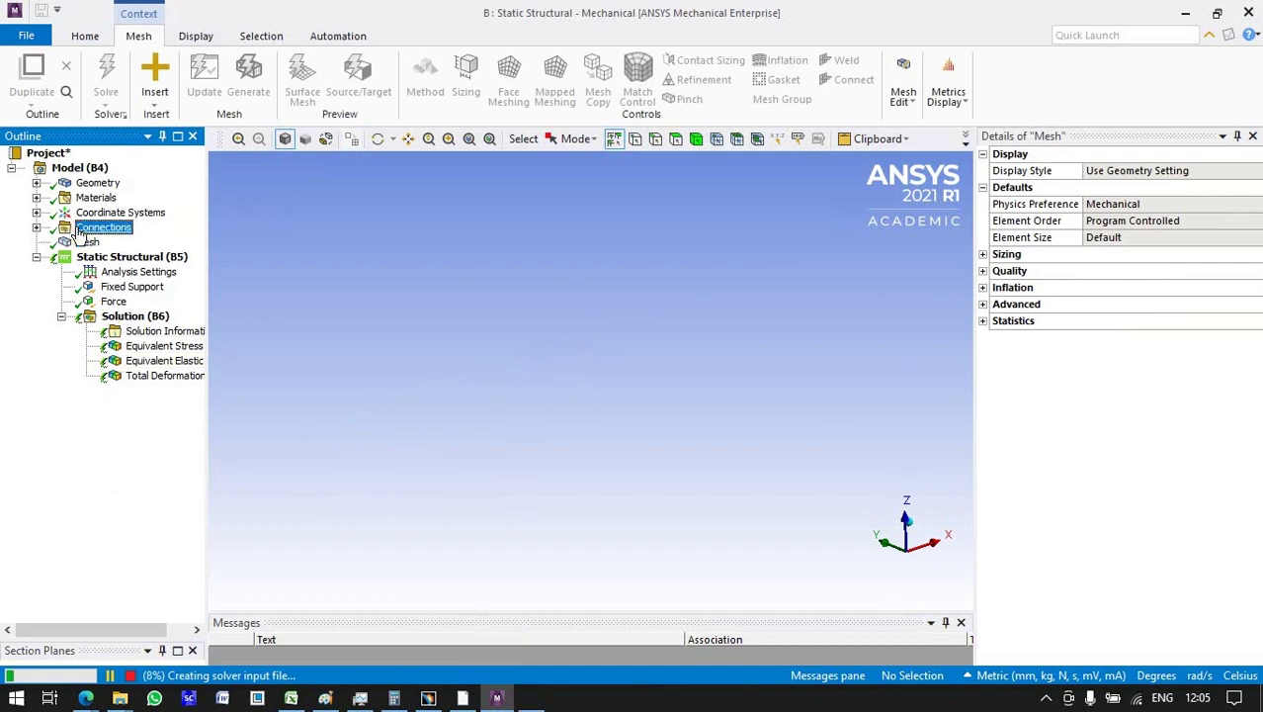
left_click(97, 184)
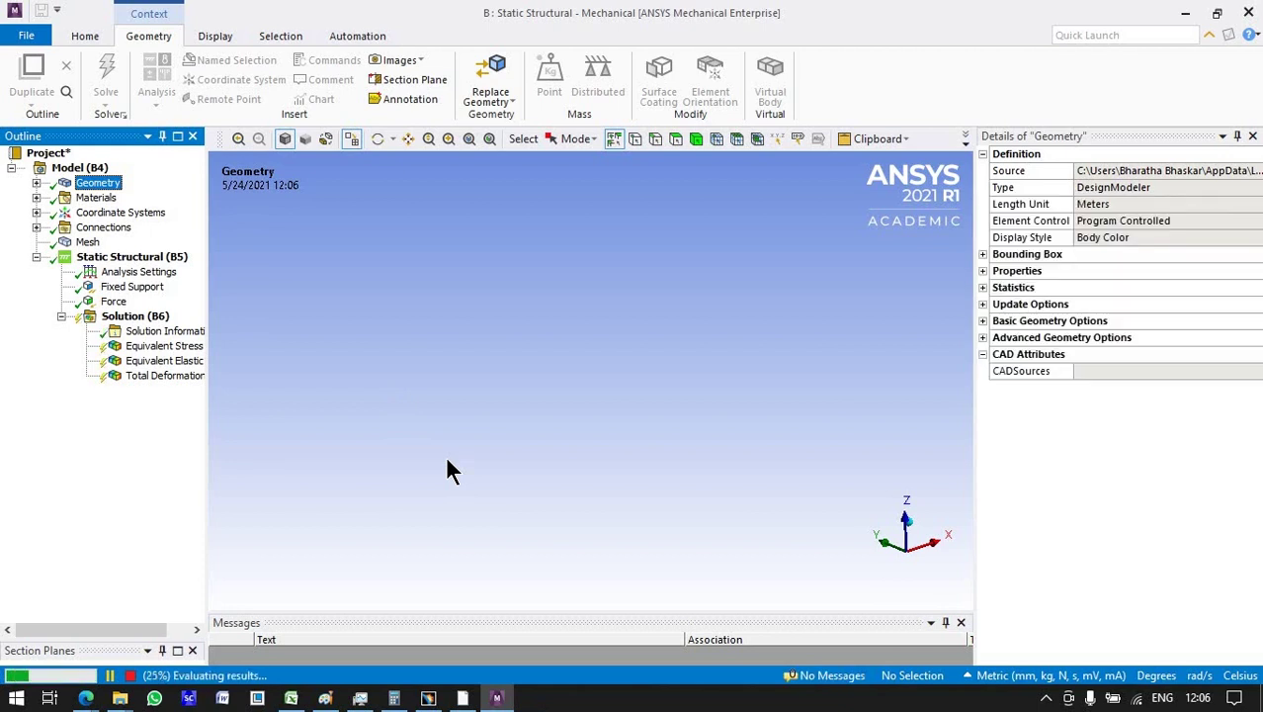
Step: Show Equivalent Stress at 1.0 (True Scale) and orbit to view the belt from below
left_click(156, 346)
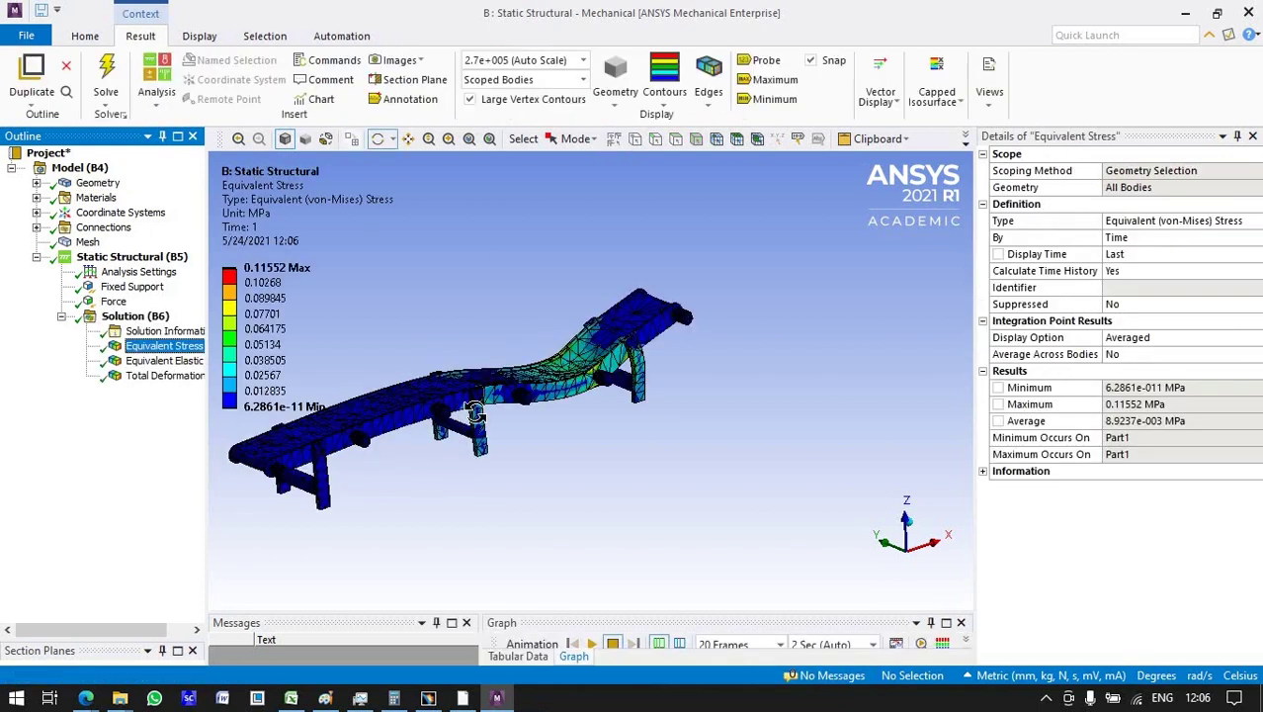
scroll(573, 356, "up", 3)
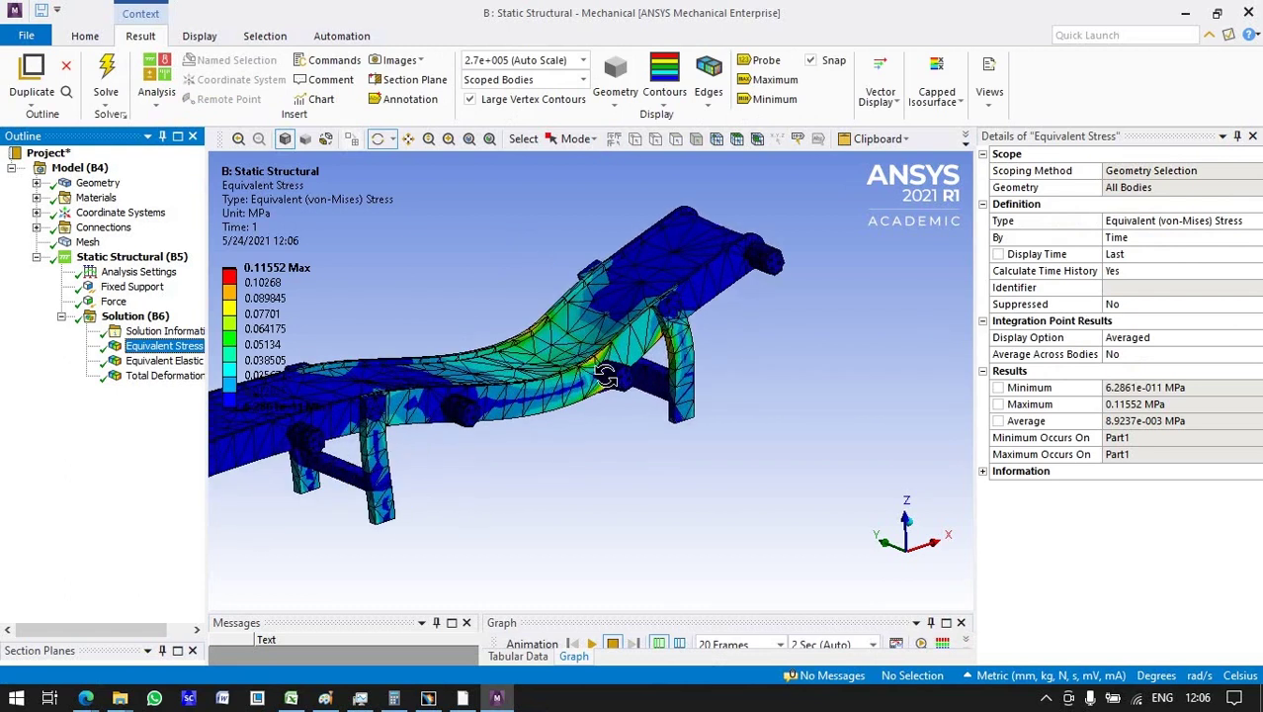
left_click(582, 61)
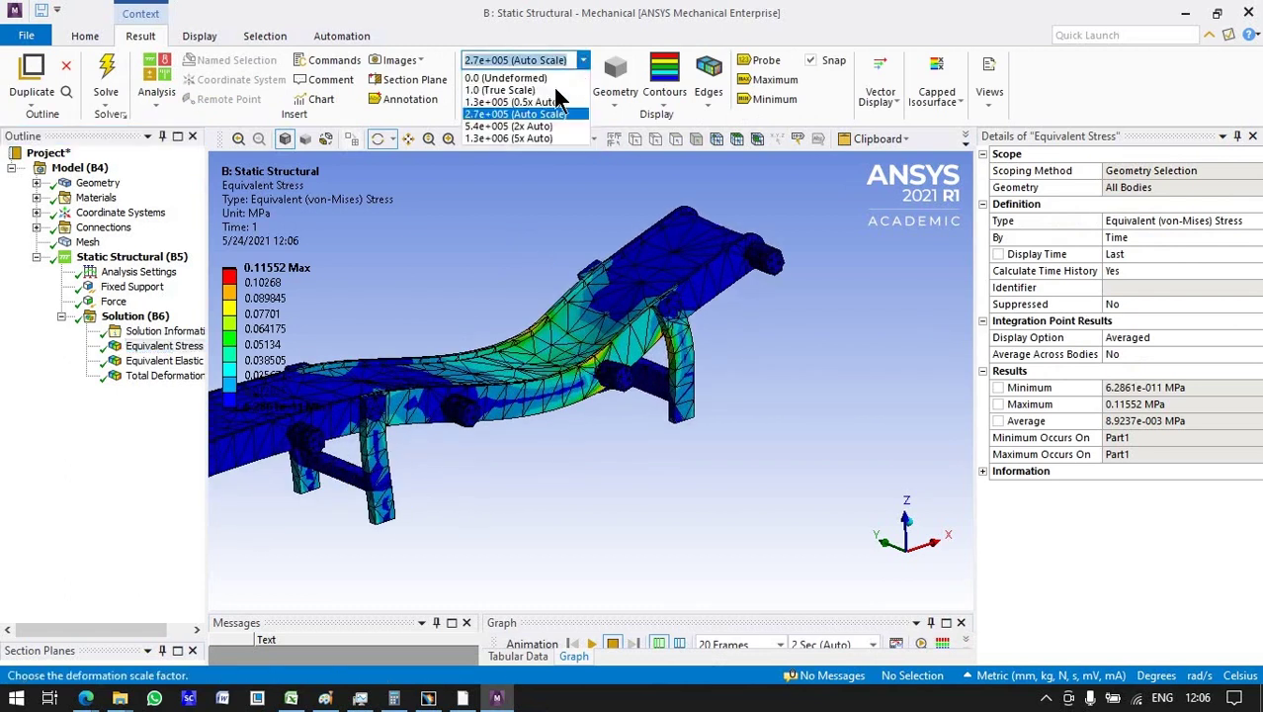
left_click(547, 90)
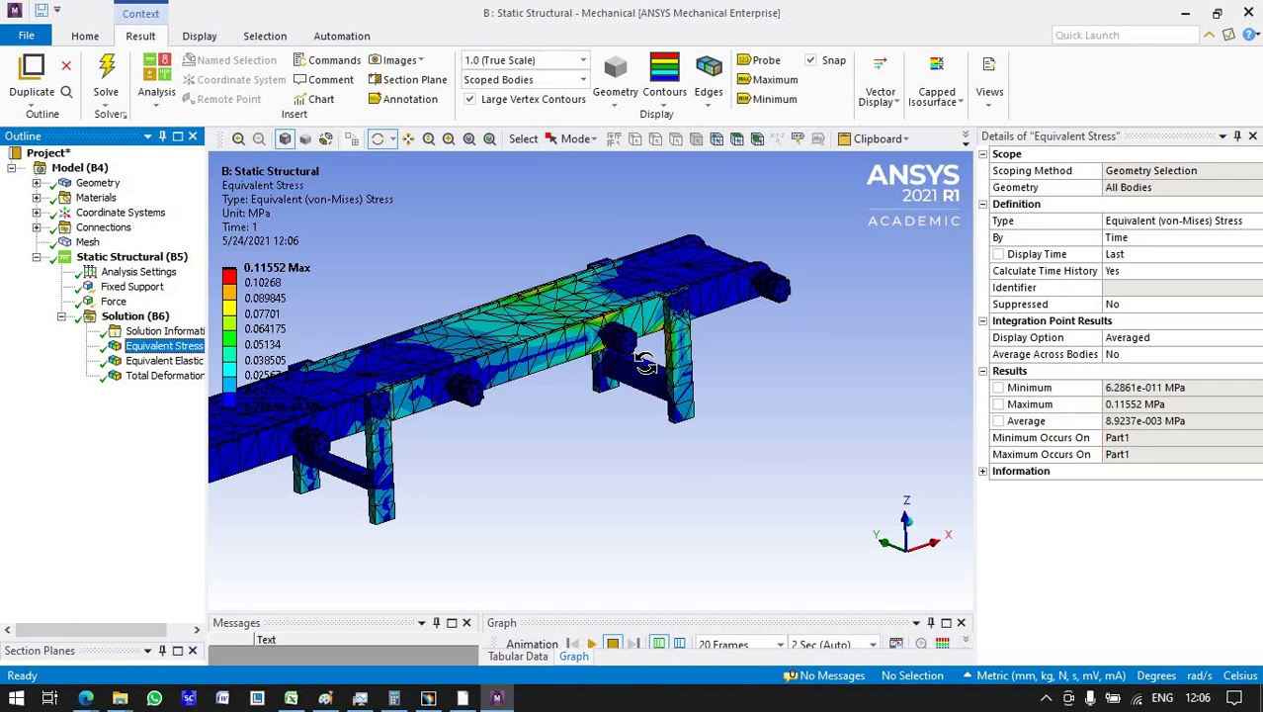
mouse_move(647, 368)
left_mouse_down()
mouse_move(632, 405)
mouse_move(481, 433)
left_mouse_up()
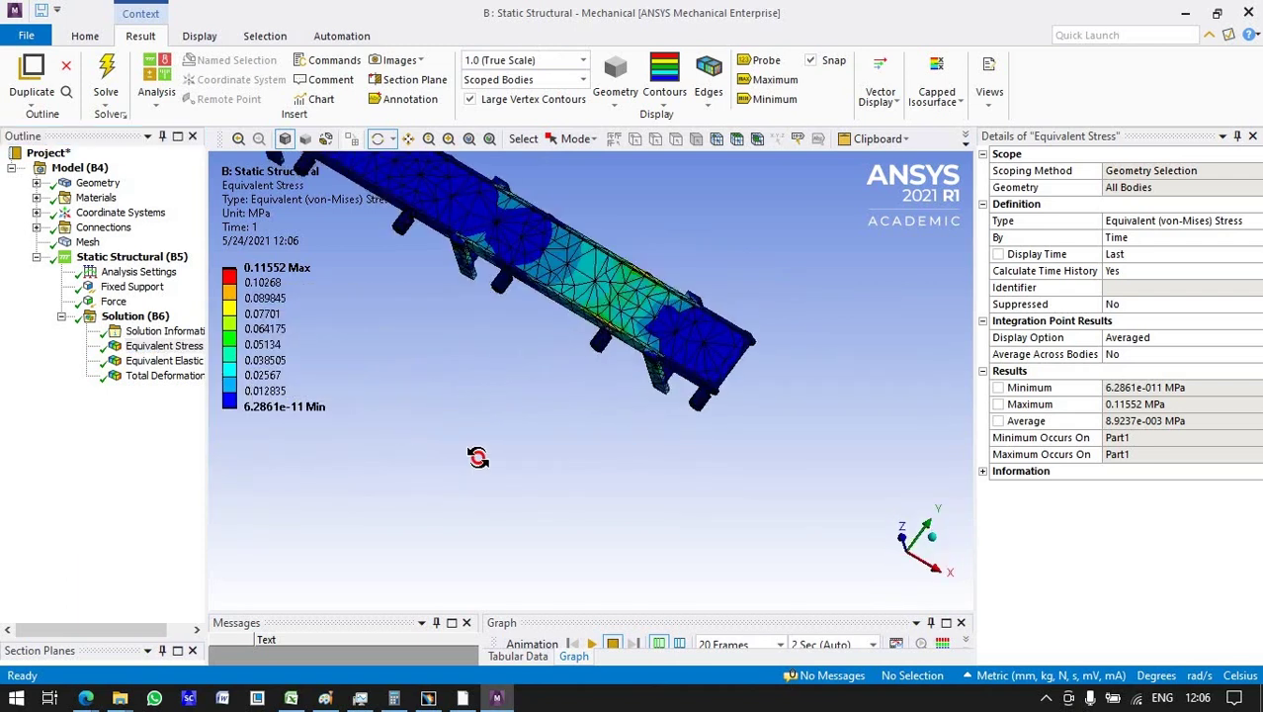
mouse_move(481, 433)
left_mouse_down()
mouse_move(578, 348)
mouse_move(508, 360)
mouse_move(638, 446)
mouse_move(620, 431)
left_mouse_up()
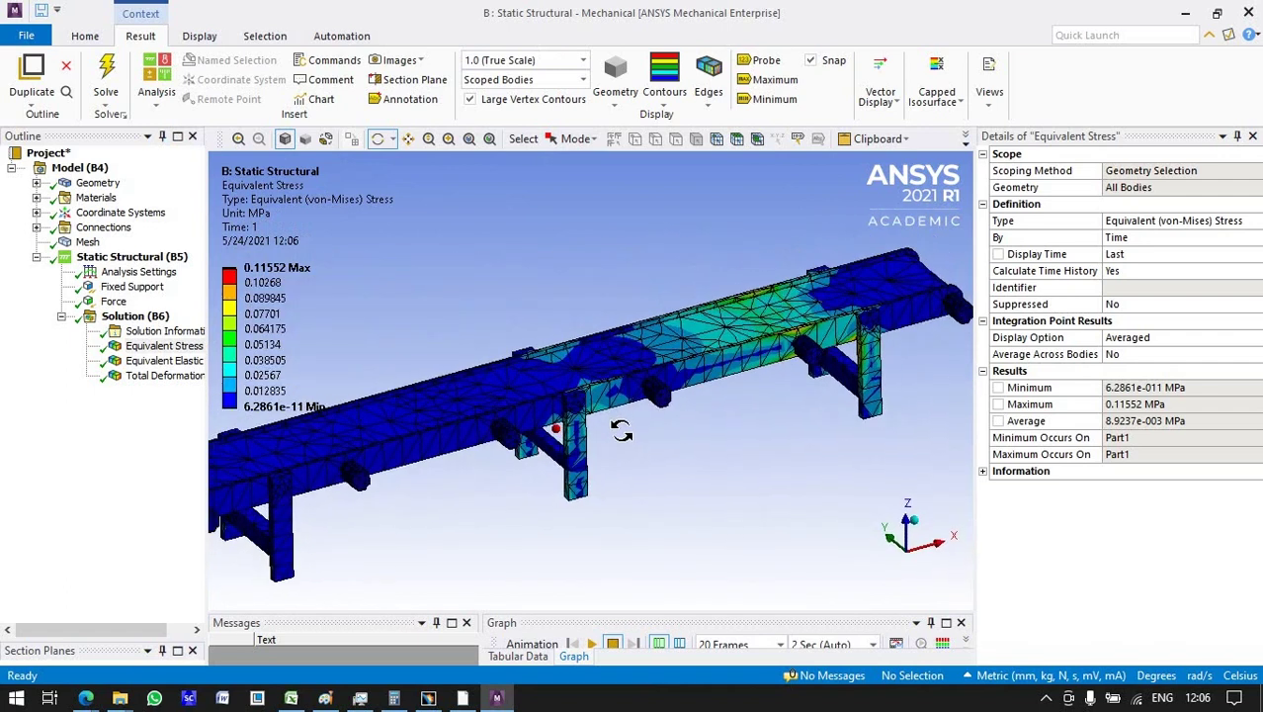
scroll(621, 431, "down", 2)
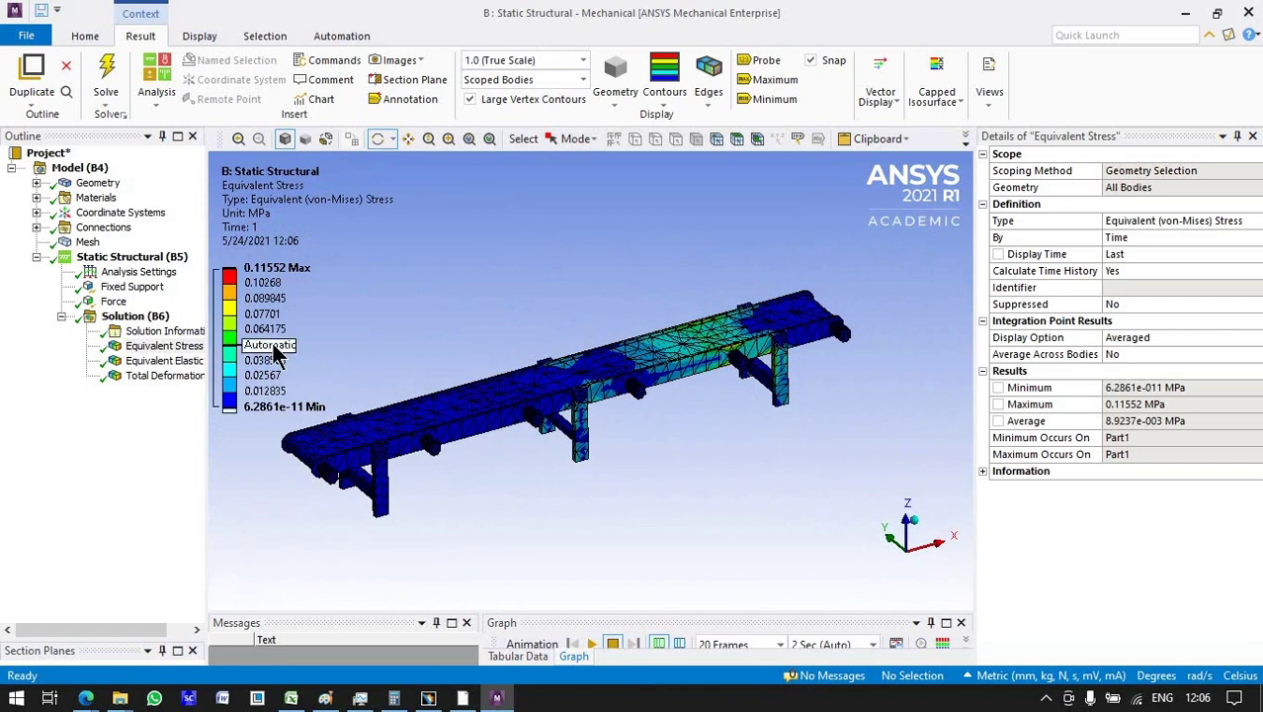
Step: Review the Equivalent Elastic Strain, Total Deformation and Force definition
left_click(166, 360)
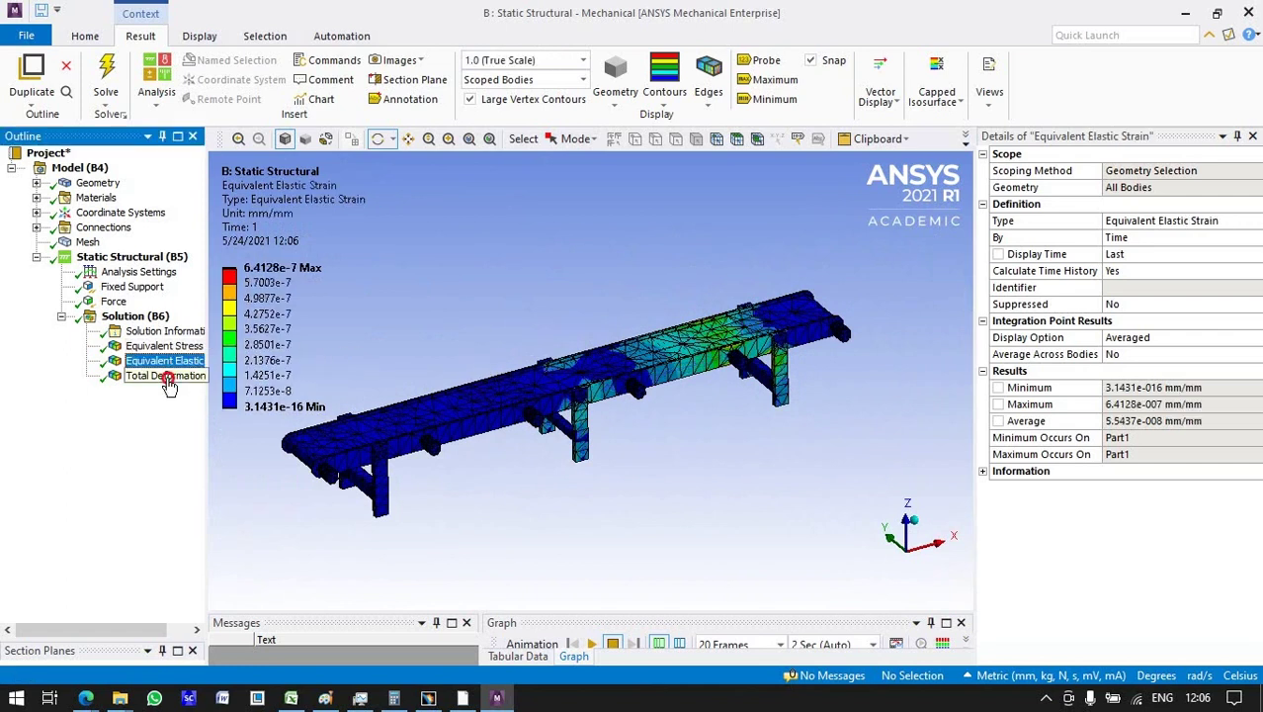
left_click(166, 376)
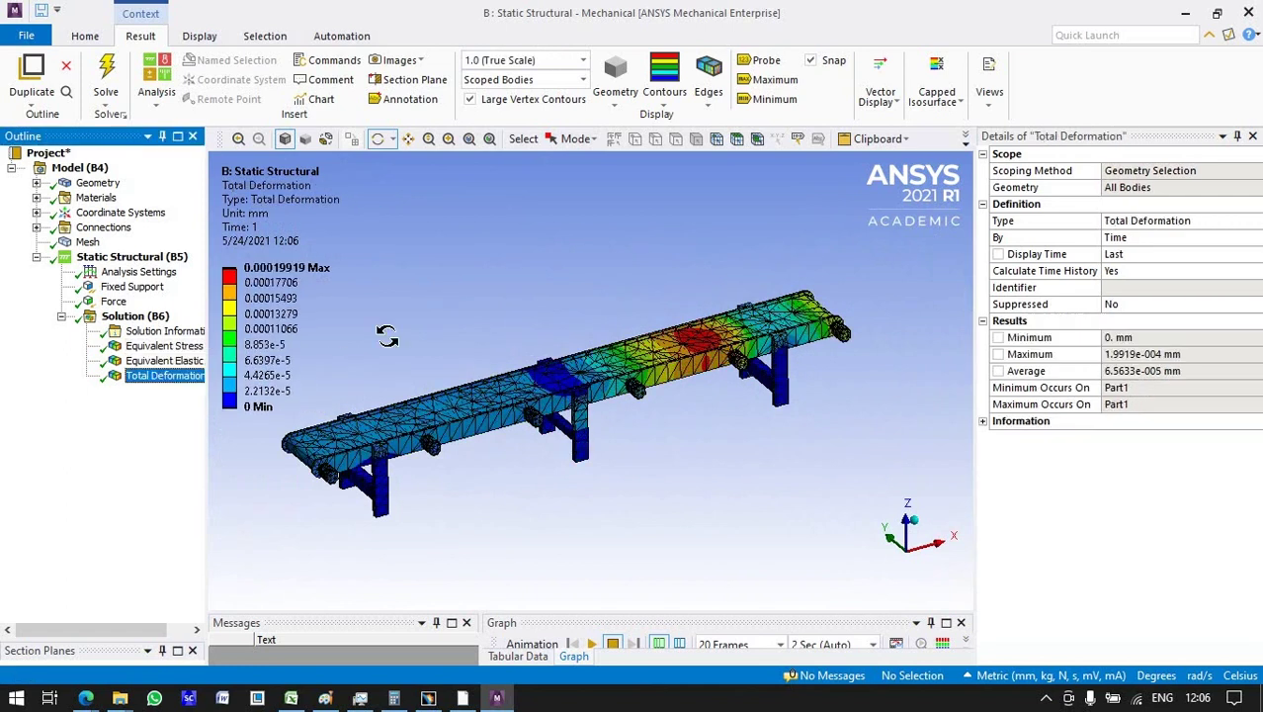
left_click(115, 300)
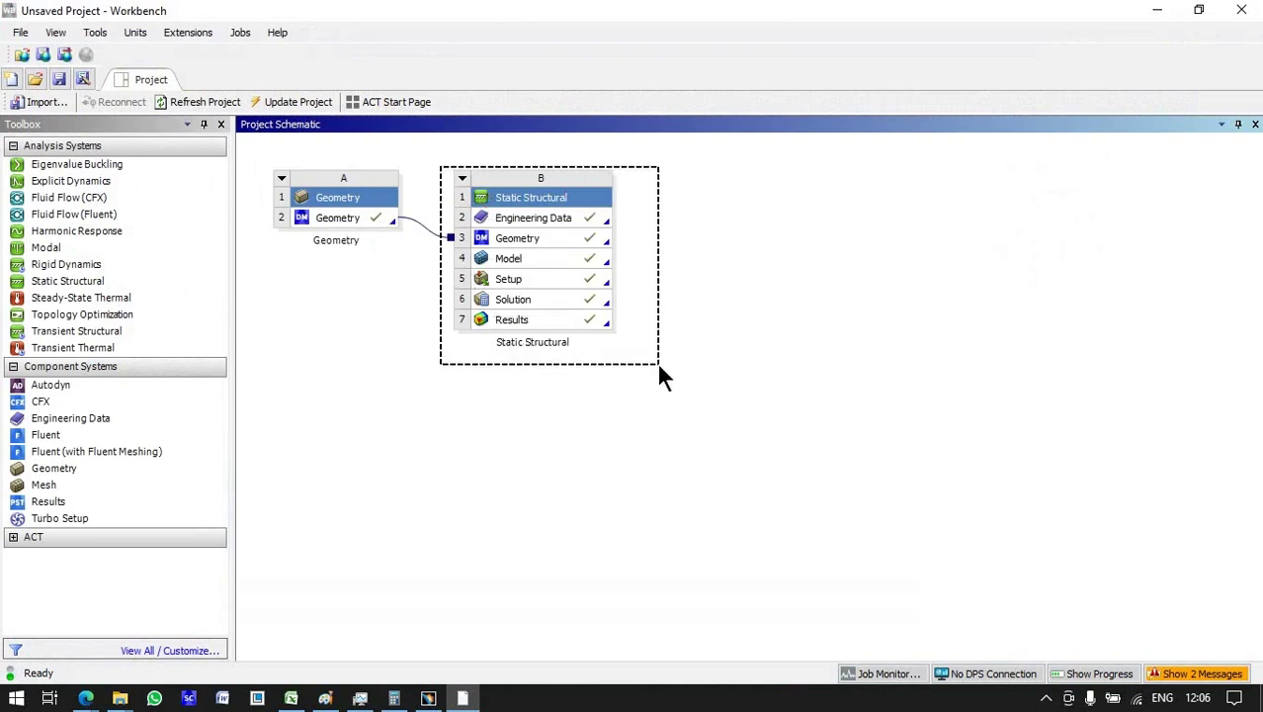
Step: Duplicate Static Structural system B into a new 'Copy of Static Structural' system C
left_click_drag(443, 178, 659, 361)
left_click(462, 178)
mouse_move(514, 291)
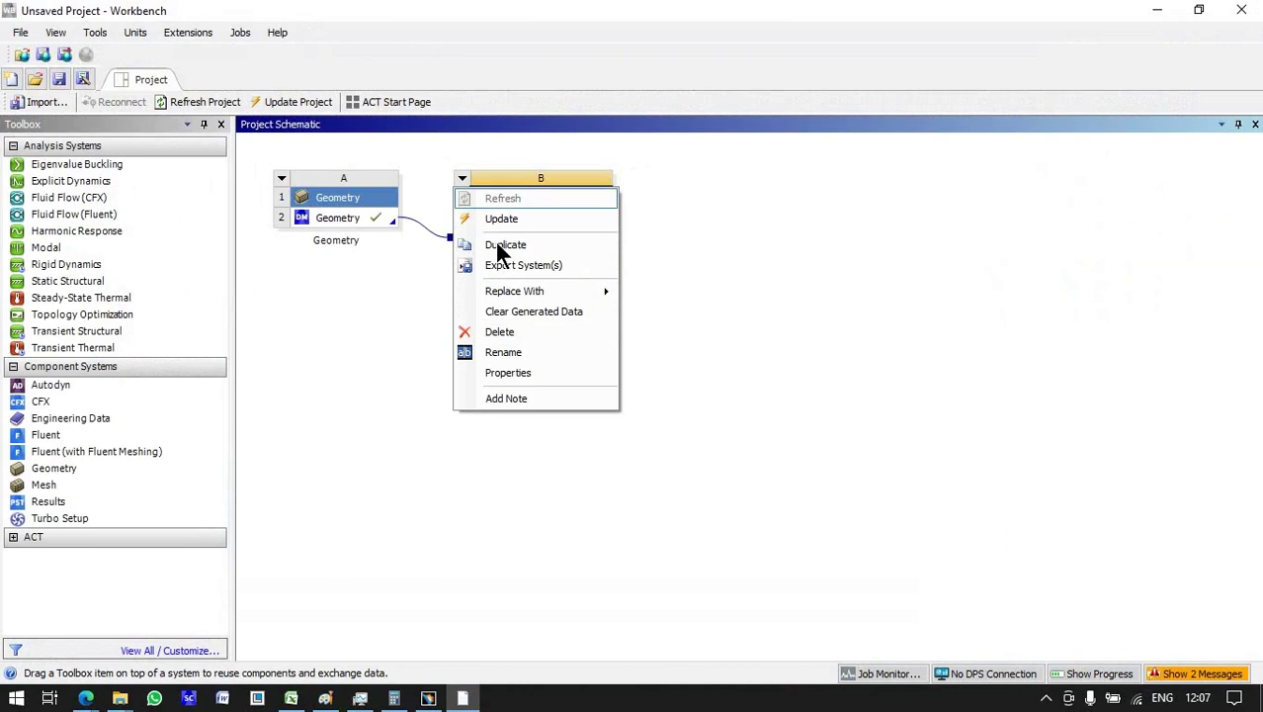
left_click(507, 245)
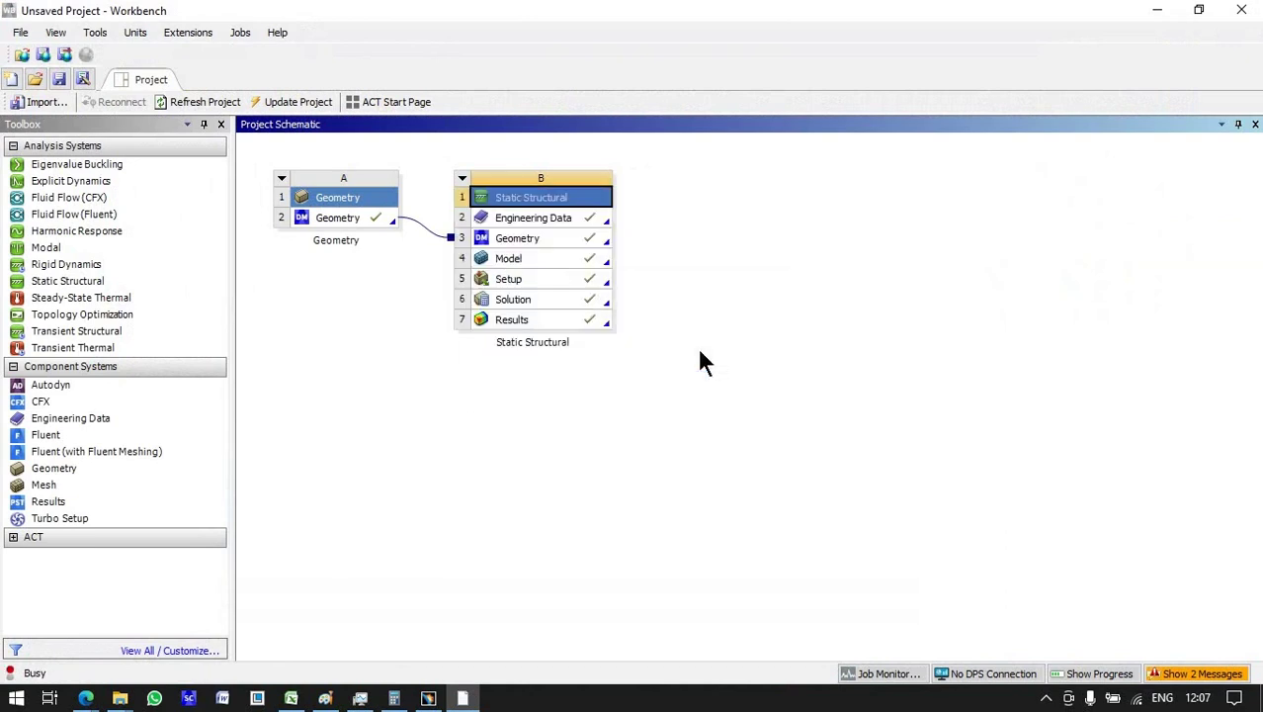
left_click(692, 382)
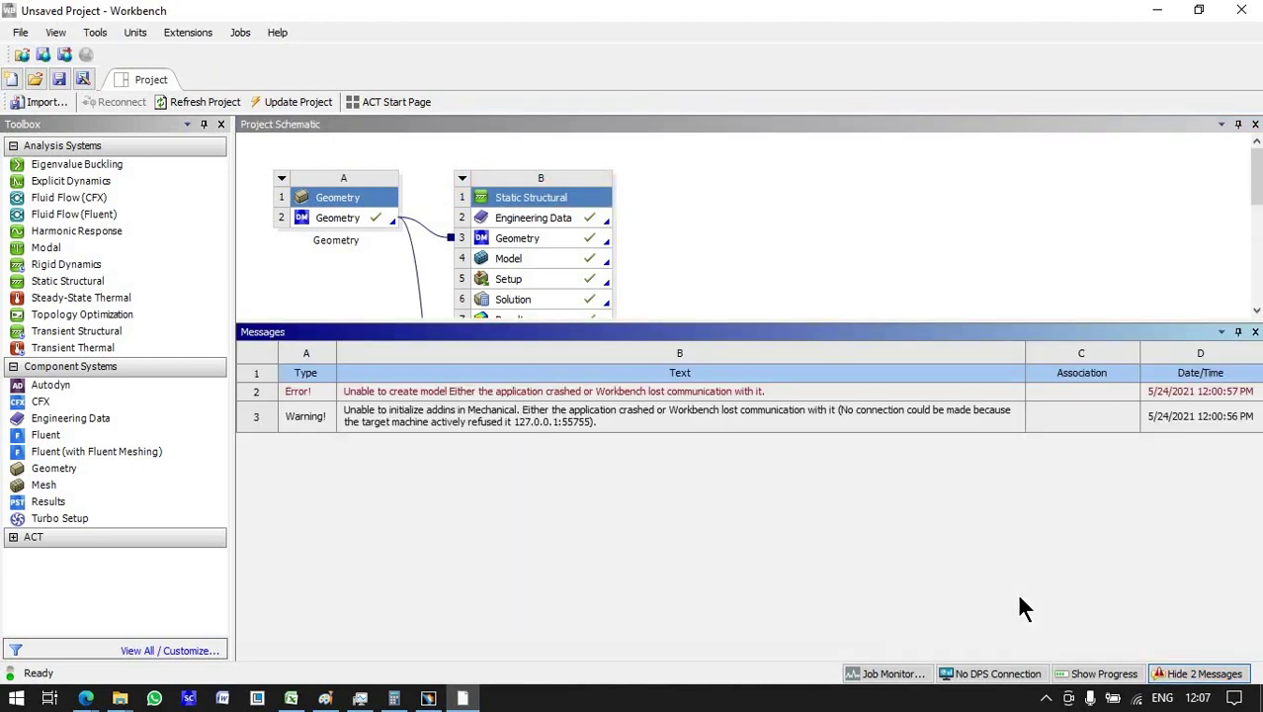
Step: Place system C to the right of B and request deletion of the B–C geometry link
left_click(1255, 331)
left_click_drag(501, 436, 753, 279)
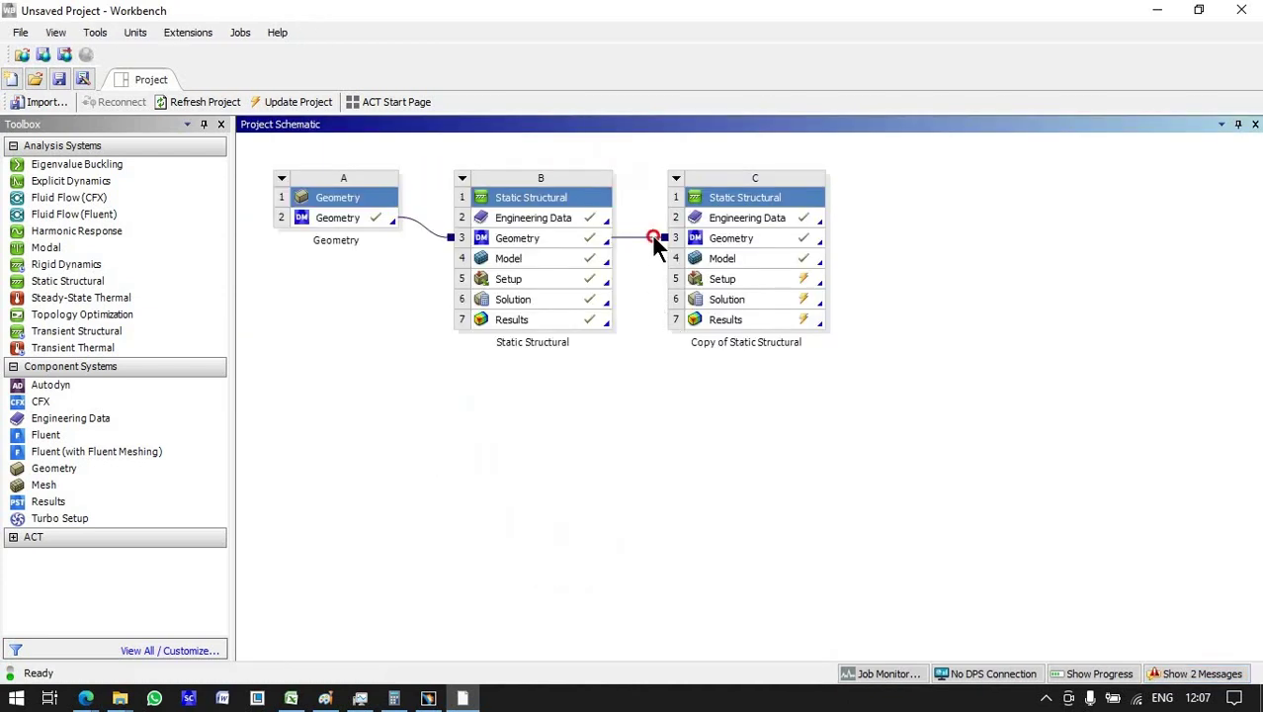
left_click(653, 237)
right_click(653, 237)
Step: Confirm deleting the B–C link, then bring up the editing options for cell C3 Geometry
left_click(701, 245)
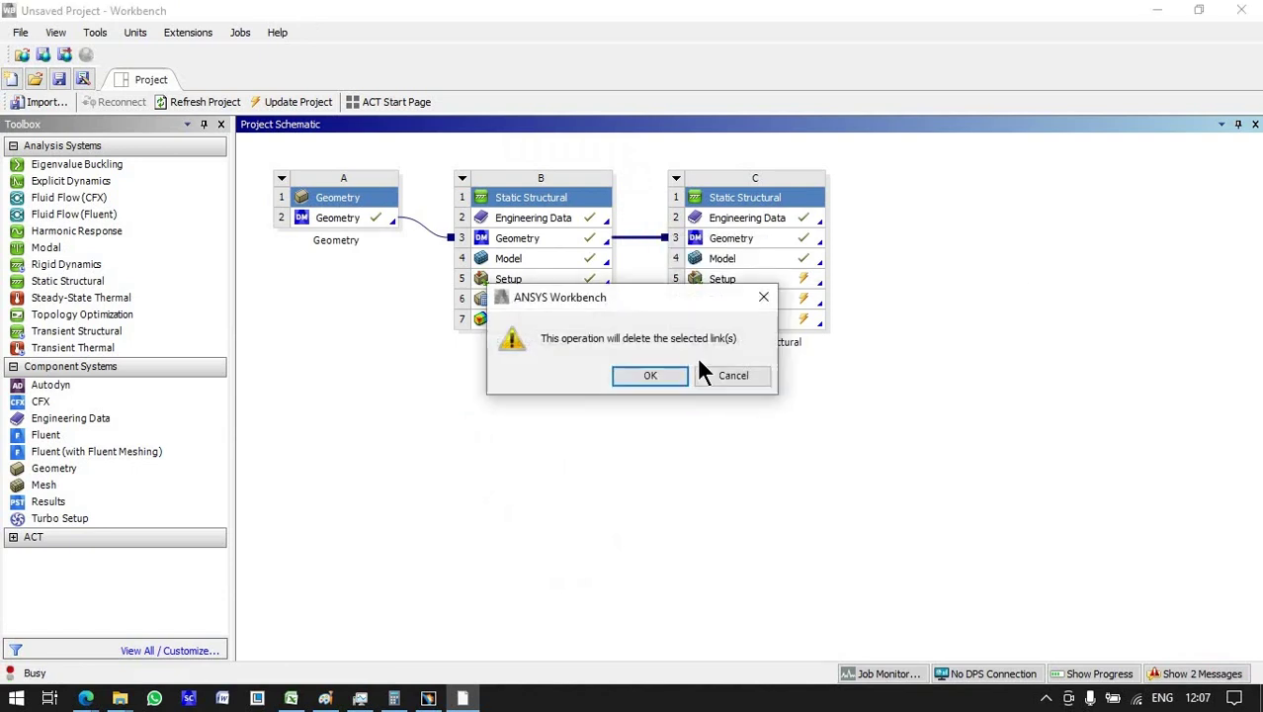
key("Return")
left_click(744, 242)
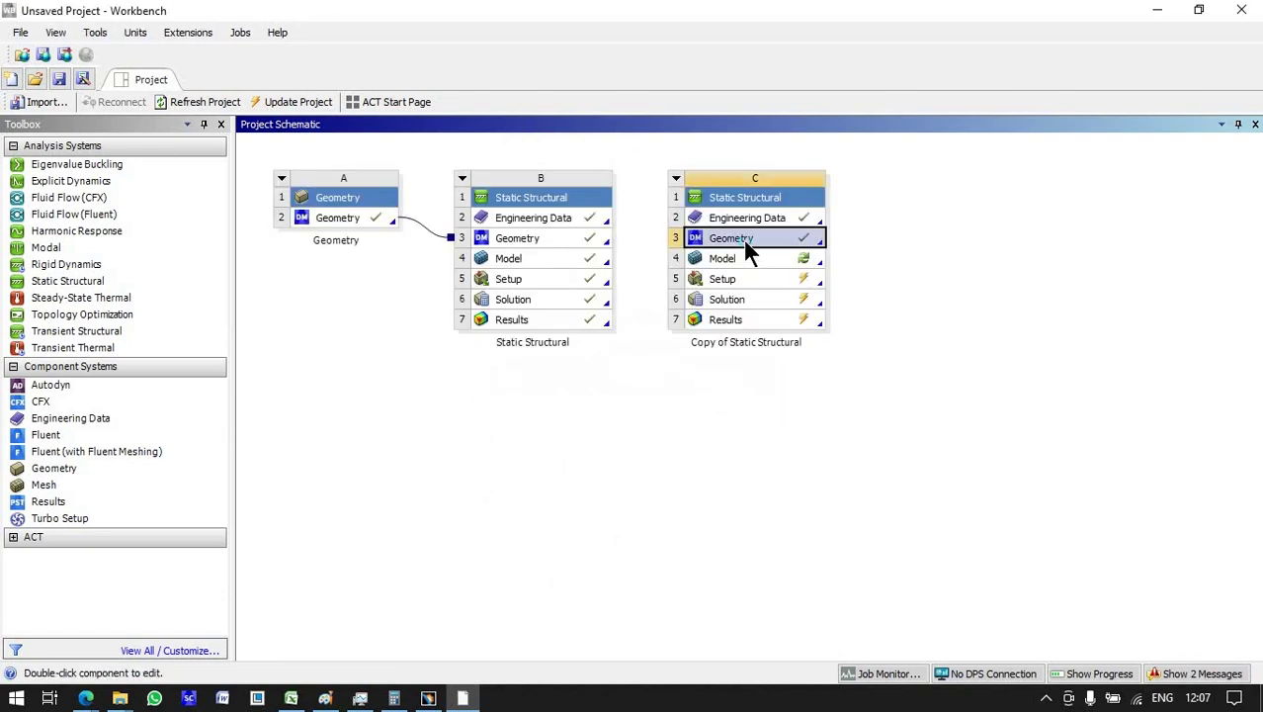
right_click(745, 242)
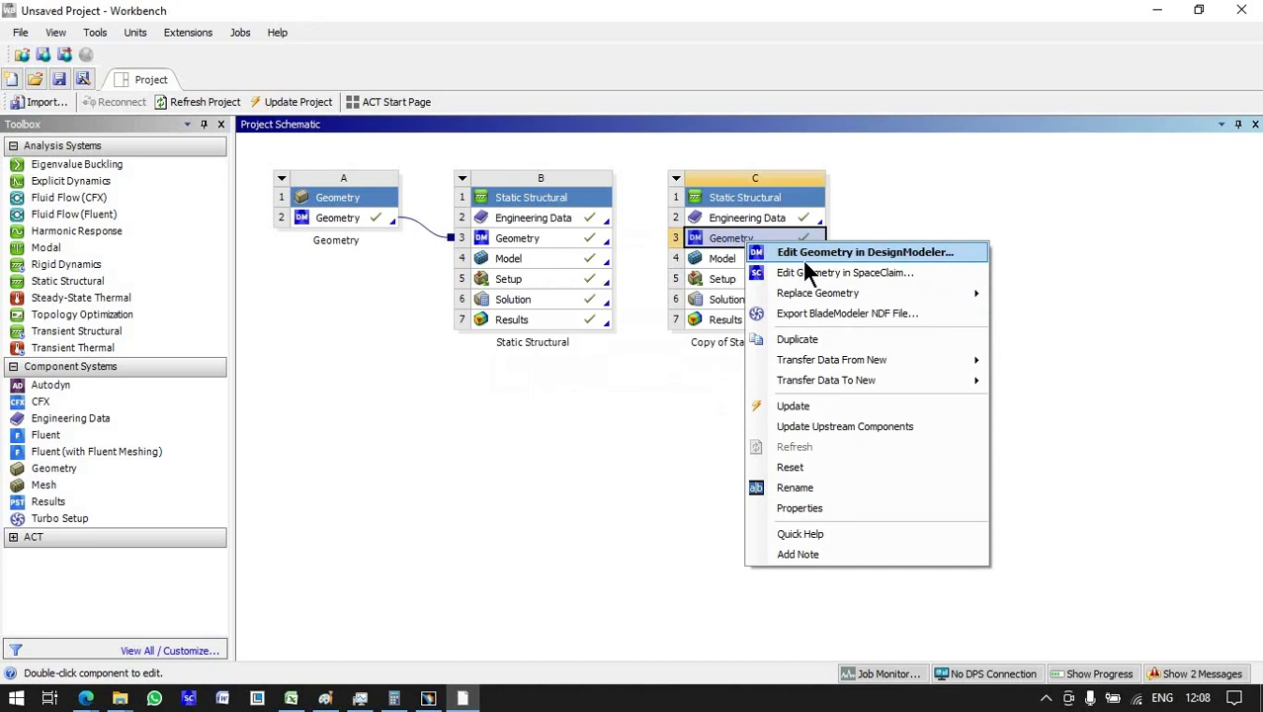
Step: Edit C's geometry in DesignModeler, delete Boolean1 to leave 19 bodies, and close DesignModeler
left_click(804, 258)
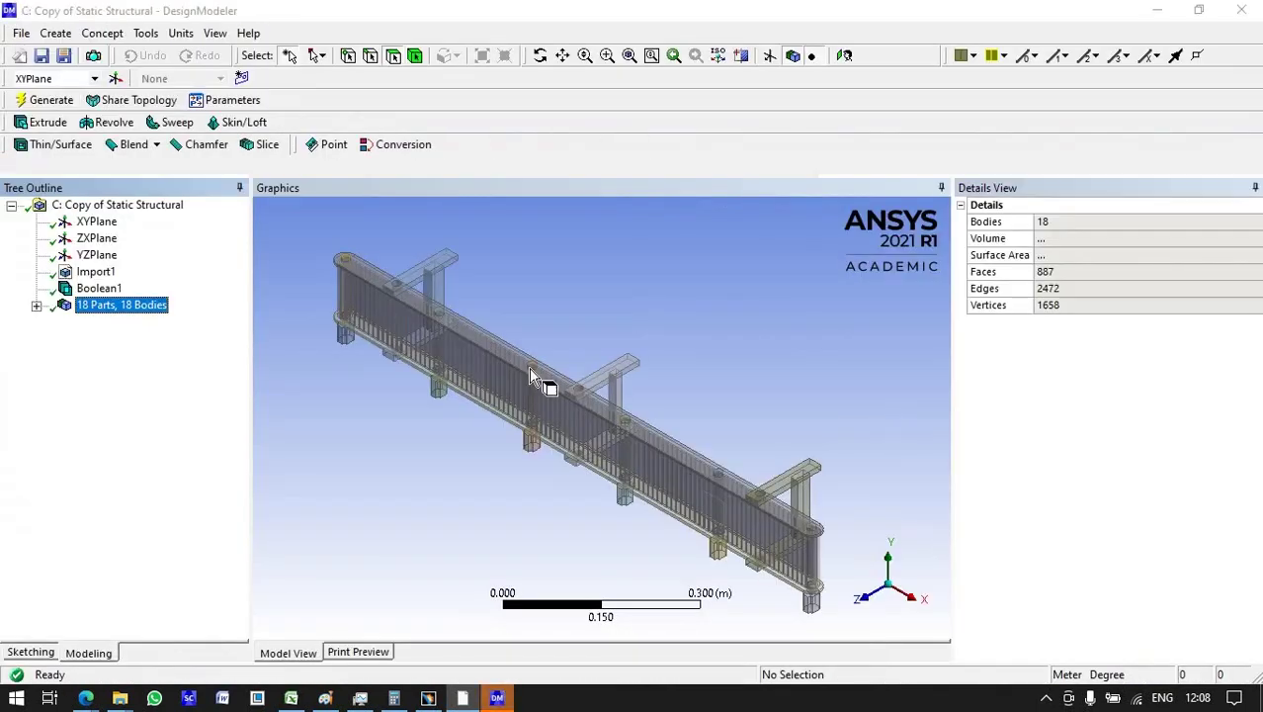
left_click(99, 288)
right_click(106, 293)
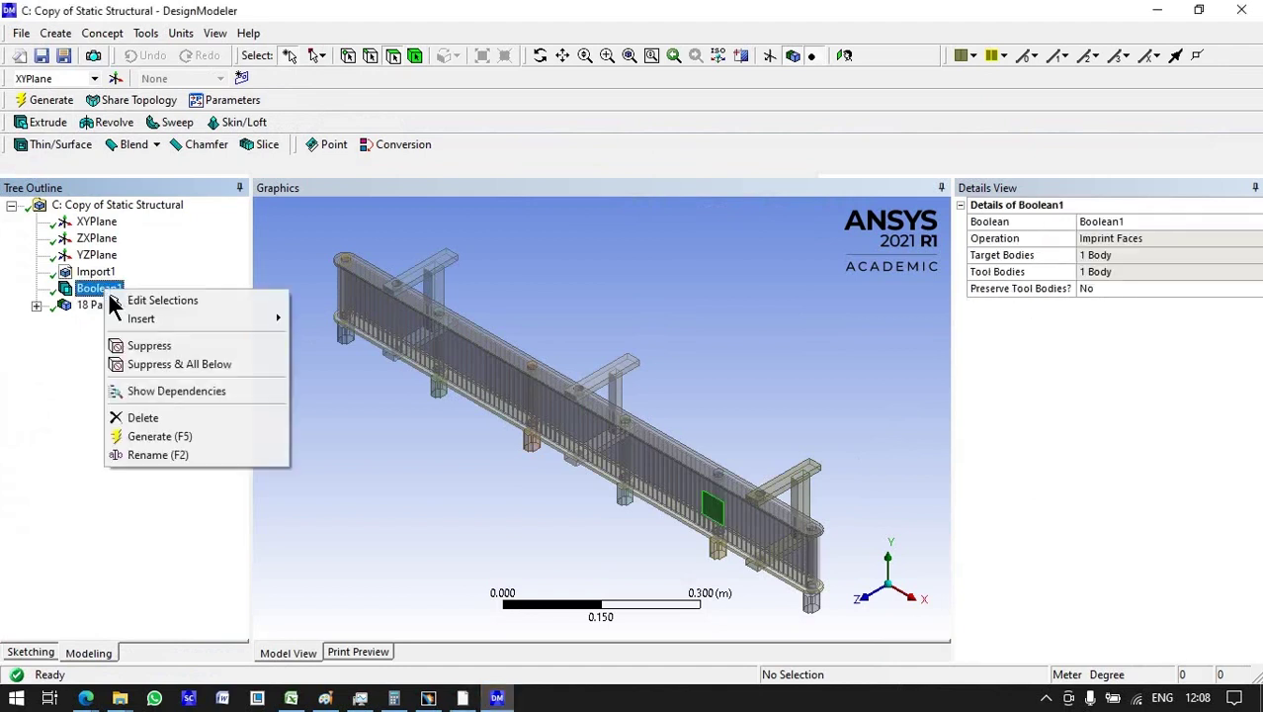
left_click(143, 417)
left_click(581, 417)
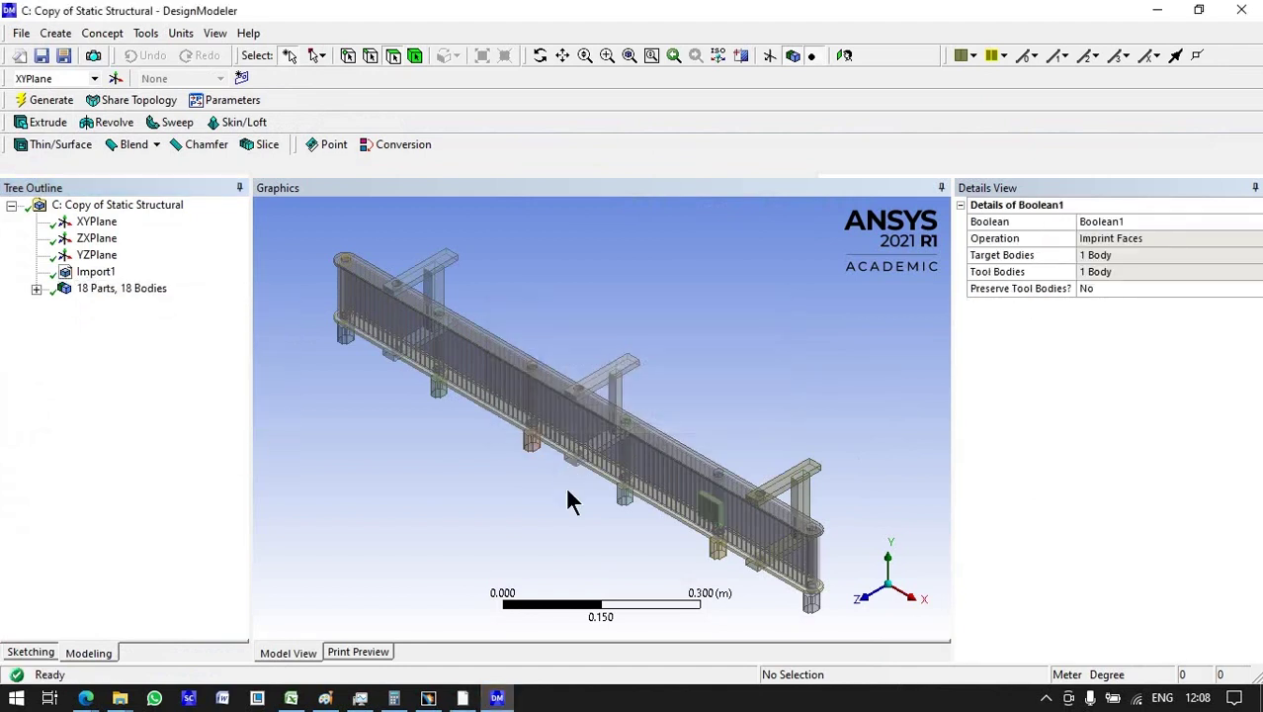
left_click(1241, 12)
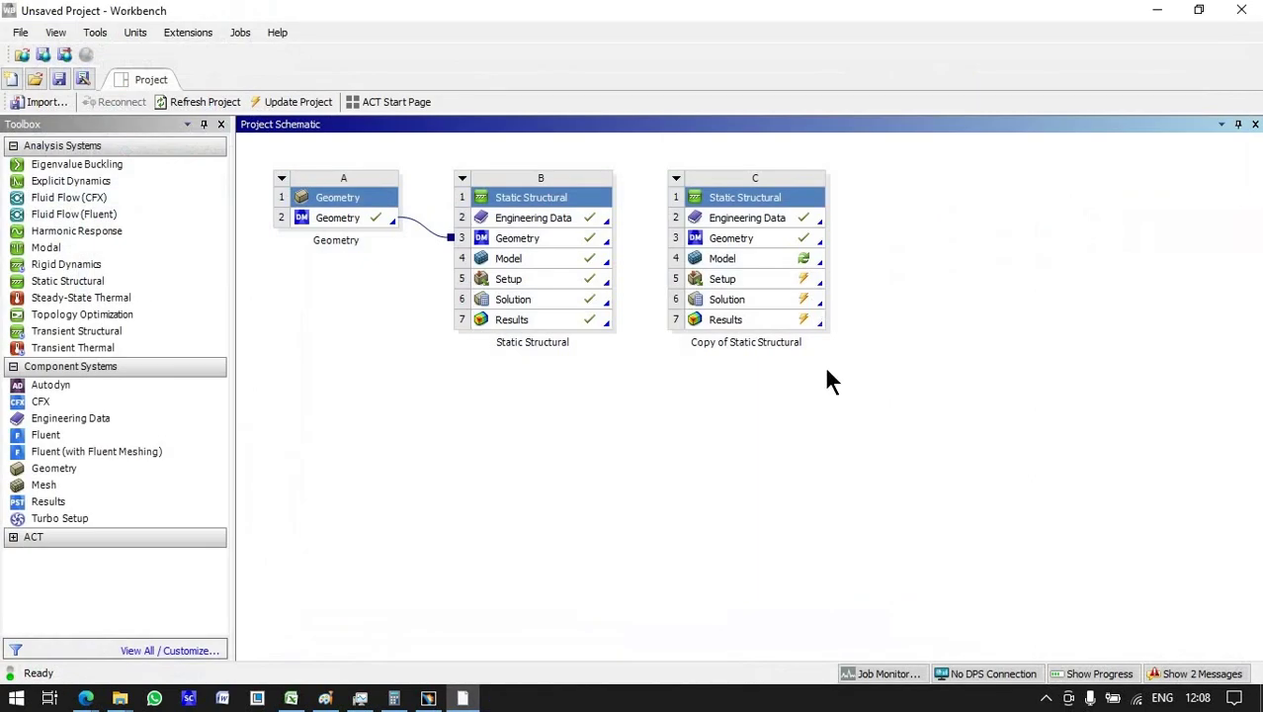
Step: Open cell C4 Model of Copy of Static Structural in Mechanical
double_click(742, 258)
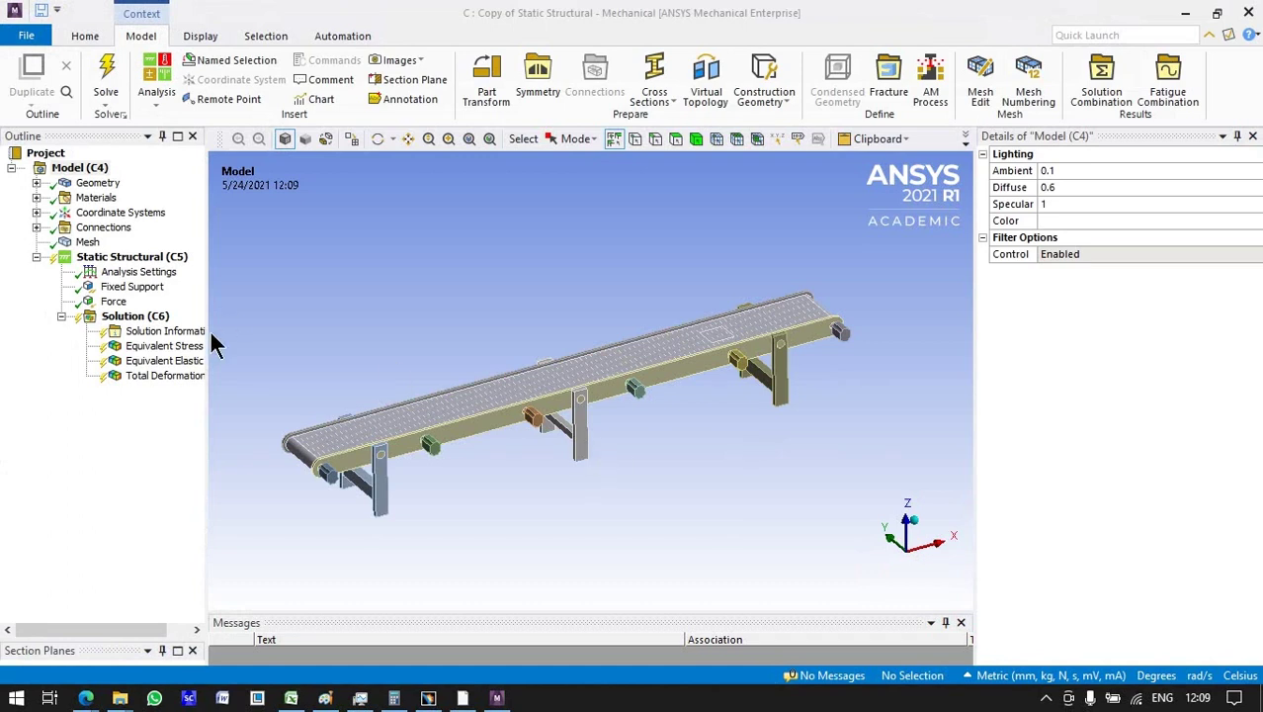
Step: Update the copy's Geometry from source so the box shows as a separate Part1 body
left_click(86, 243)
left_click(36, 183)
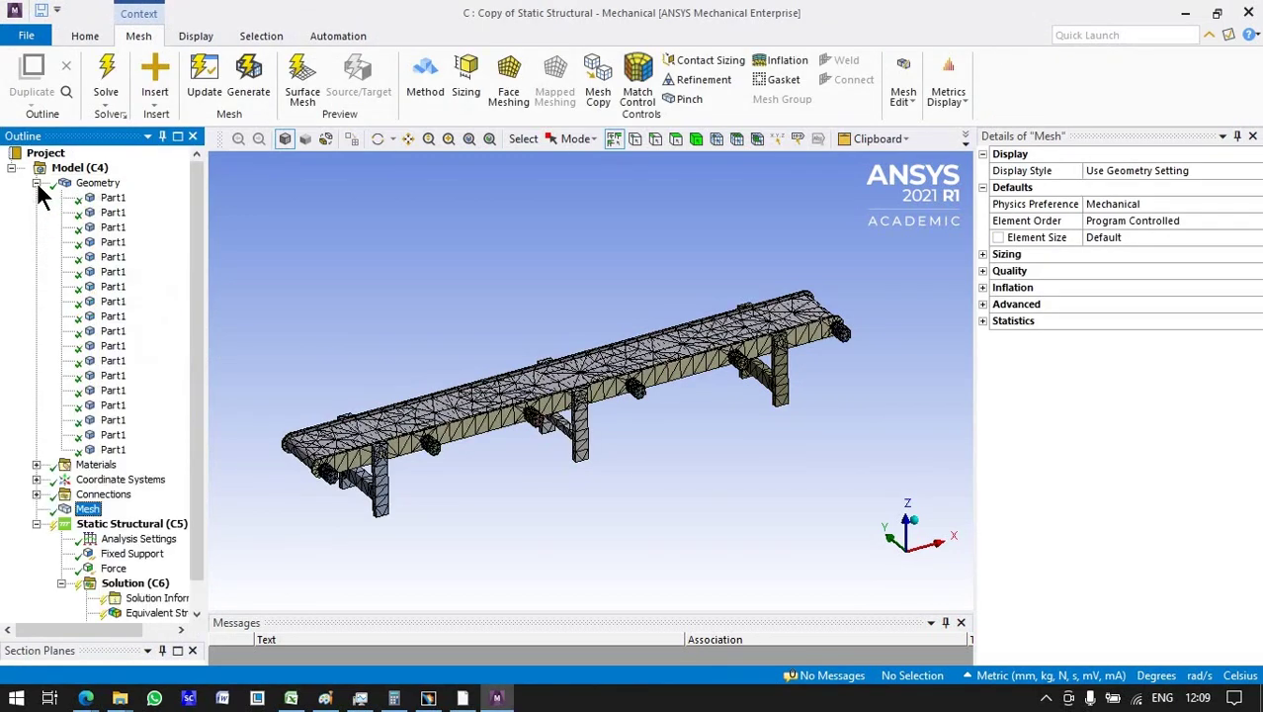
left_click(99, 185)
right_click(101, 190)
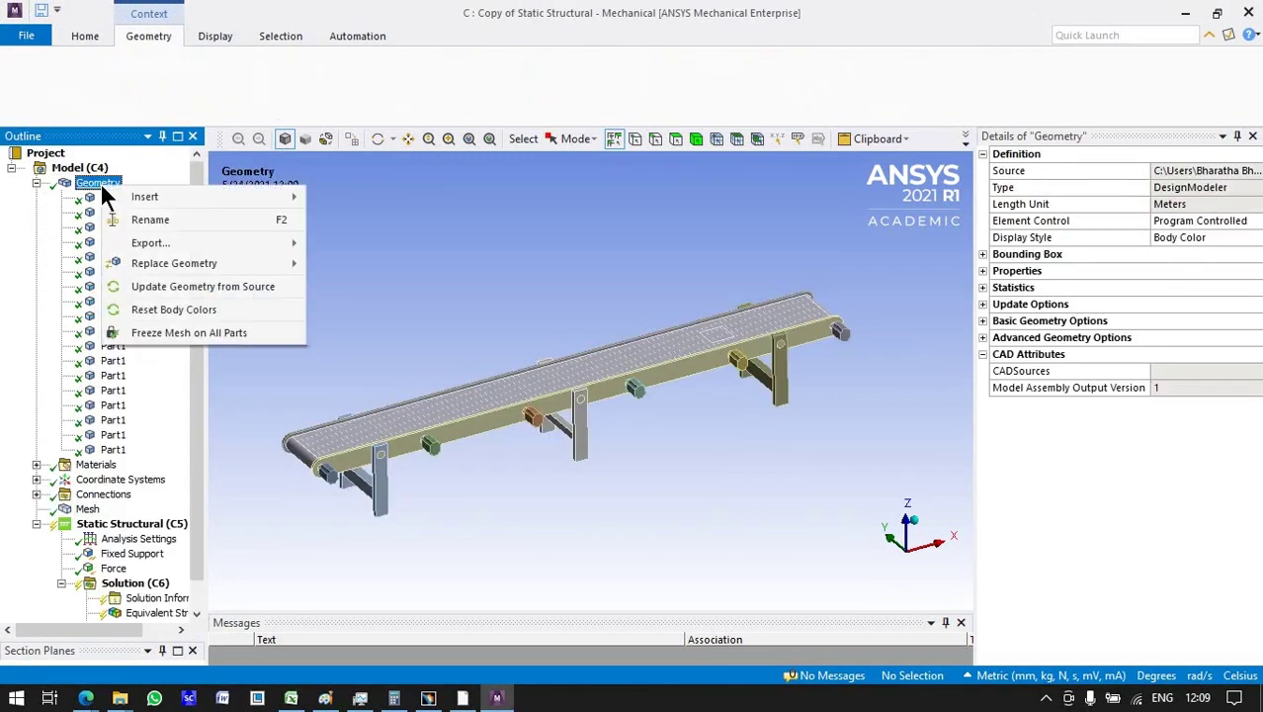
left_click(469, 297)
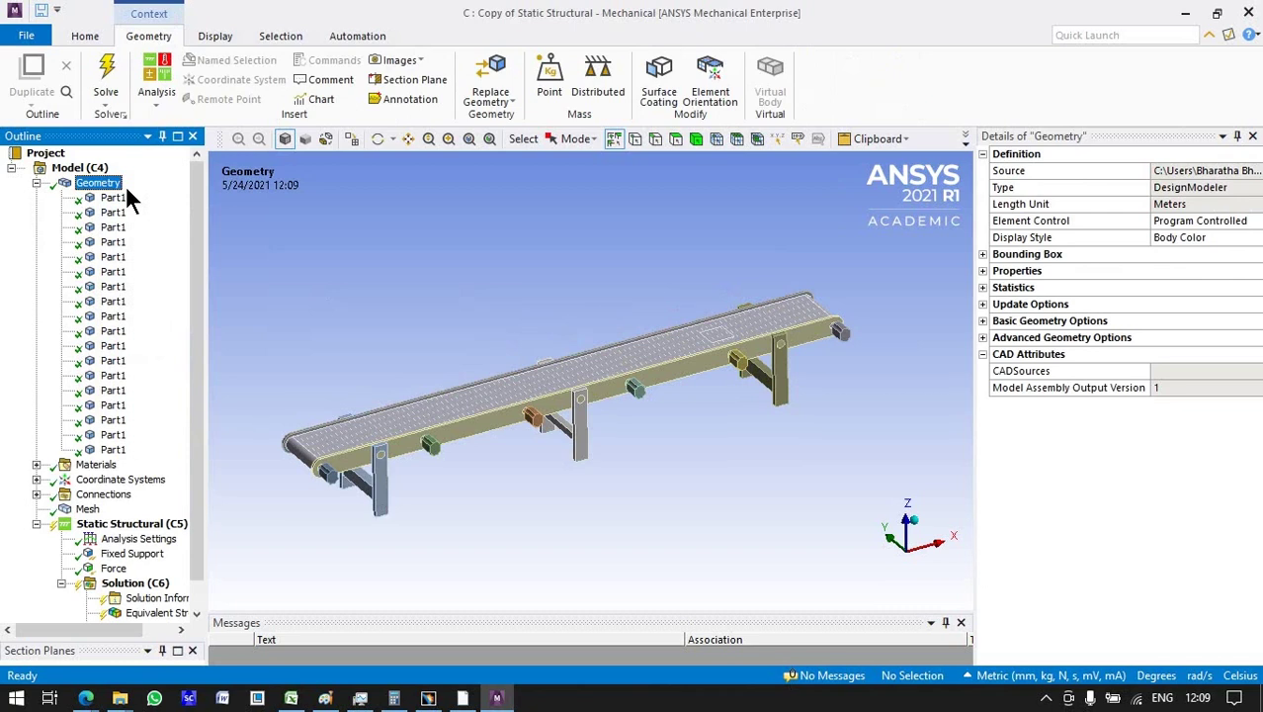
key("Up")
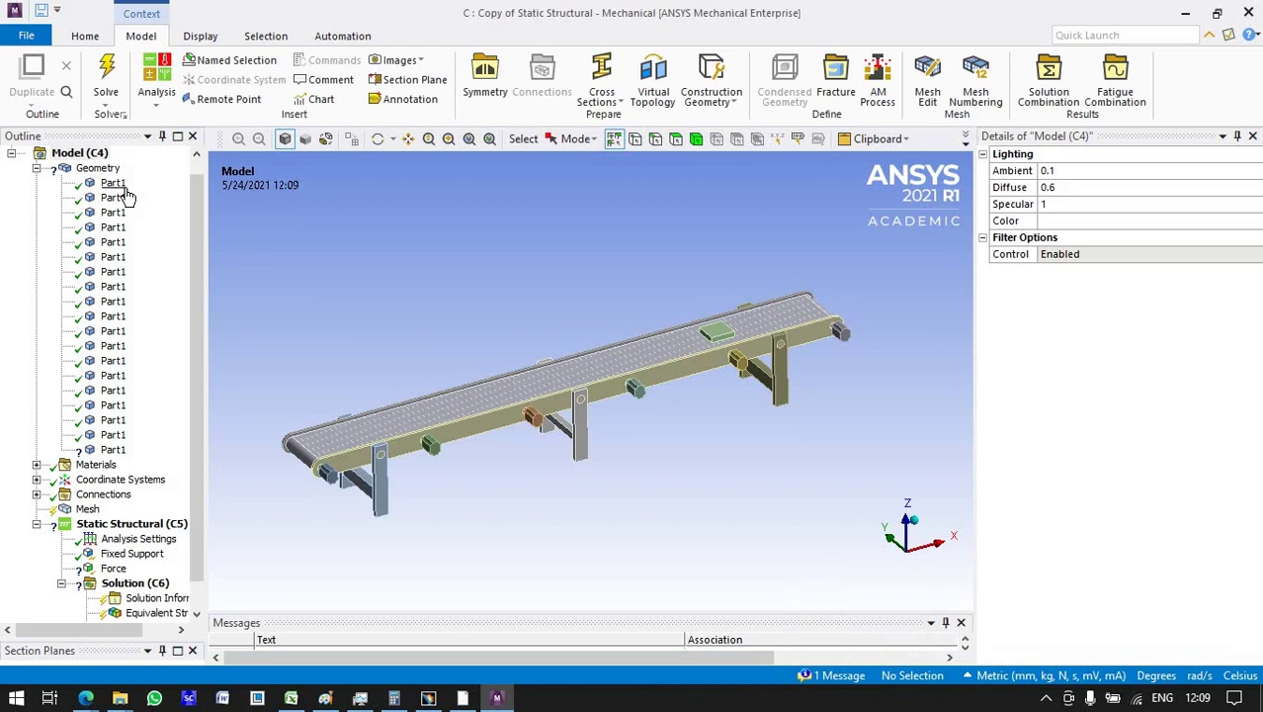
scroll(738, 359, "up", 2)
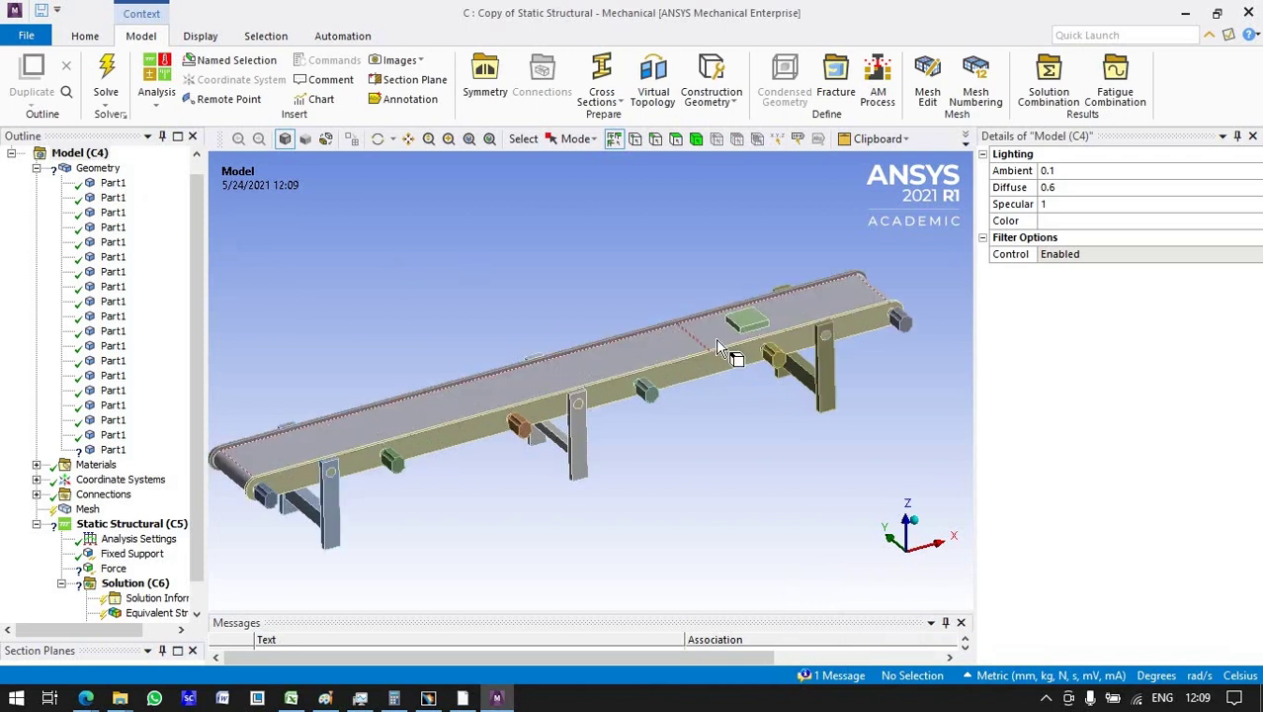
scroll(760, 331, "up", 2)
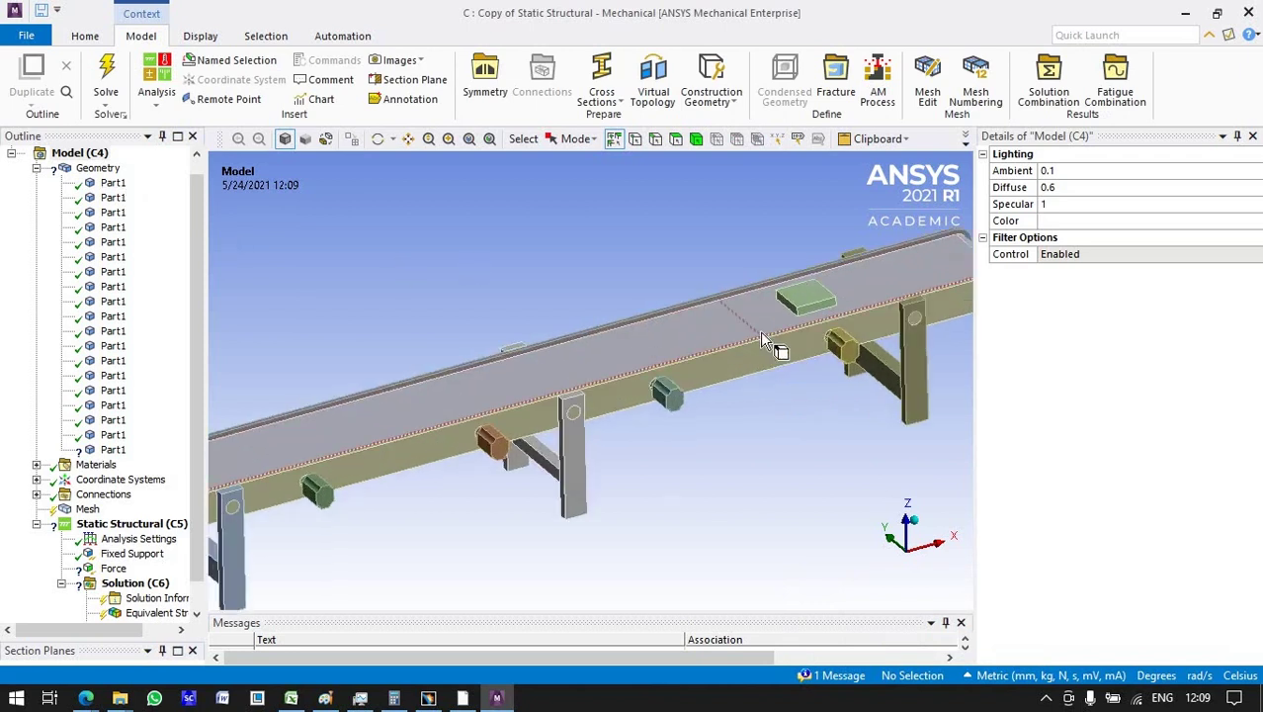
Step: Check that the new box body keeps Structural Steel as its material
left_click(111, 449)
left_click(1134, 290)
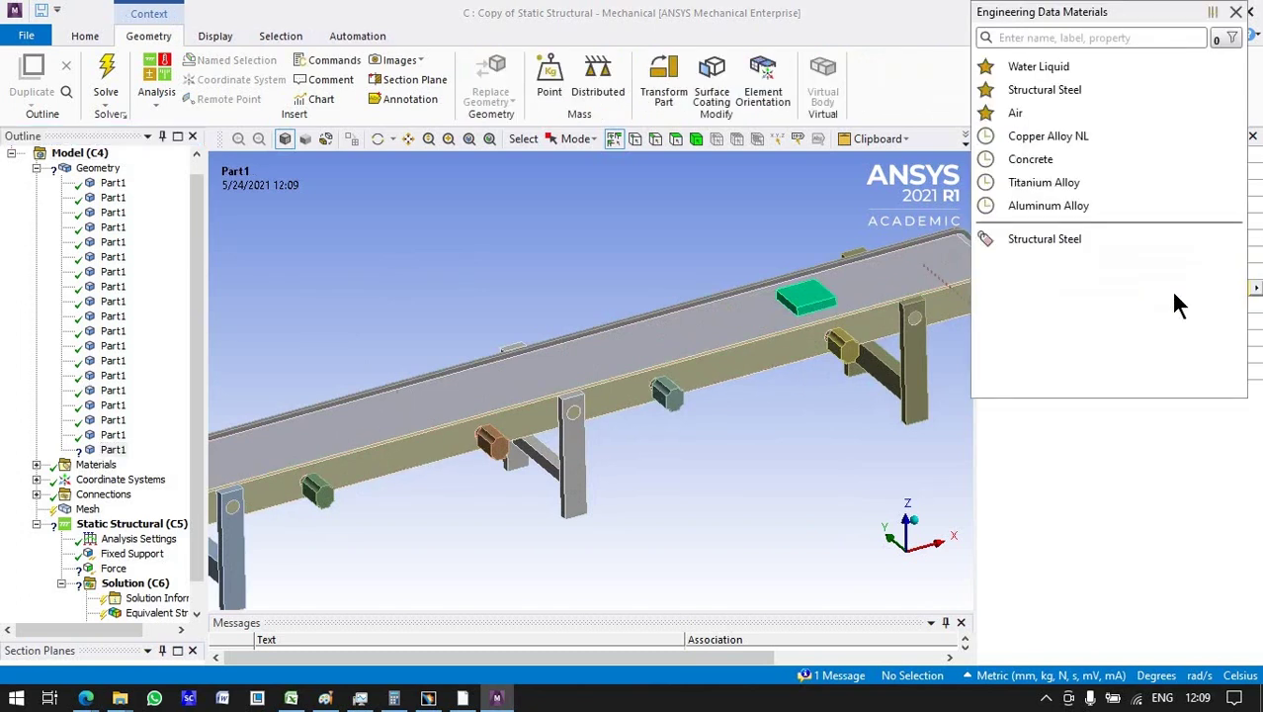
left_click(845, 459)
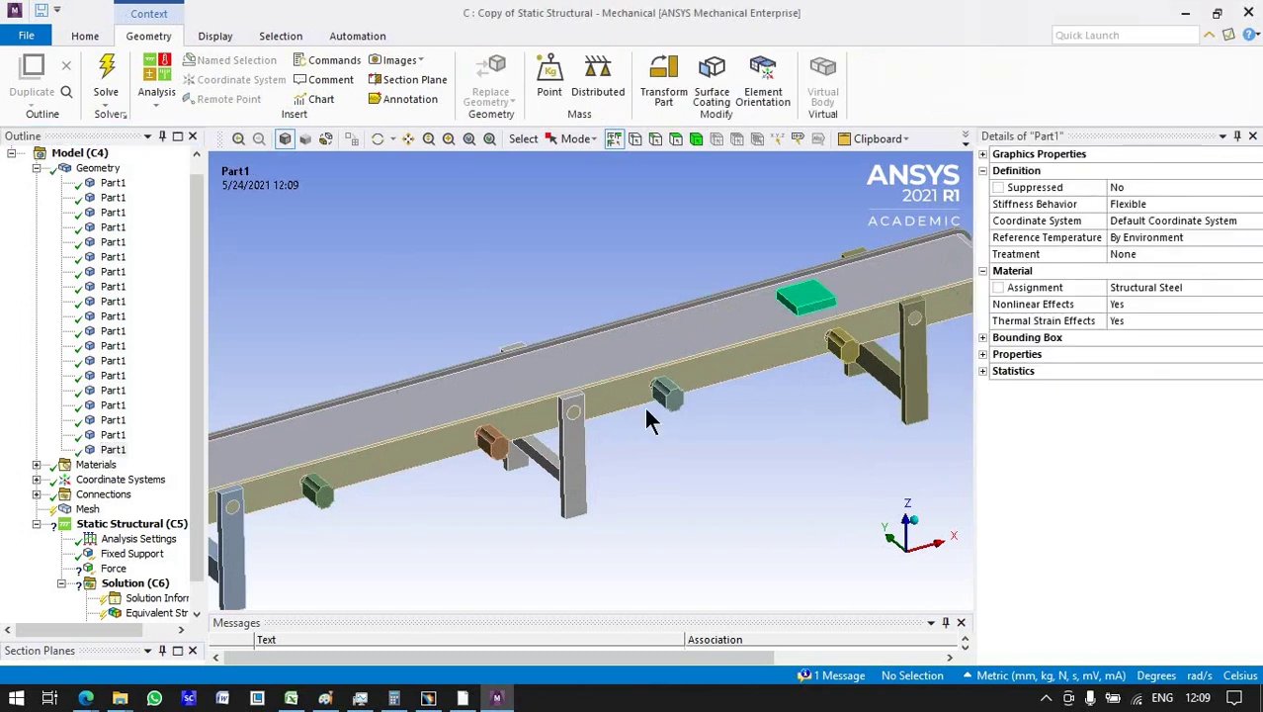
left_click(35, 170)
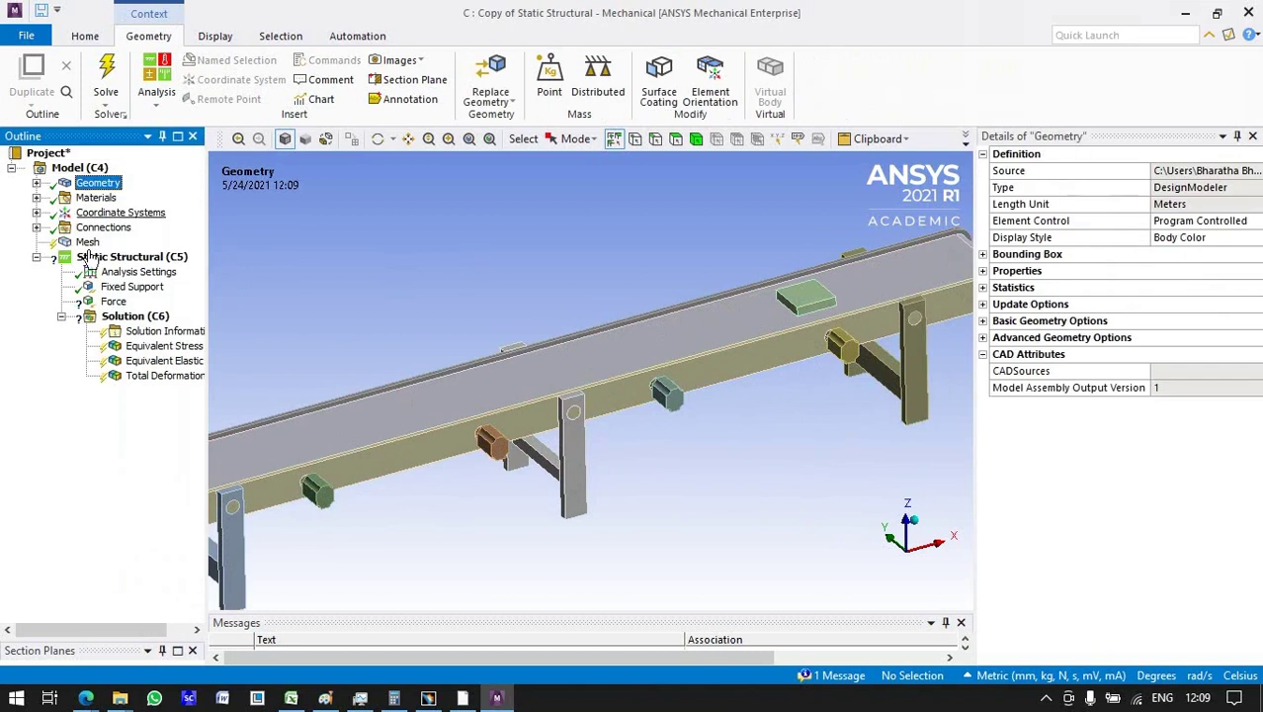
Step: Apply the 9.81 N downward Force to the top face of the box on the belt
left_click(112, 300)
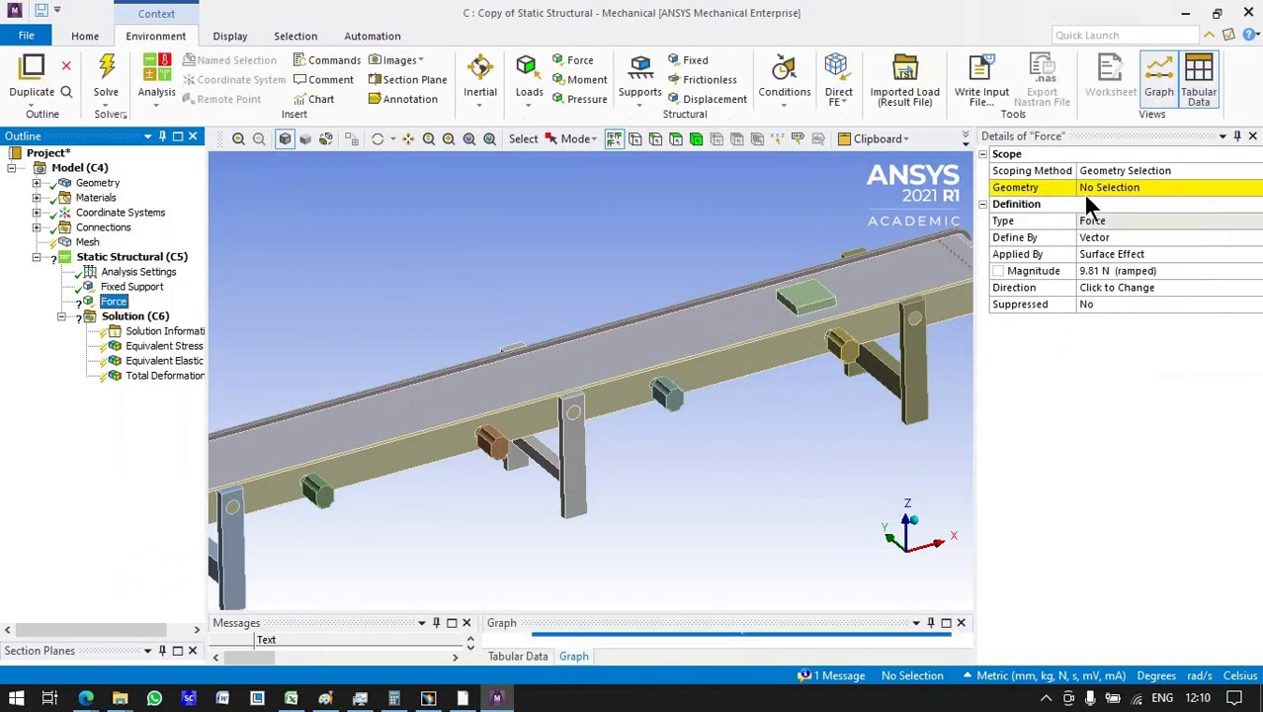
left_click(1095, 191)
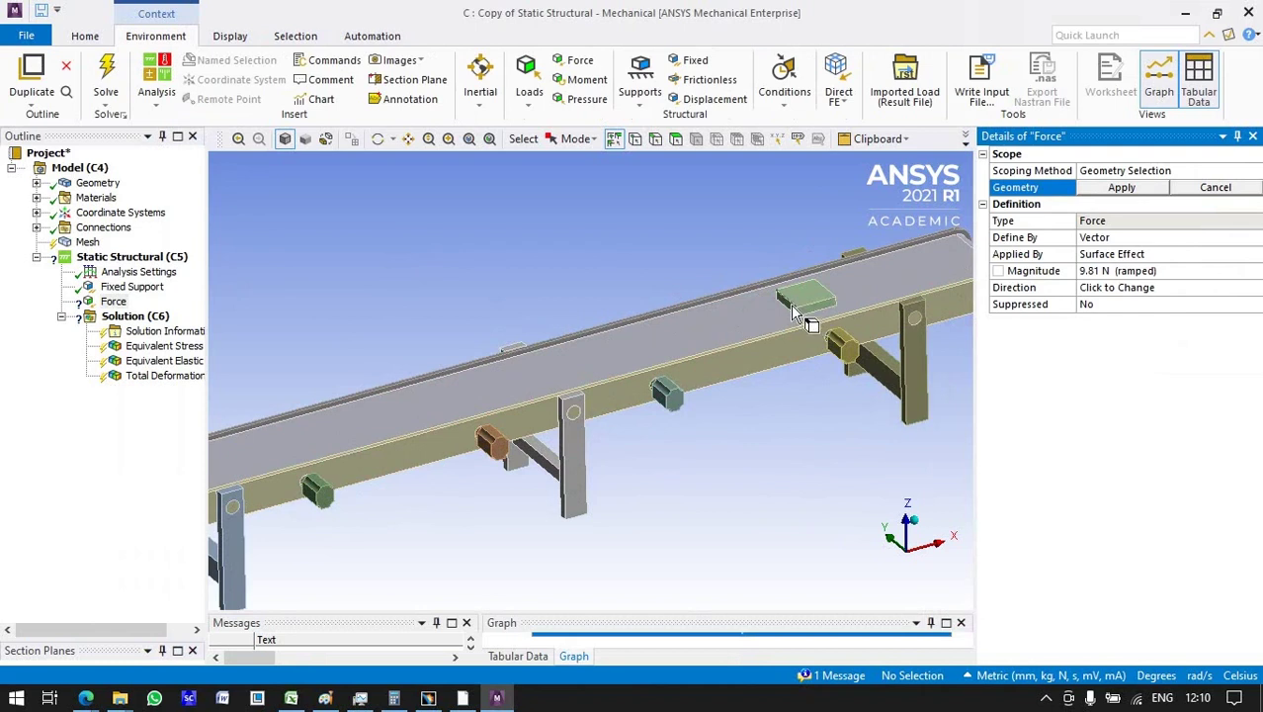
left_click(795, 303)
left_click(1116, 188)
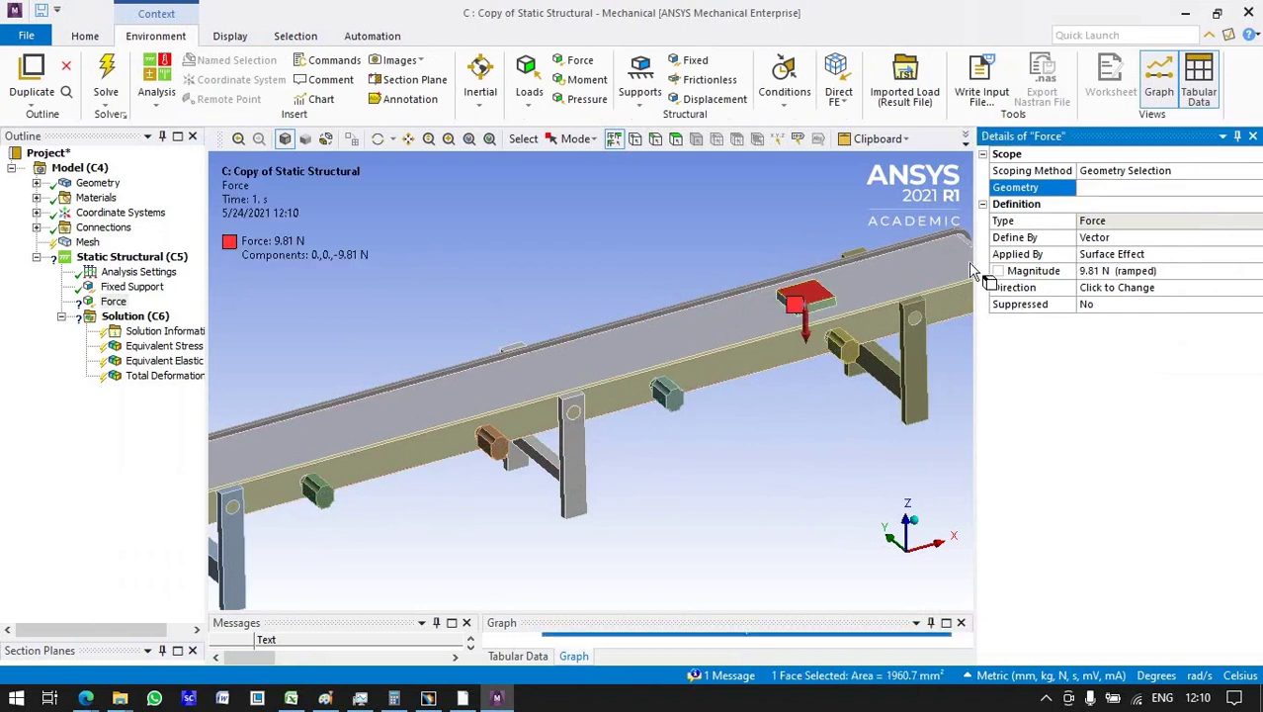
left_click(145, 322)
Step: Solve the copied model until Equivalent Stress, Elastic Strain and Total Deformation are computed
left_click(216, 79)
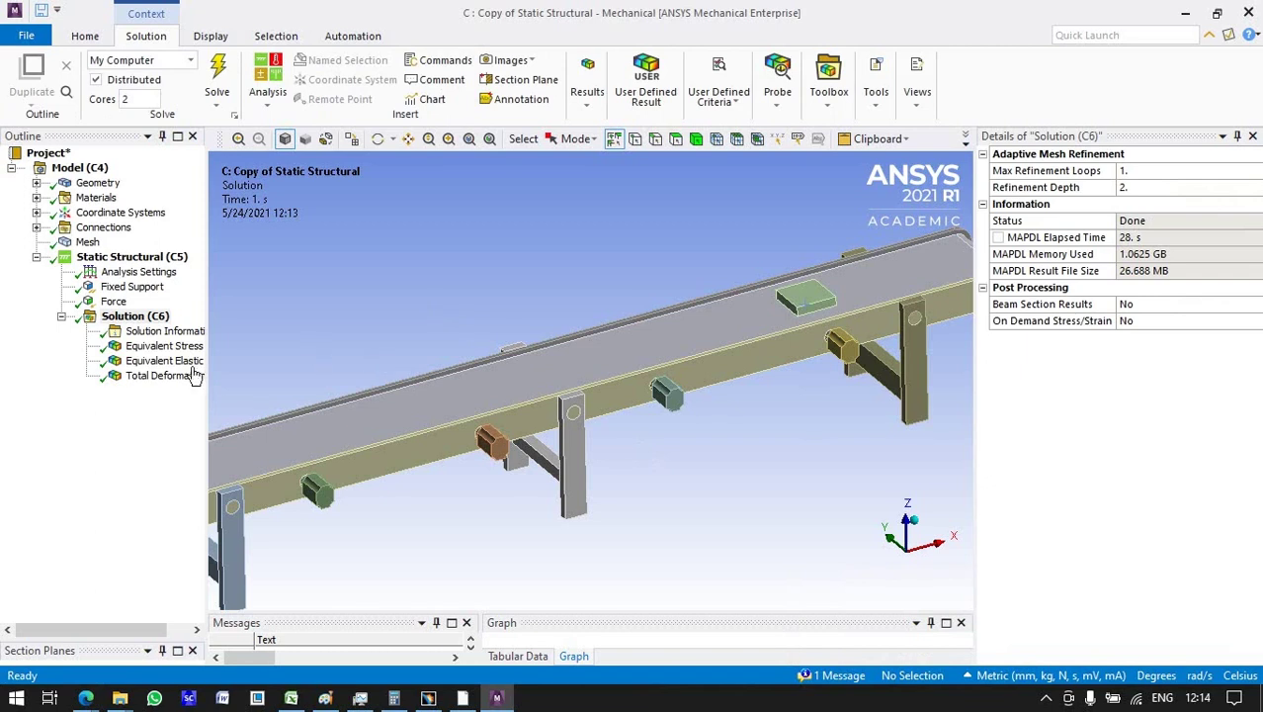
Step: View the Equivalent Stress, Equivalent Elastic Strain and Total Deformation (max 0.00027801 mm) contours
left_click(163, 346)
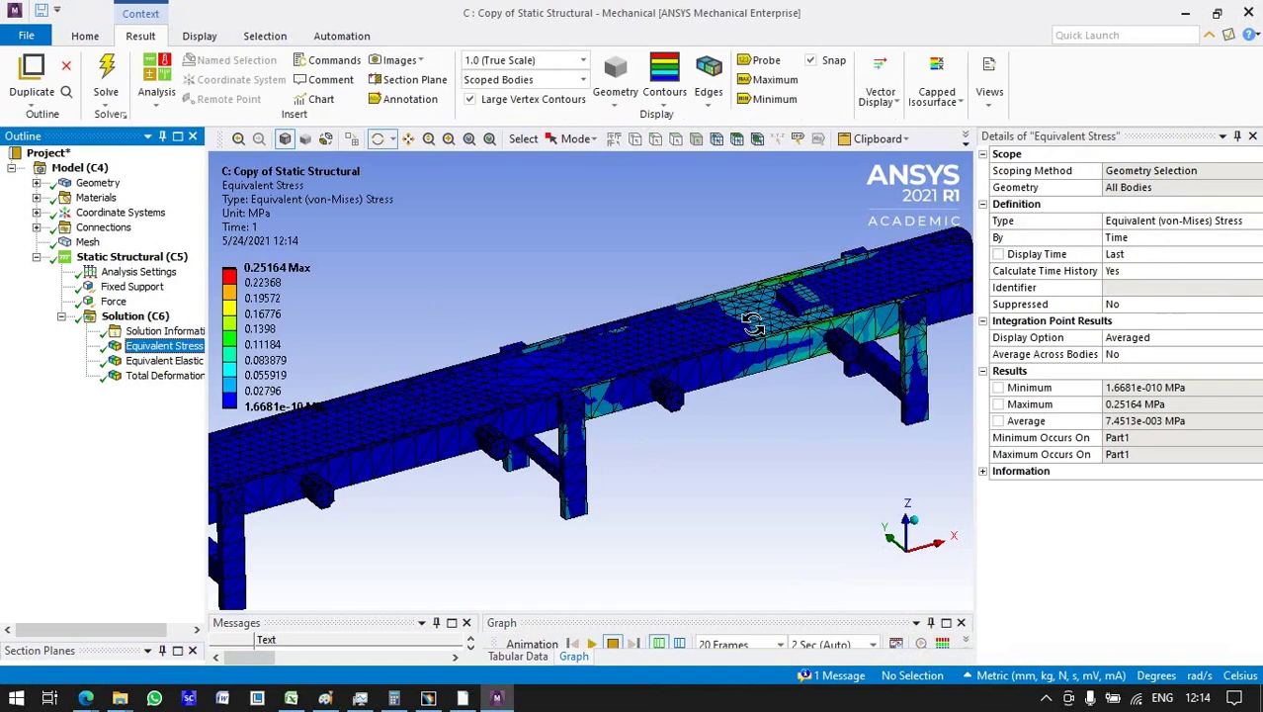
left_click(178, 361)
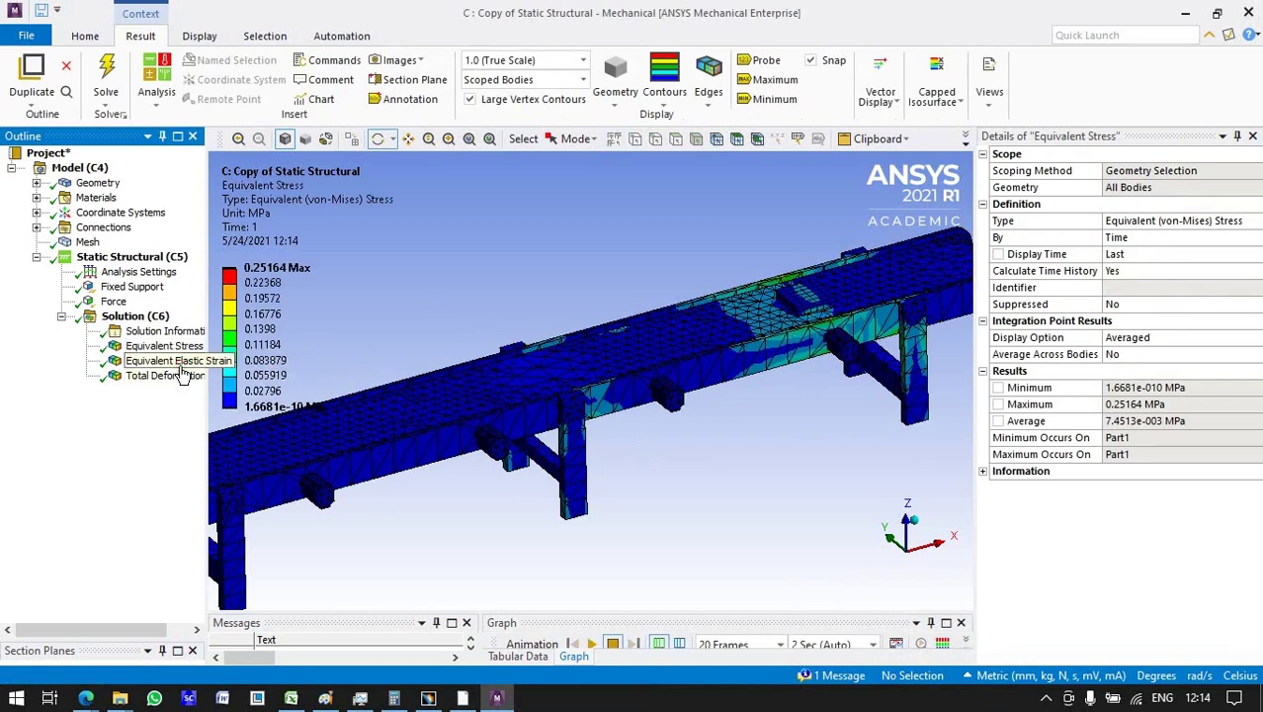
left_click(178, 376)
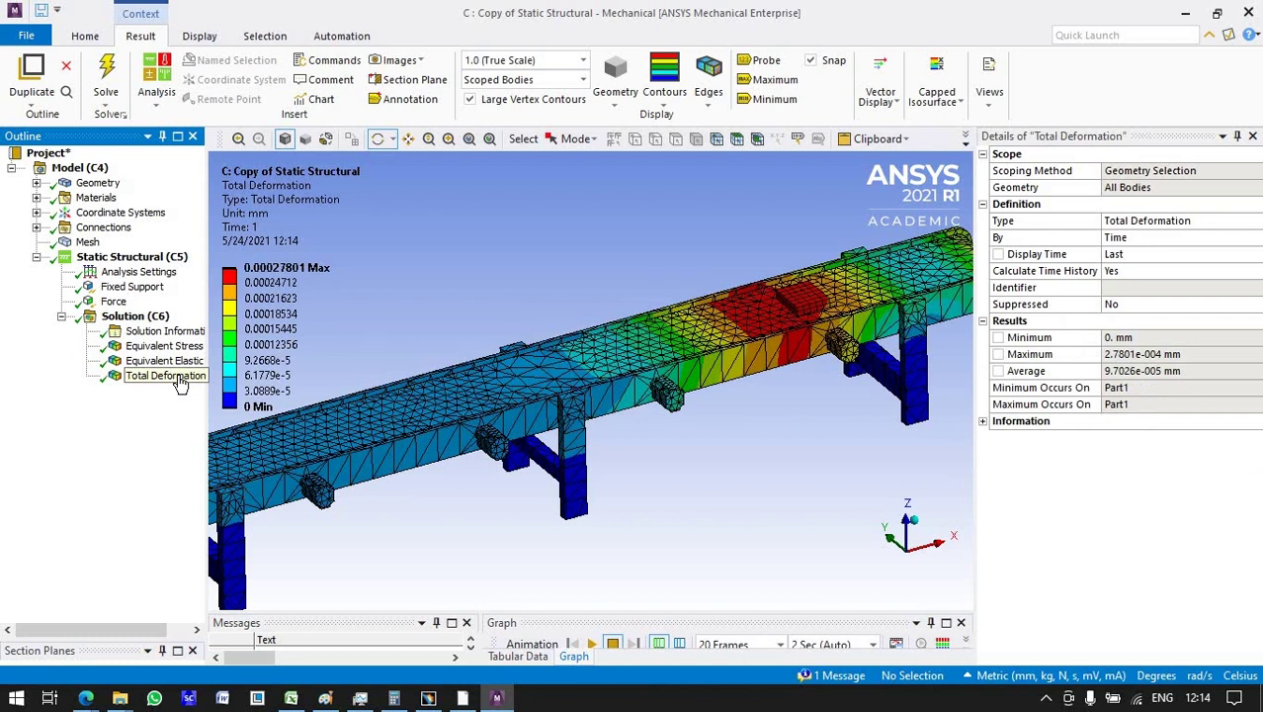
right_click(117, 260)
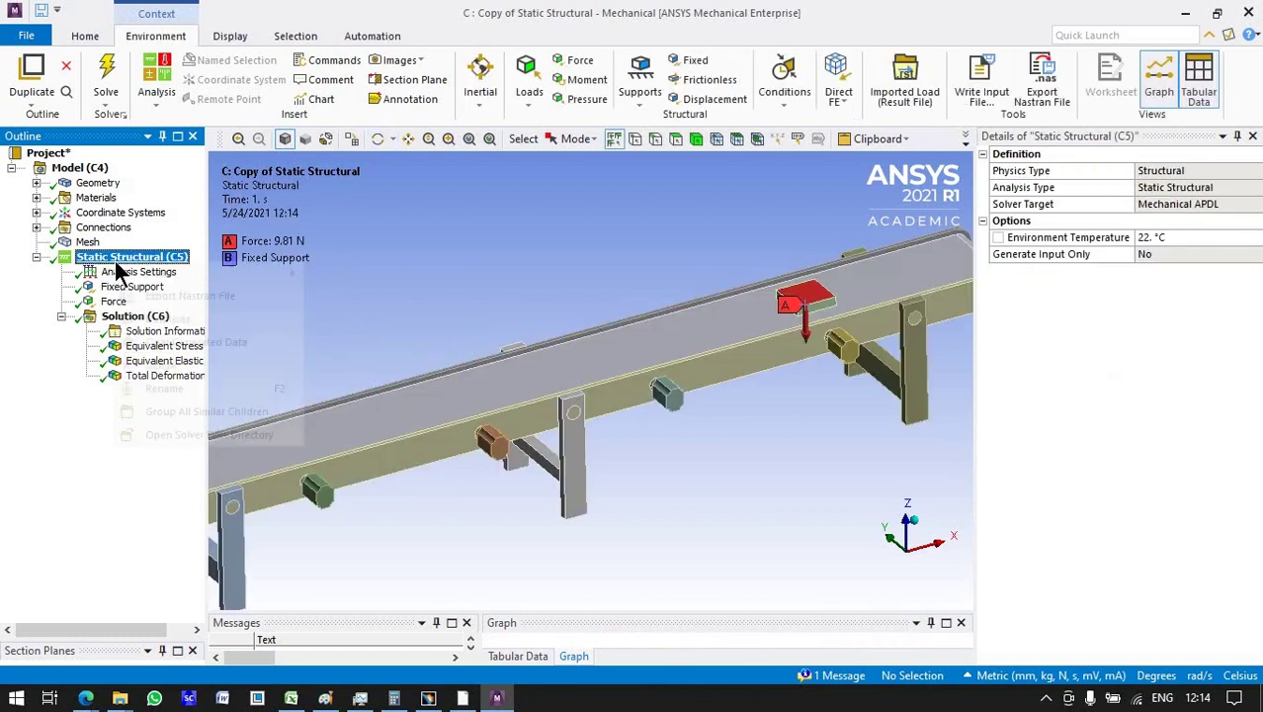
mouse_move(158, 273)
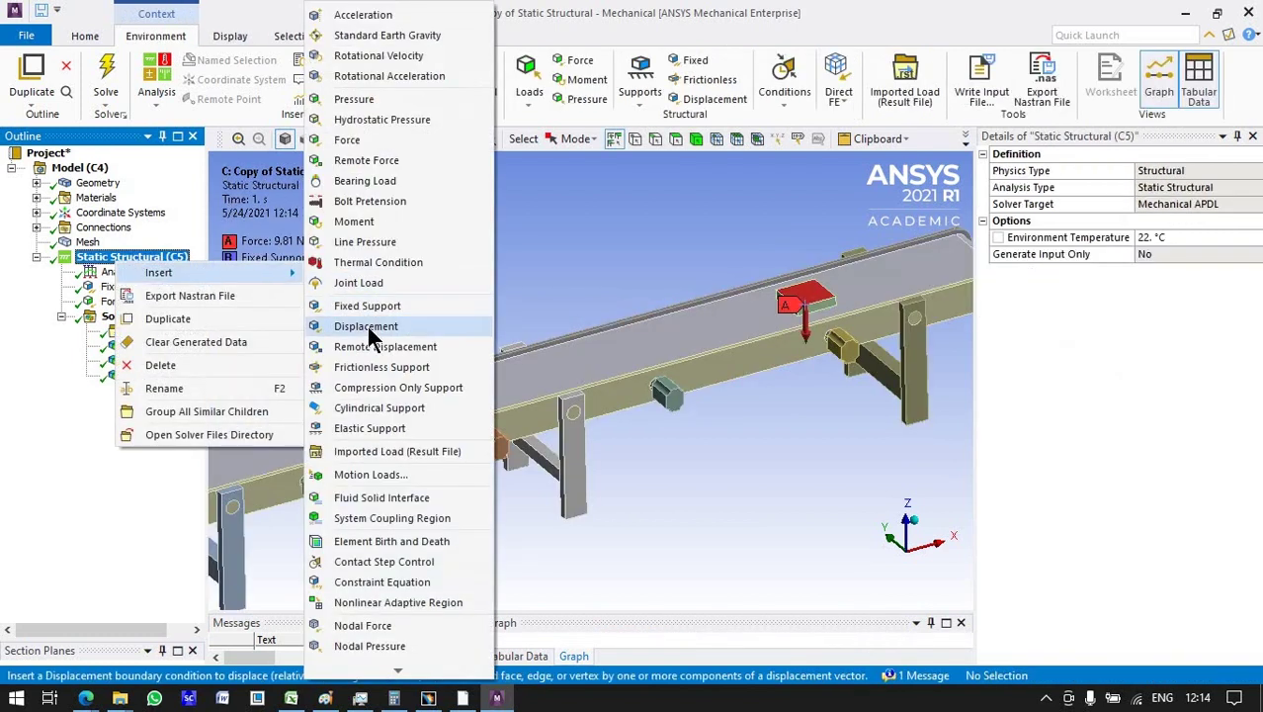
Step: Insert a Displacement and assign it to all six faces of the isolated box
left_click(372, 336)
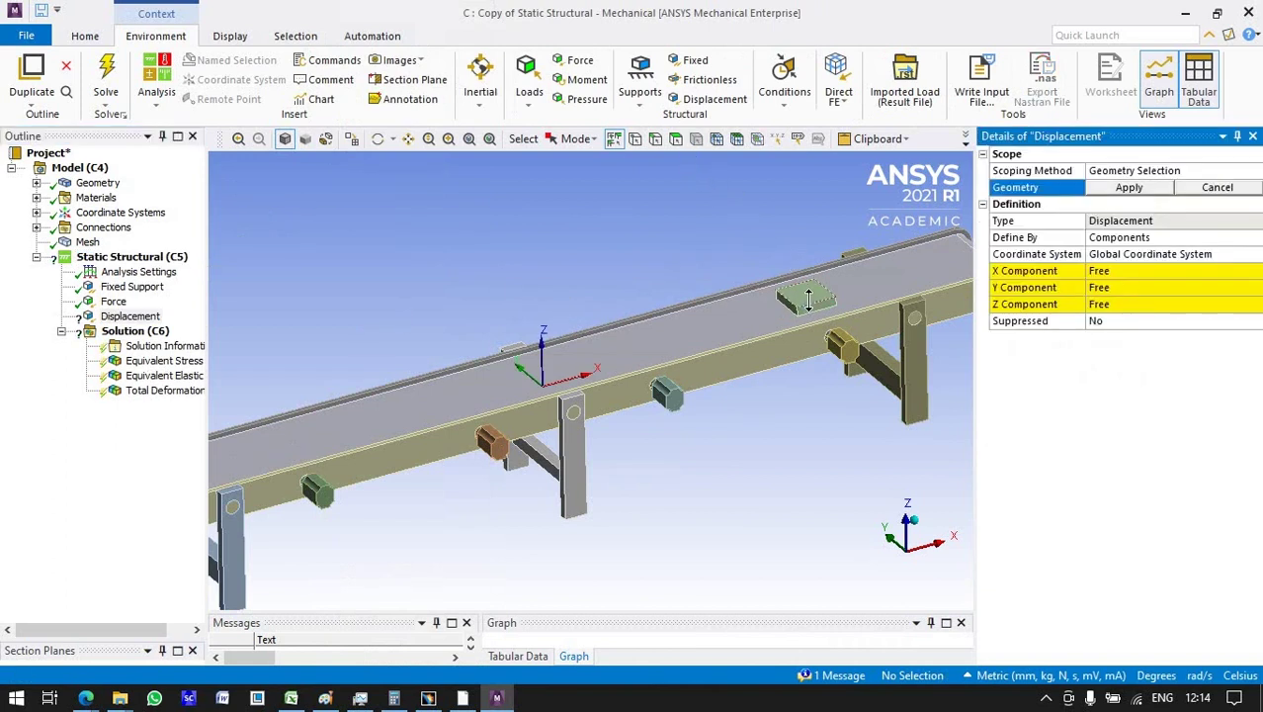
left_click(808, 308)
left_click(806, 306)
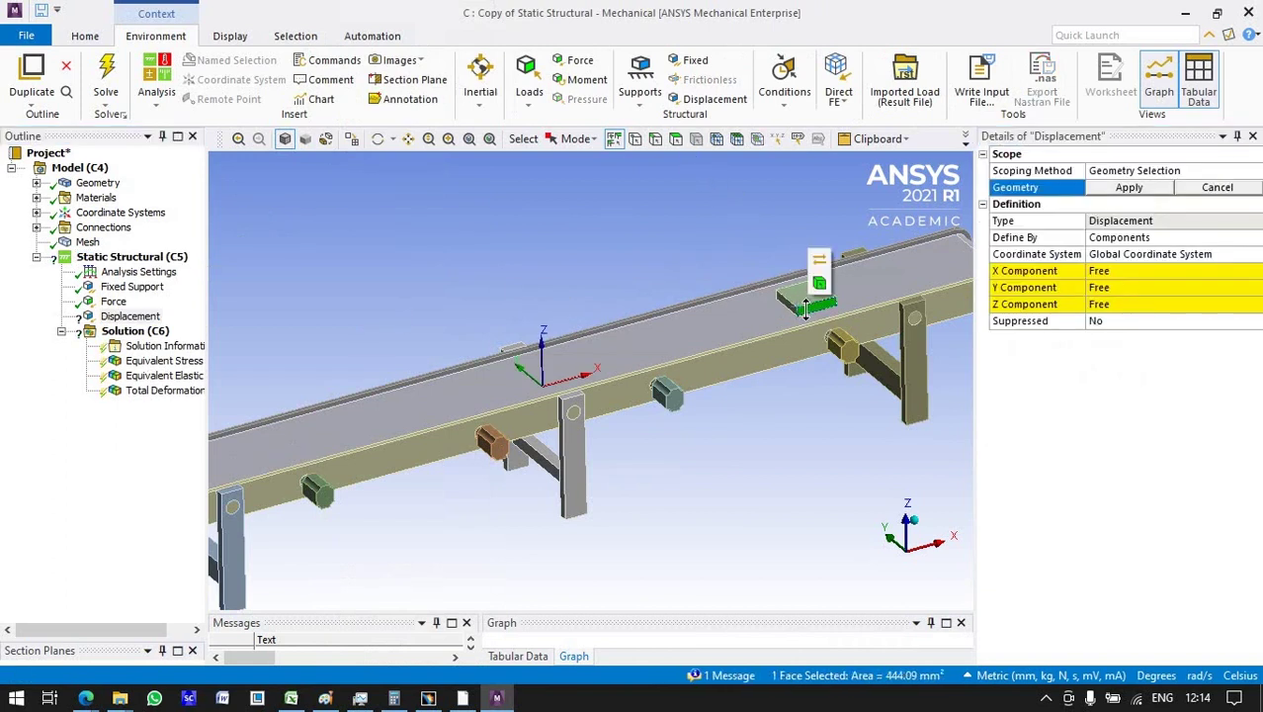
right_click(806, 308)
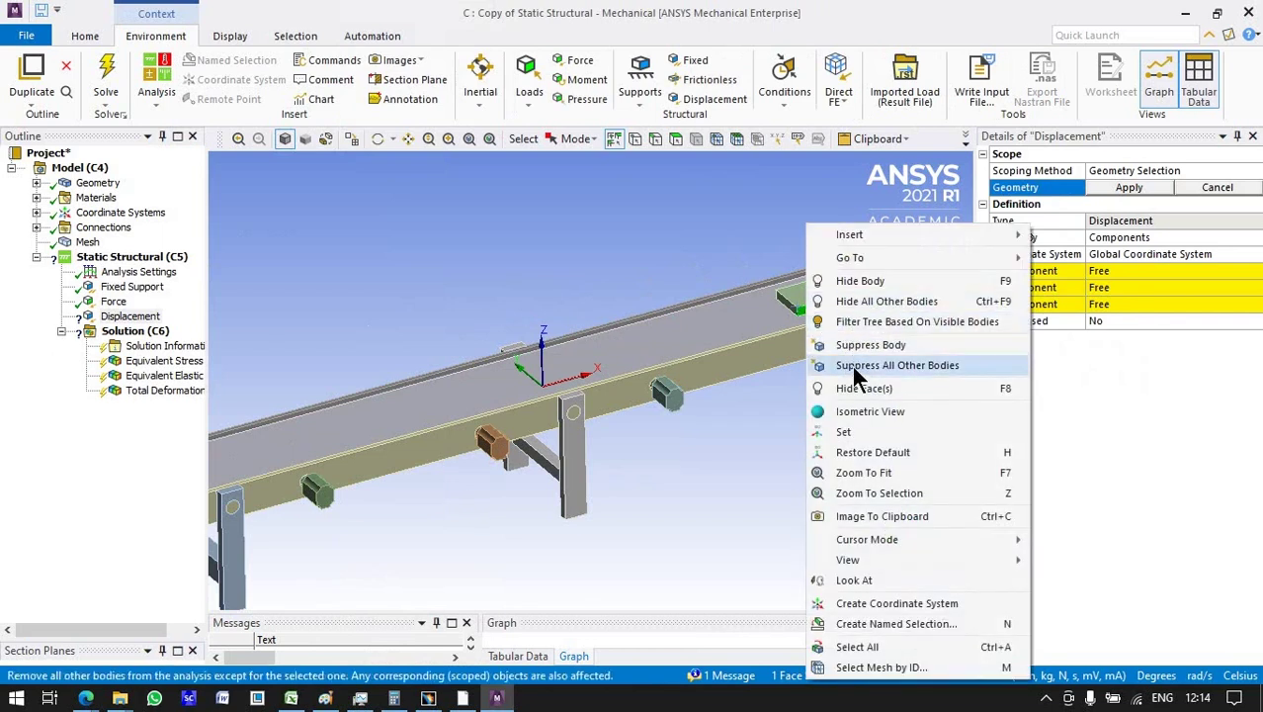
left_click(860, 301)
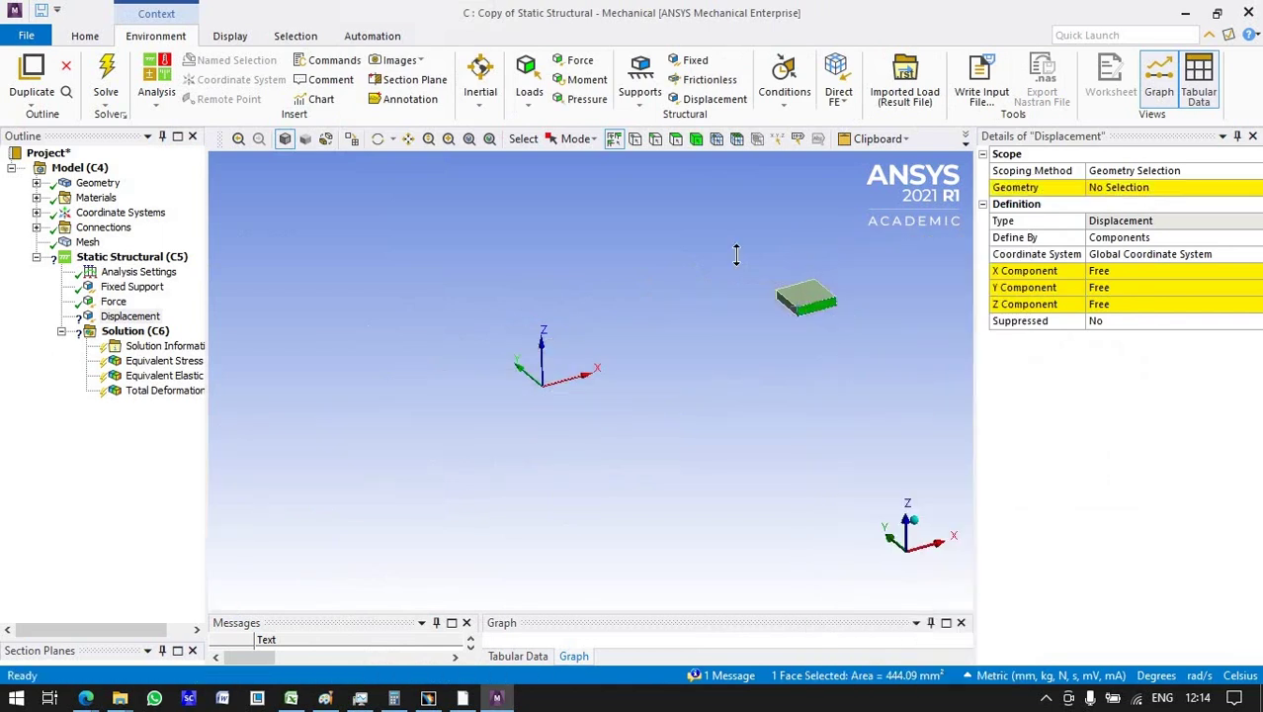
left_click(805, 295)
right_click(834, 350)
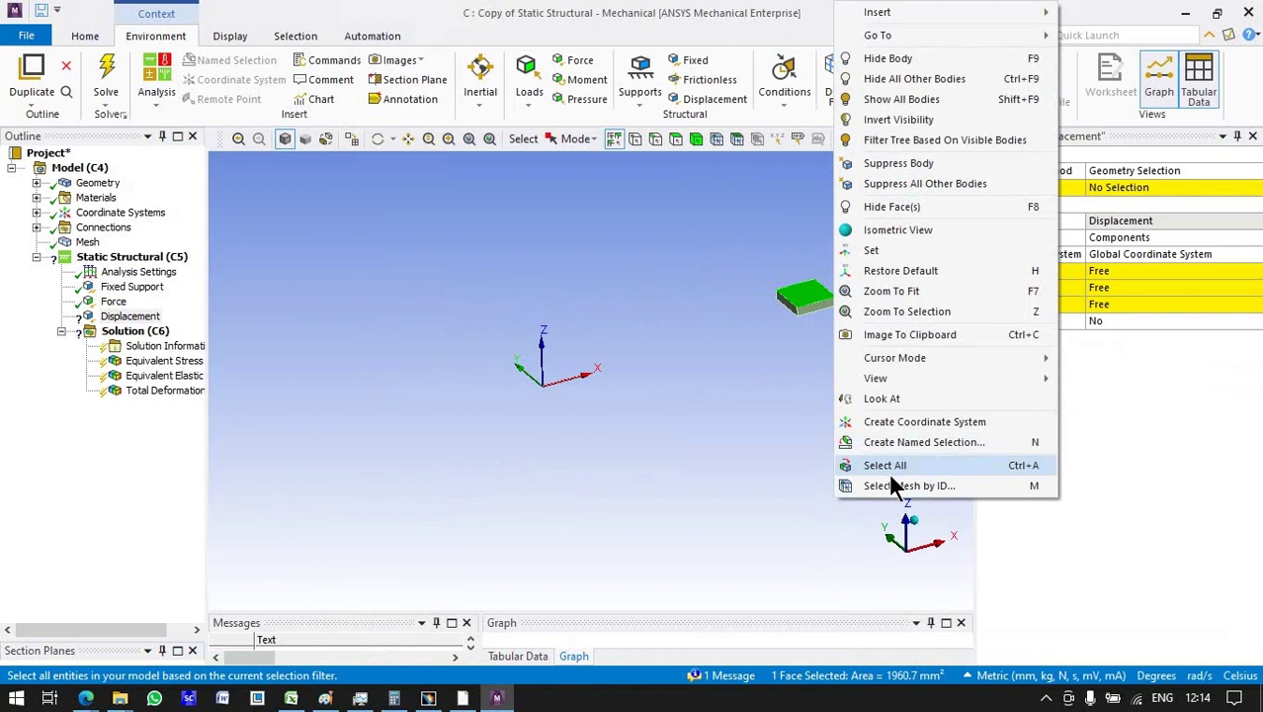
left_click(888, 467)
left_click(1108, 189)
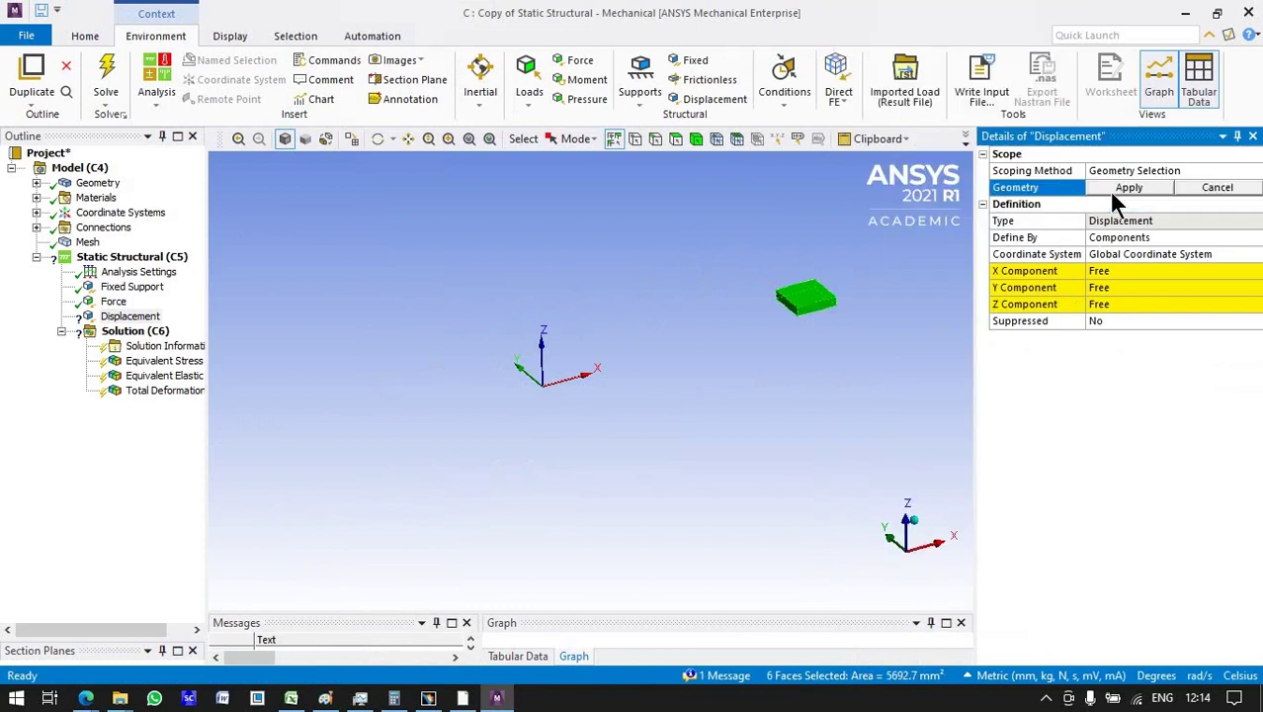
left_click(1112, 192)
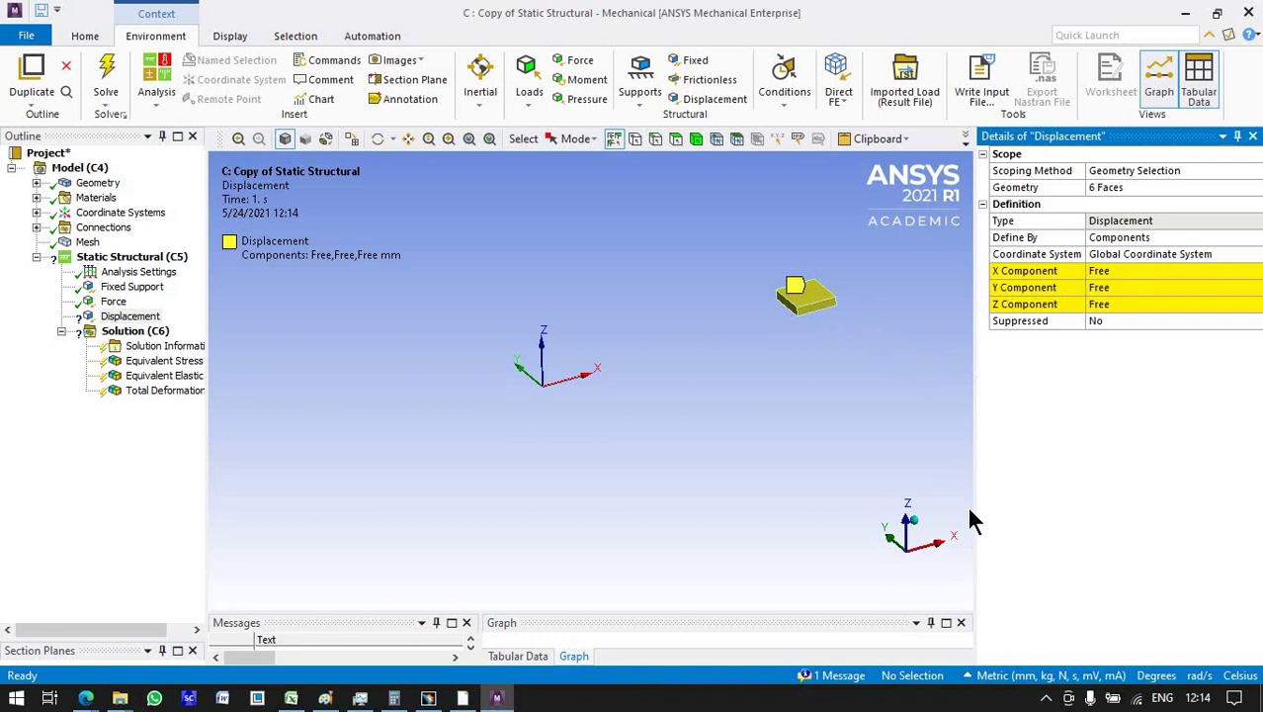
Step: Set the displacement's X, Y and Z components to 0 mm, then edit Analysis Settings' step count
left_click(1105, 271)
type("0")
key("Return")
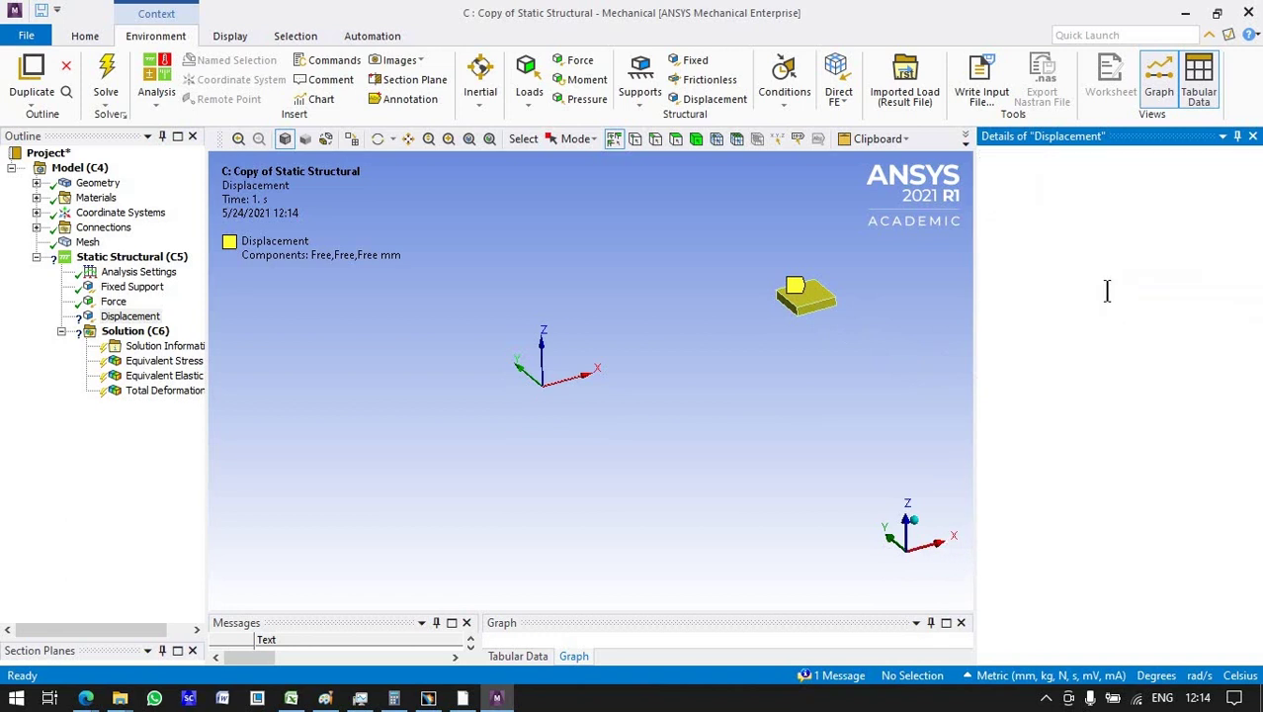
type("0")
key("Return")
type("0")
key("Return")
left_click(1104, 273)
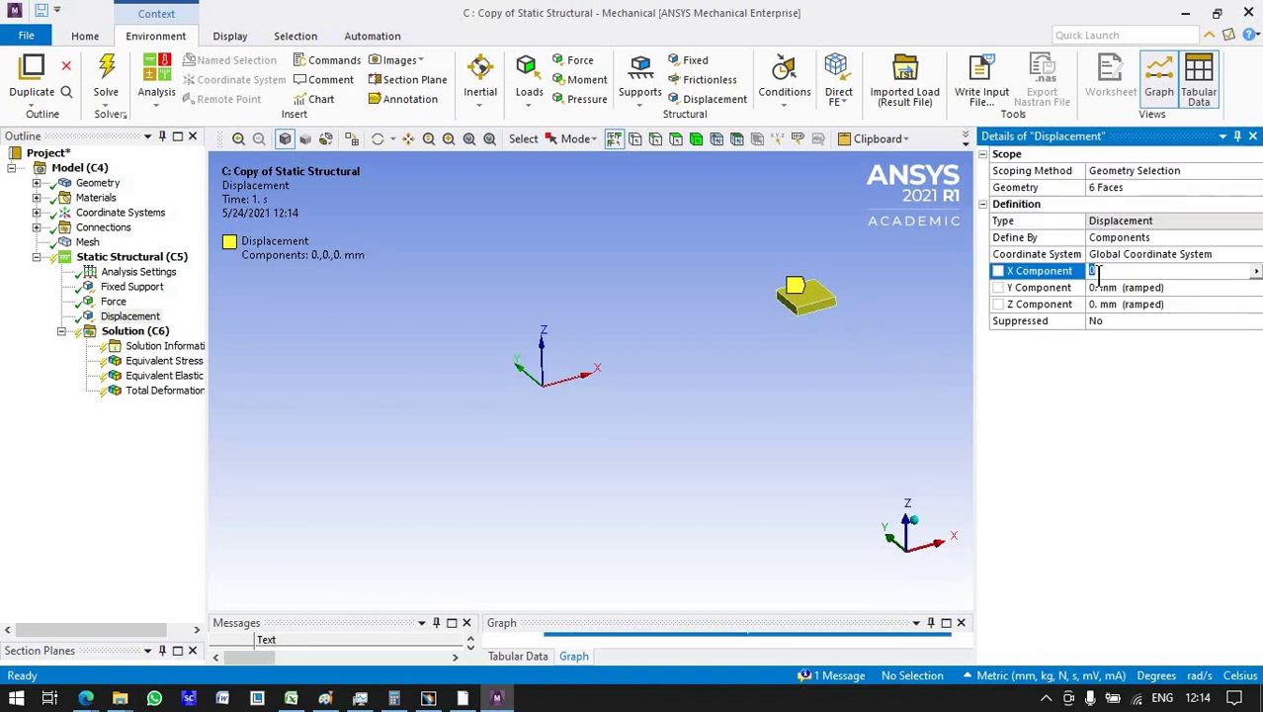
left_click(138, 271)
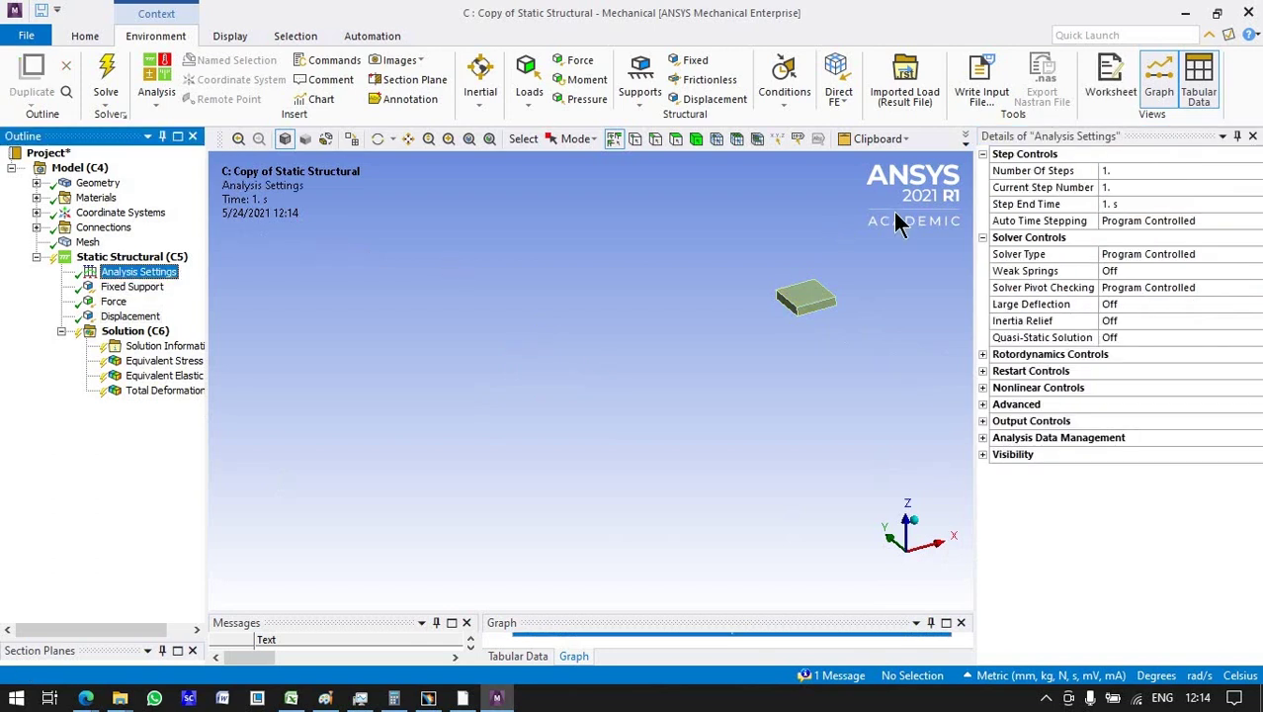
left_click(1117, 170)
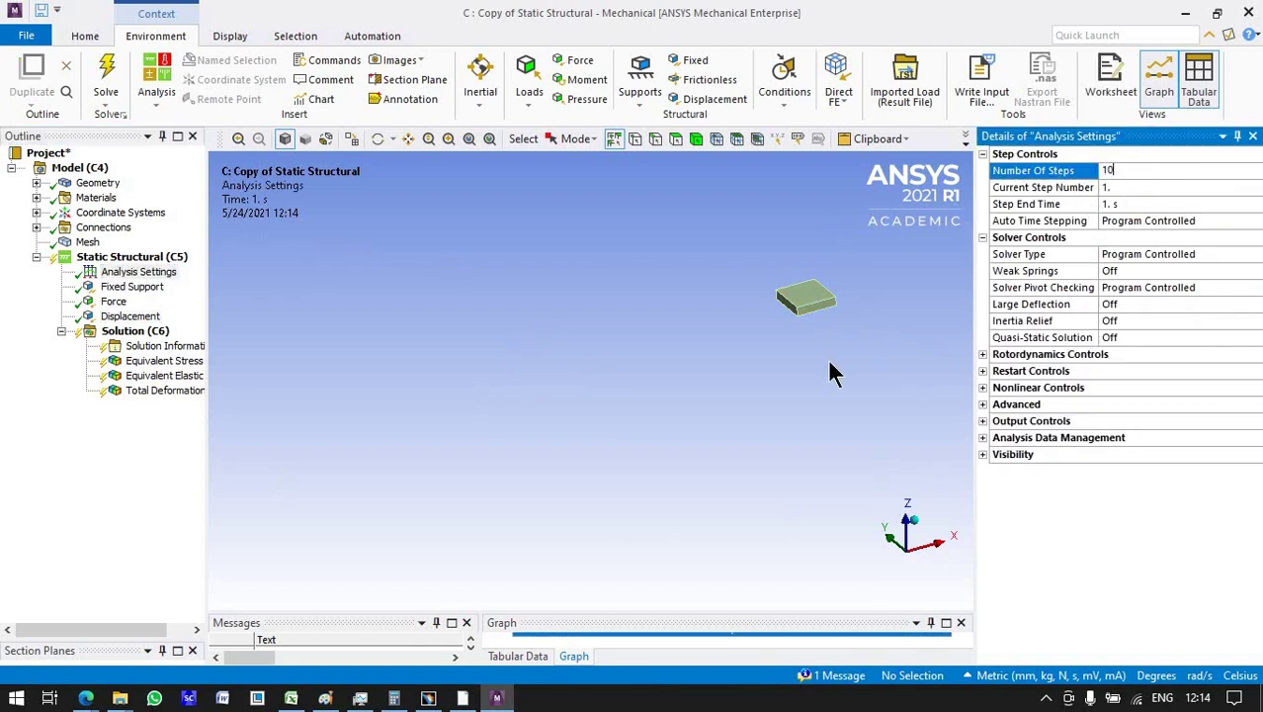
Step: Set Number Of Steps to 10 and switch the displacement's X component to tabular input
type("10")
key("Return")
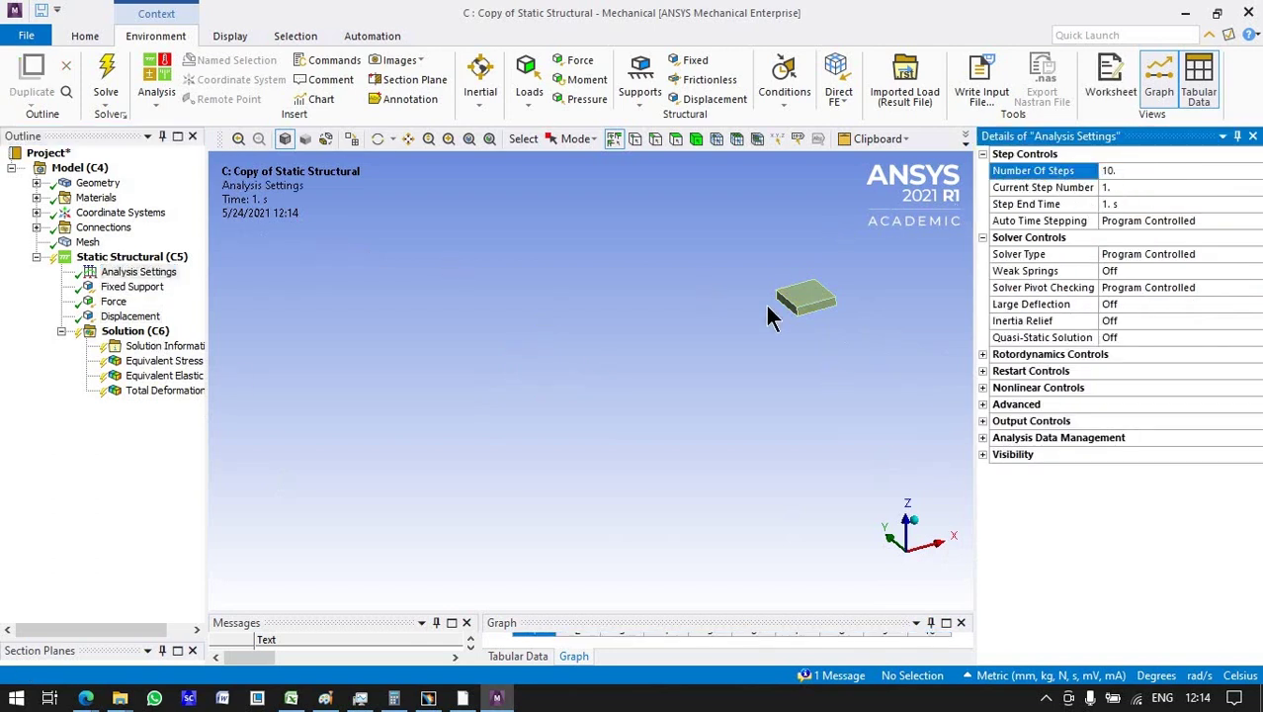
left_click(130, 315)
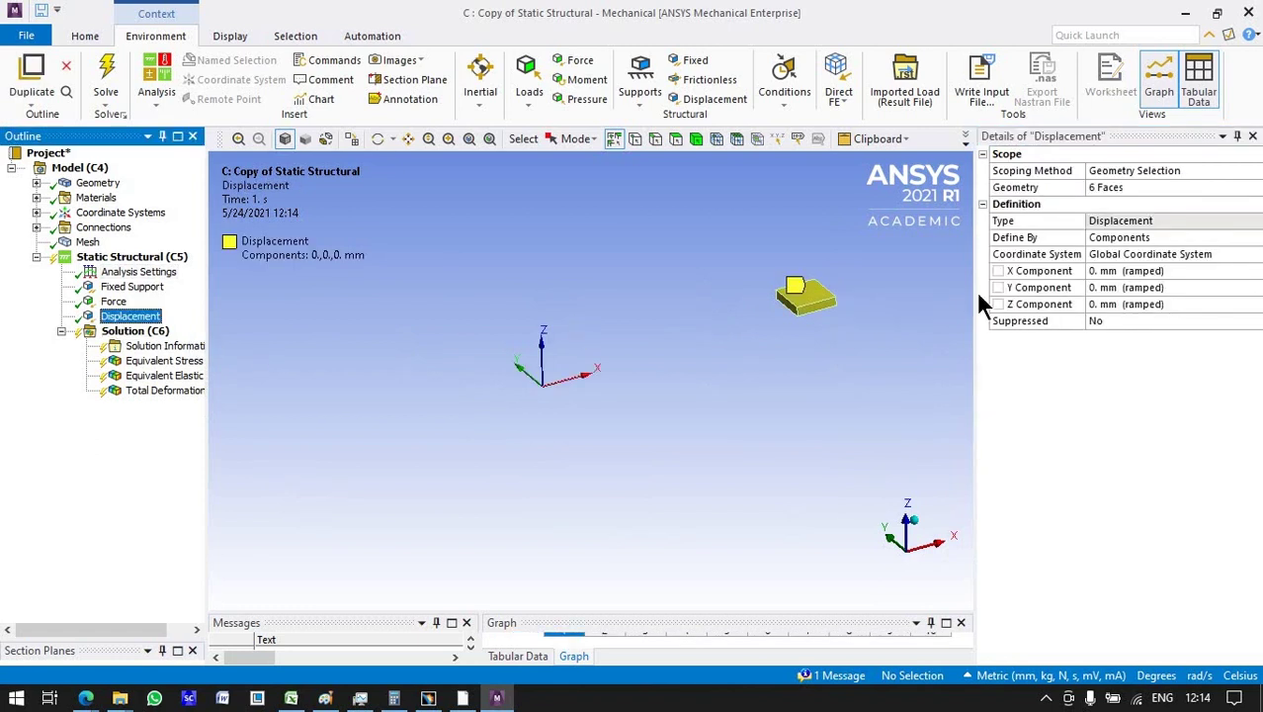
left_click(1132, 273)
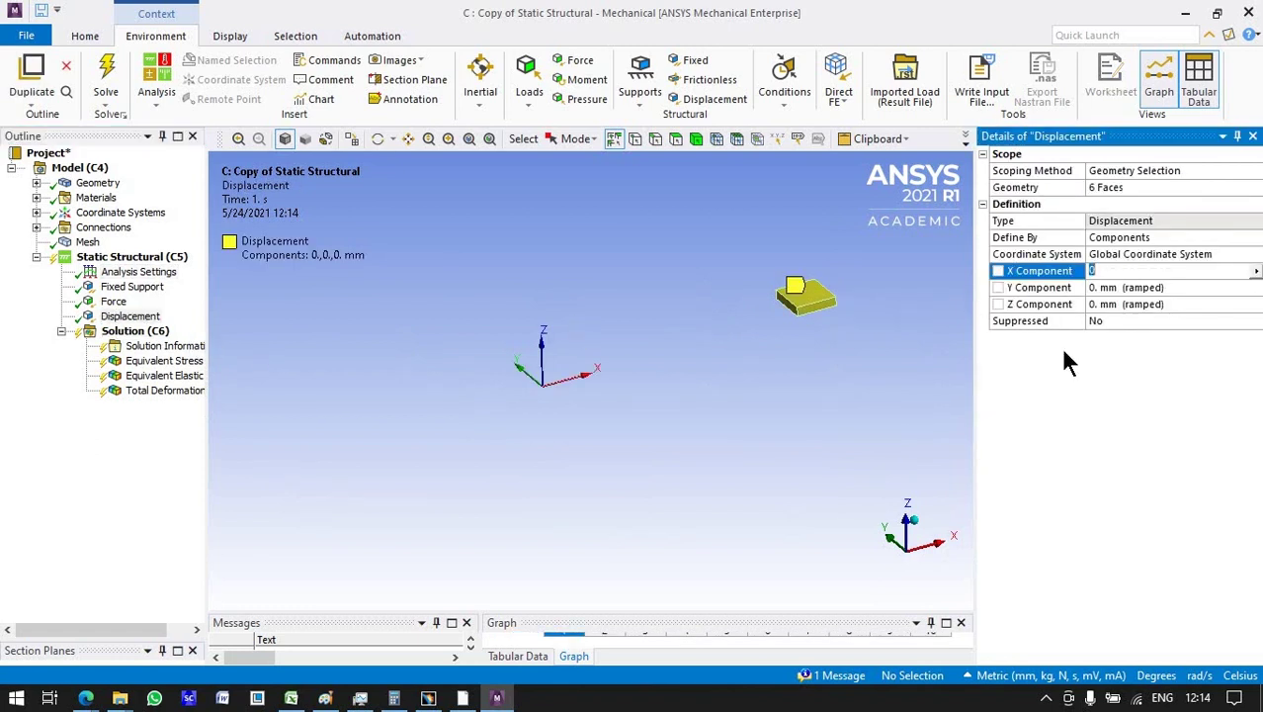
left_click(845, 605)
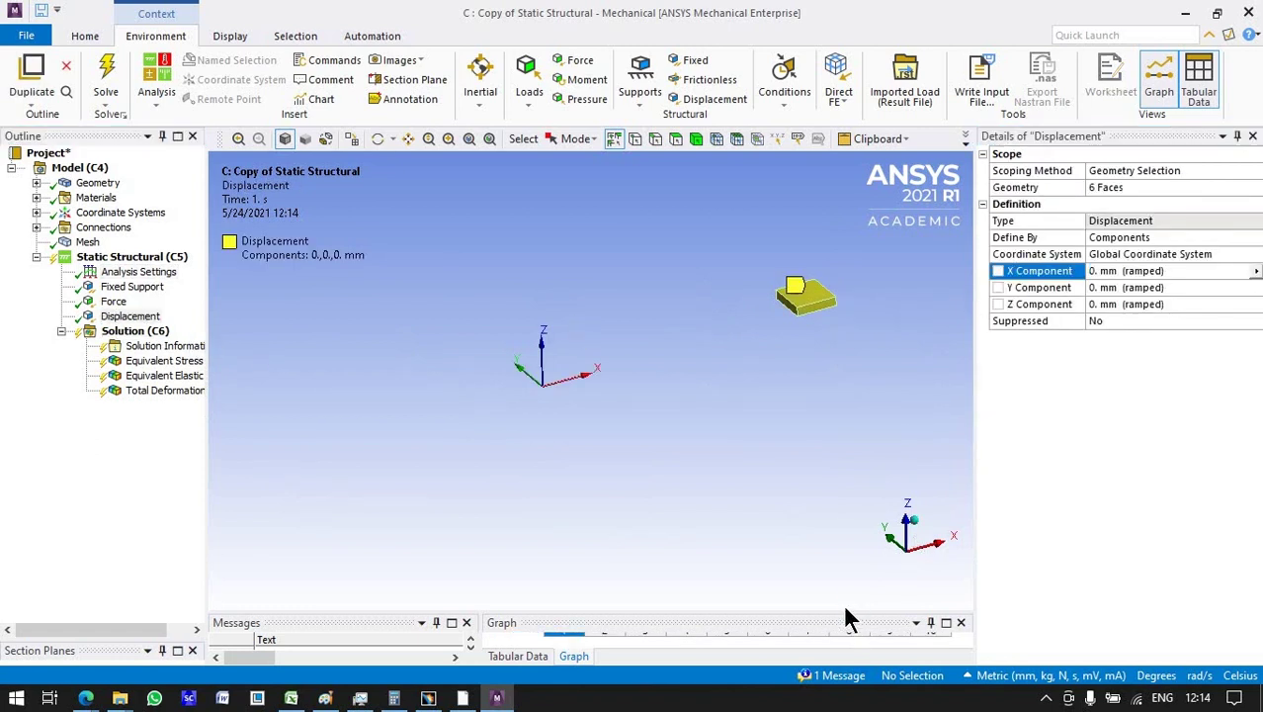
left_click_drag(842, 612, 838, 377)
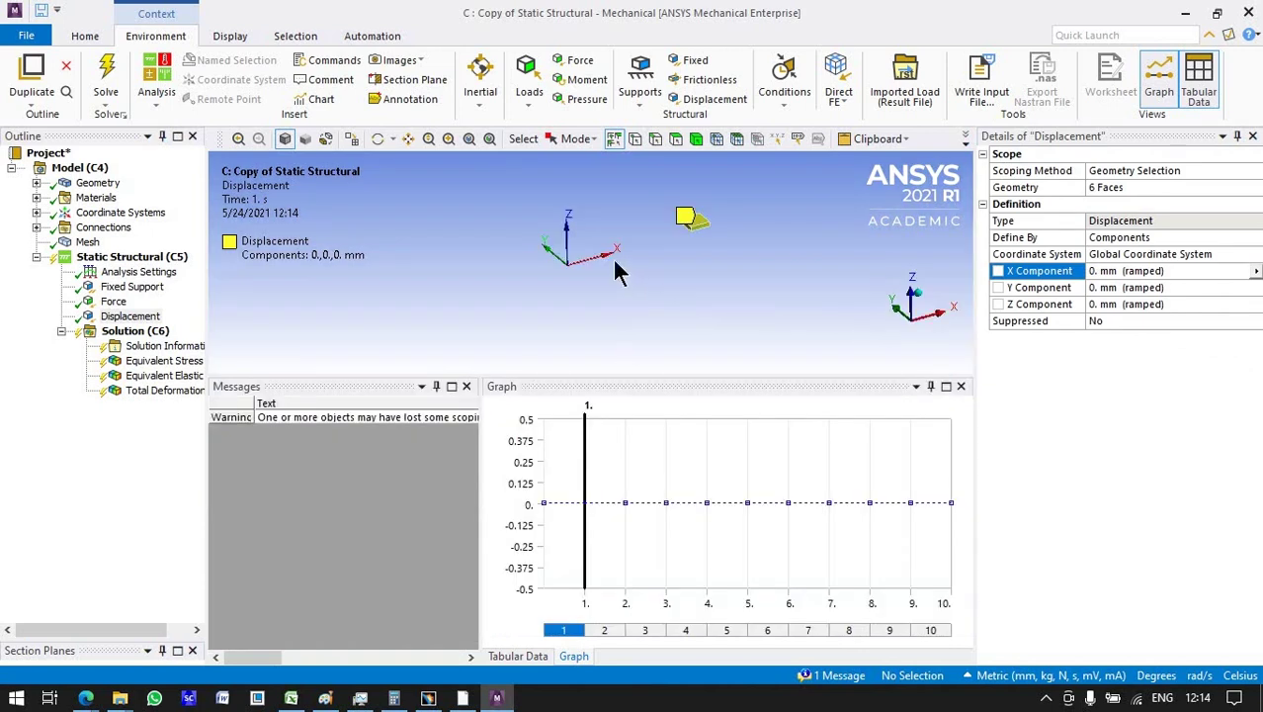
Step: Ramp the X displacement in Tabular Data from -10 mm at step 1 to -100 mm at step 10
left_click(538, 657)
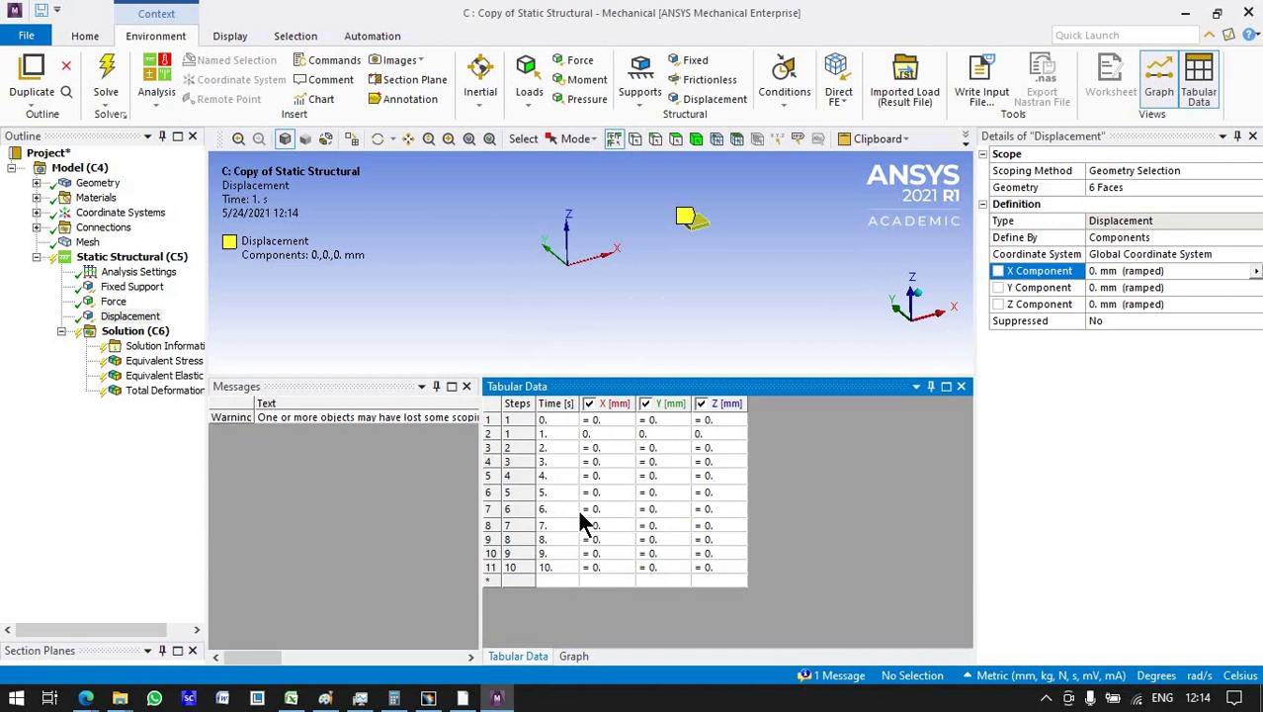
left_click(600, 438)
type("-1")
left_click(602, 566)
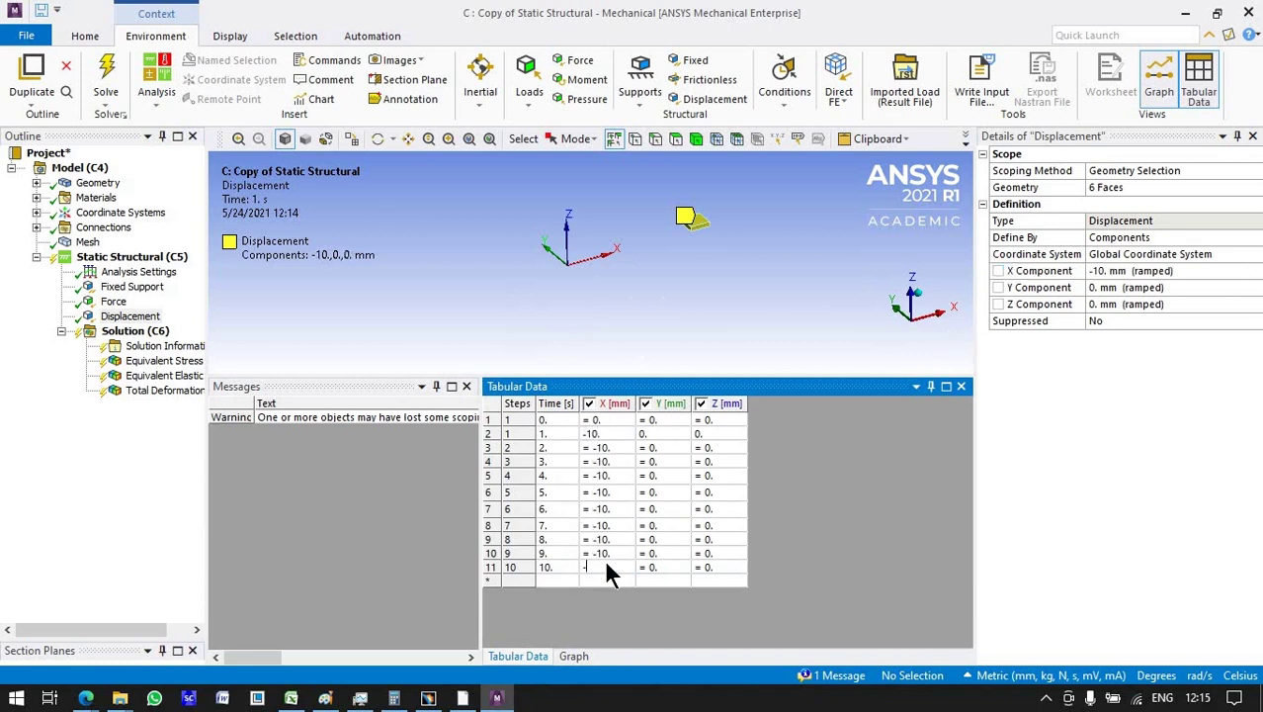
type("-100")
key("Tab")
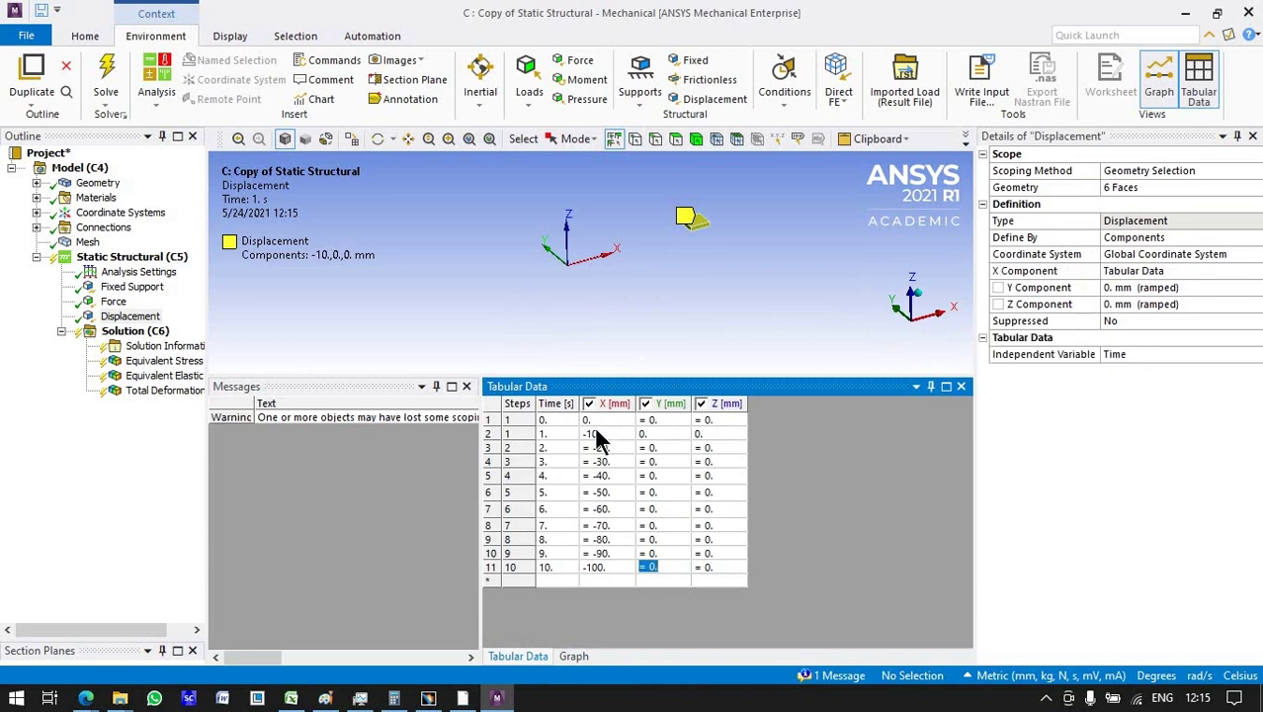
left_click_drag(615, 378, 615, 602)
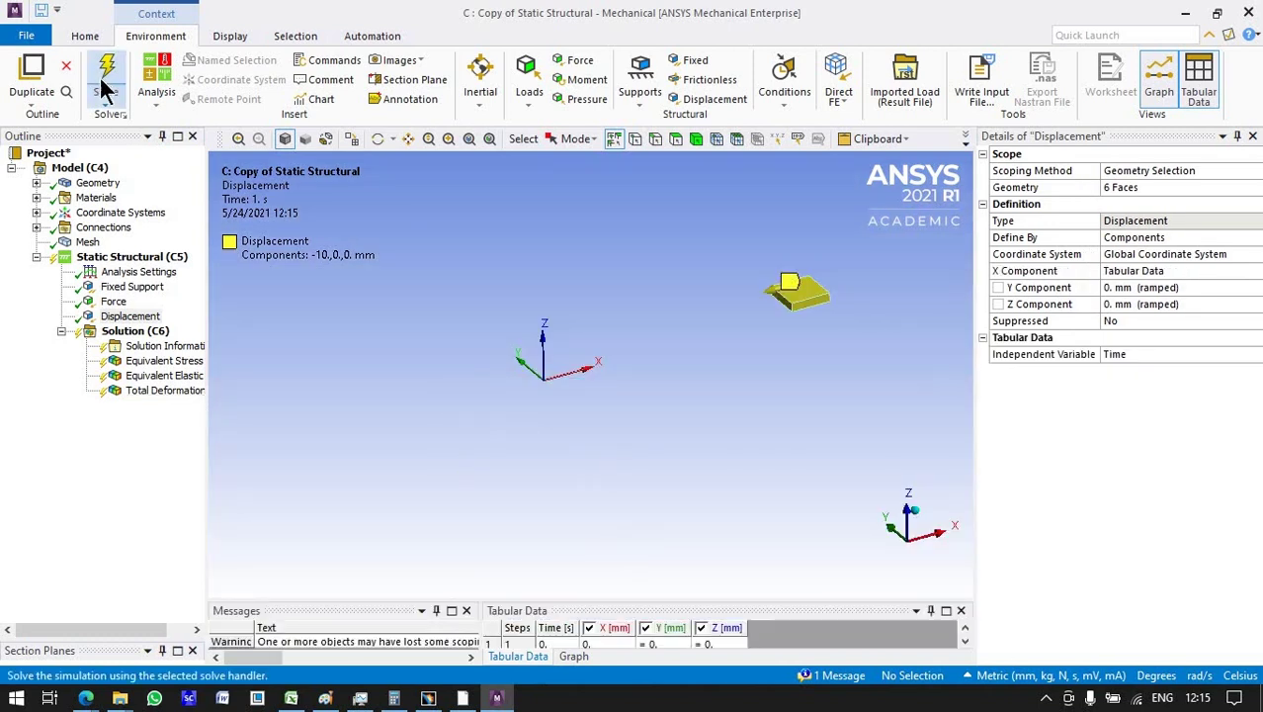
Step: Show all the hidden conveyor bodies again in the graphics view
right_click(293, 355)
left_click(360, 388)
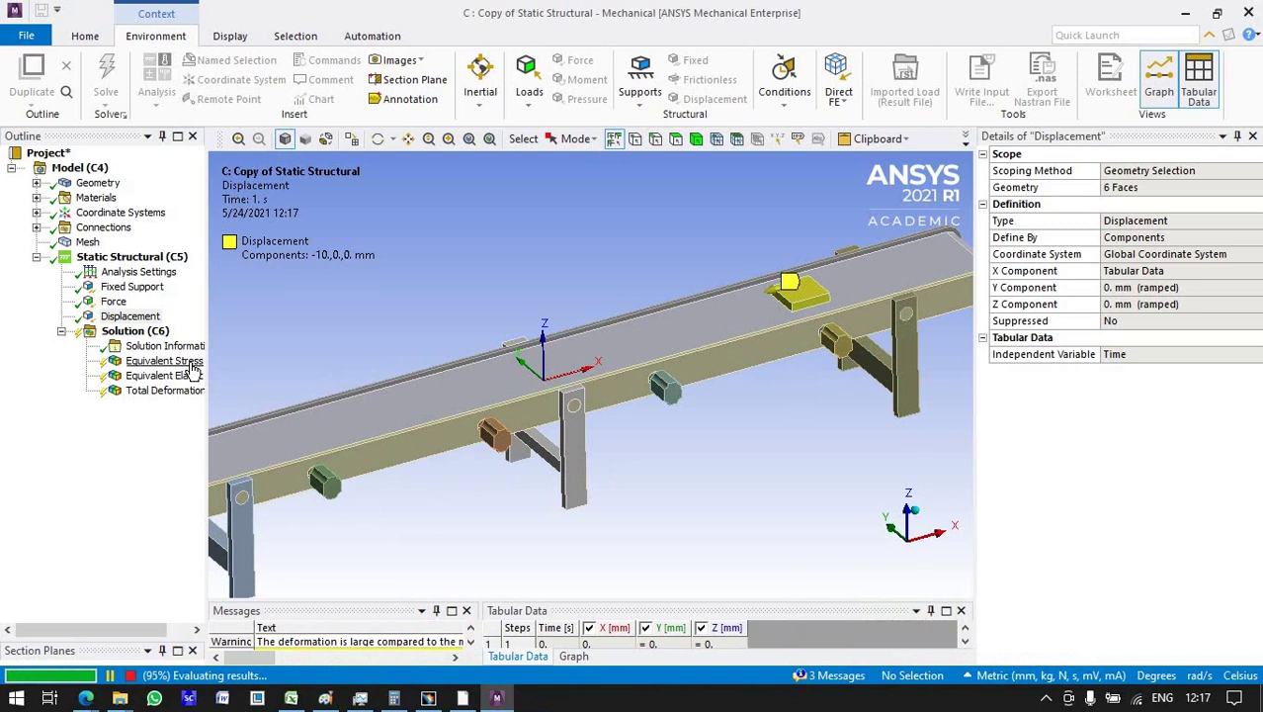
Step: Display the Equivalent Stress result with its time graph and play its animation
left_click(188, 362)
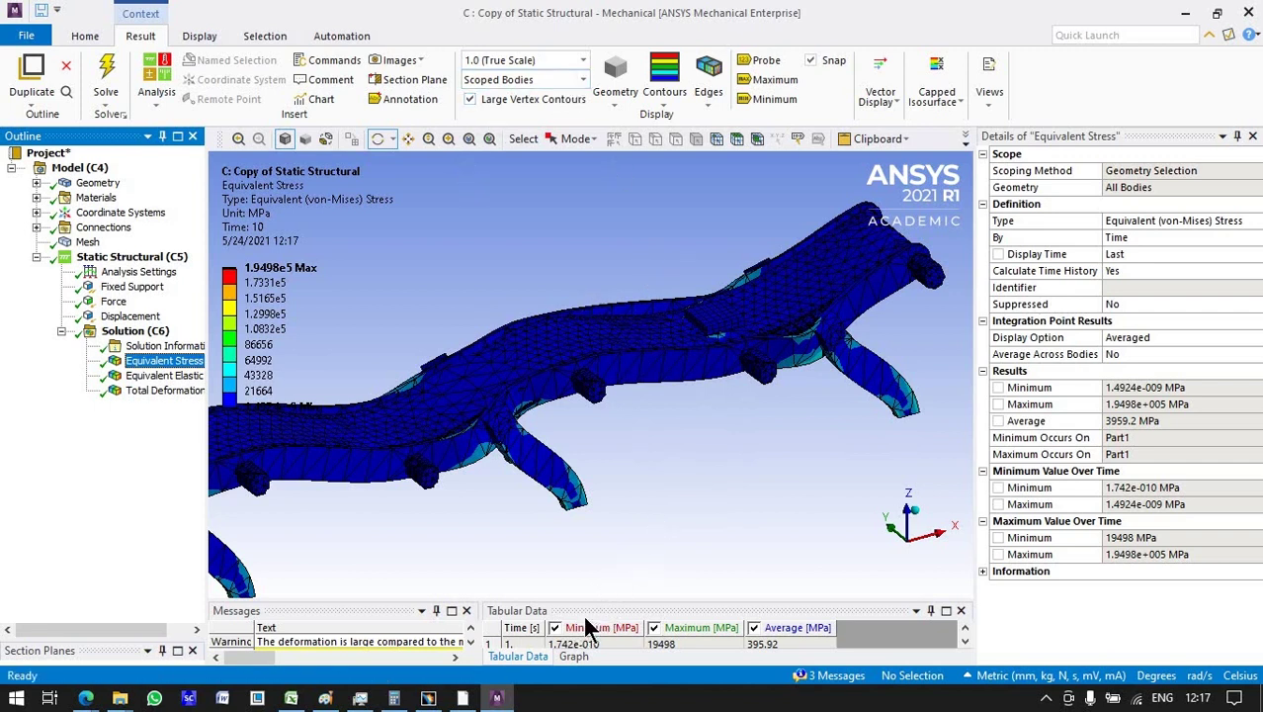
left_click(576, 657)
left_click(593, 632)
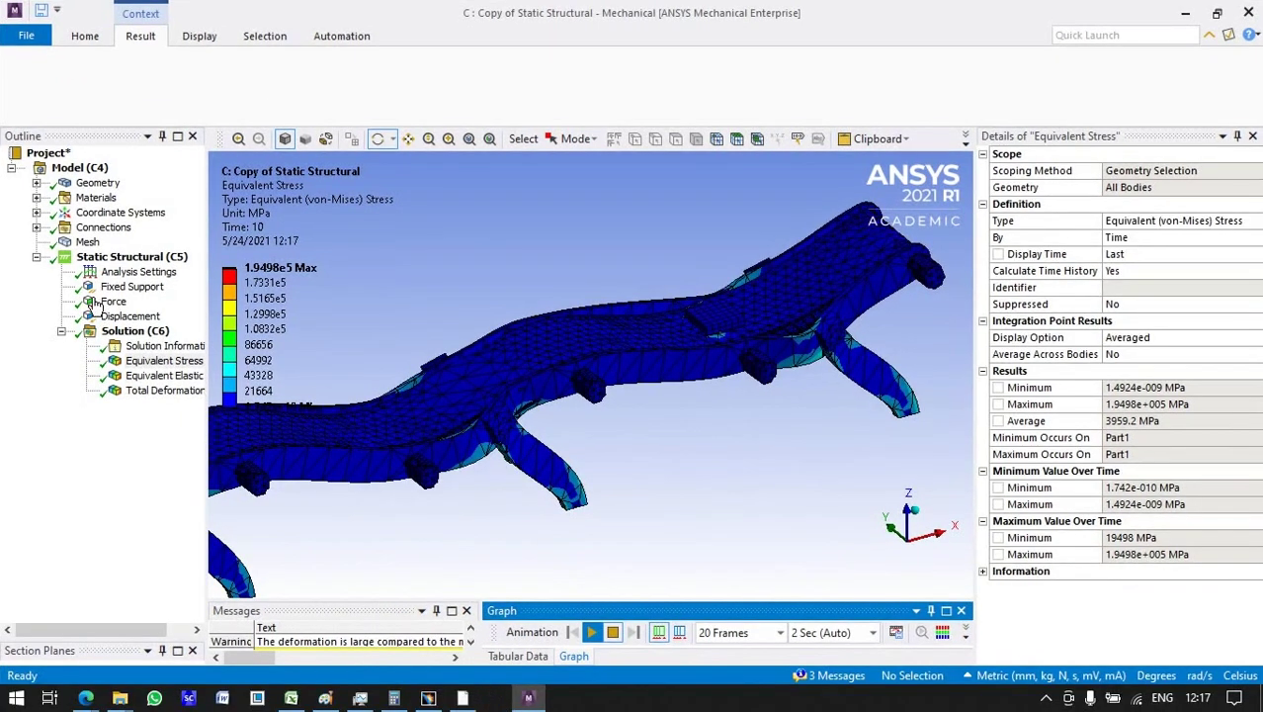
Step: Expand Connections > Contacts and step through the contact regions to Contact Region 33
left_click(39, 225)
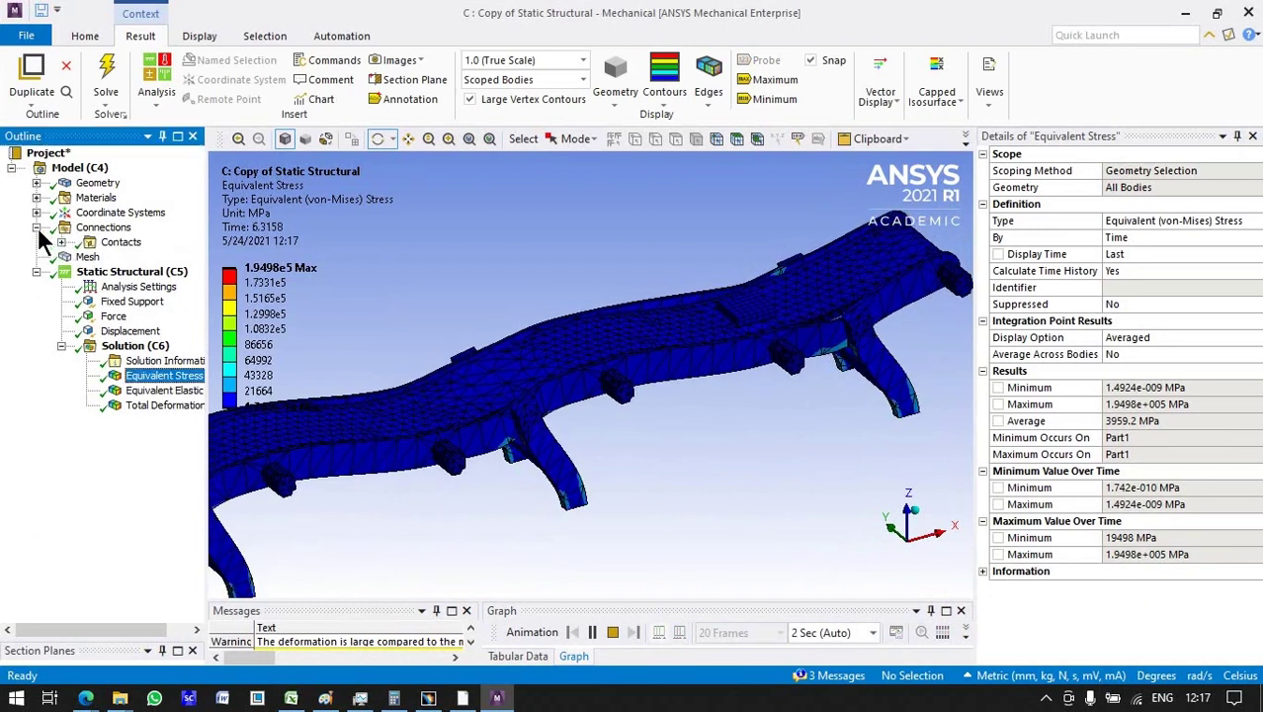
double_click(112, 242)
left_click(153, 169)
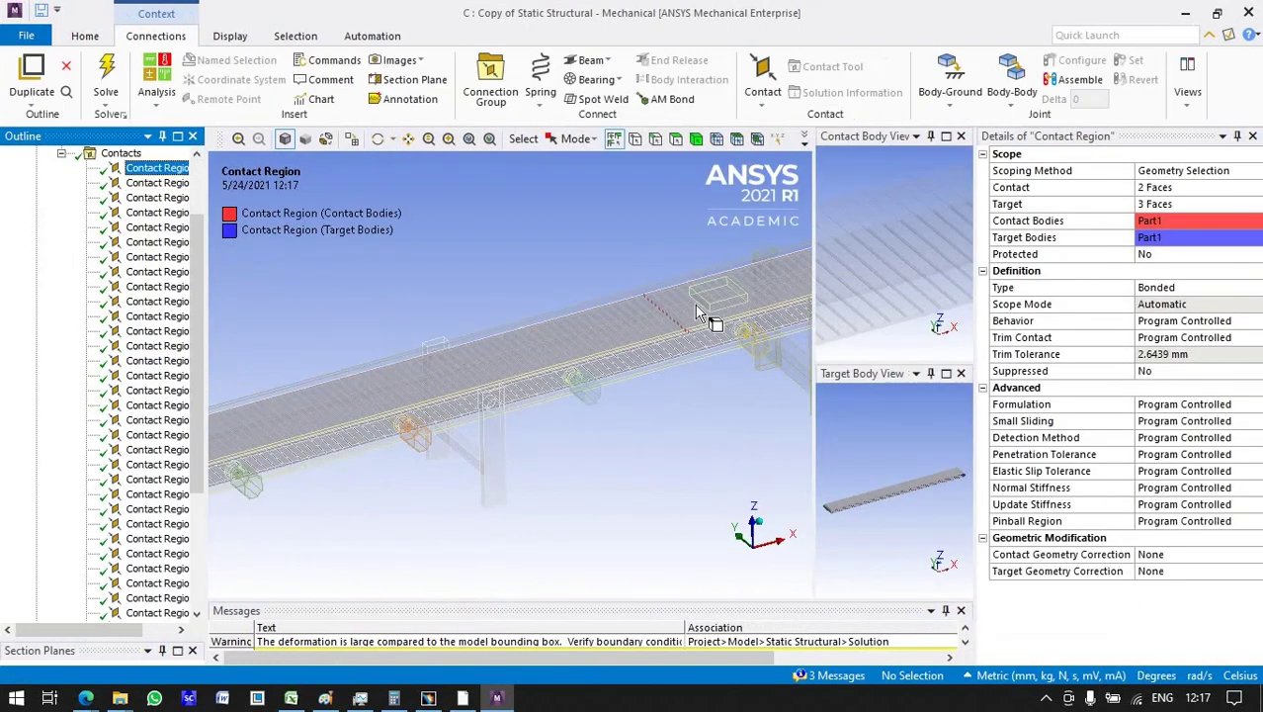
key("Down")
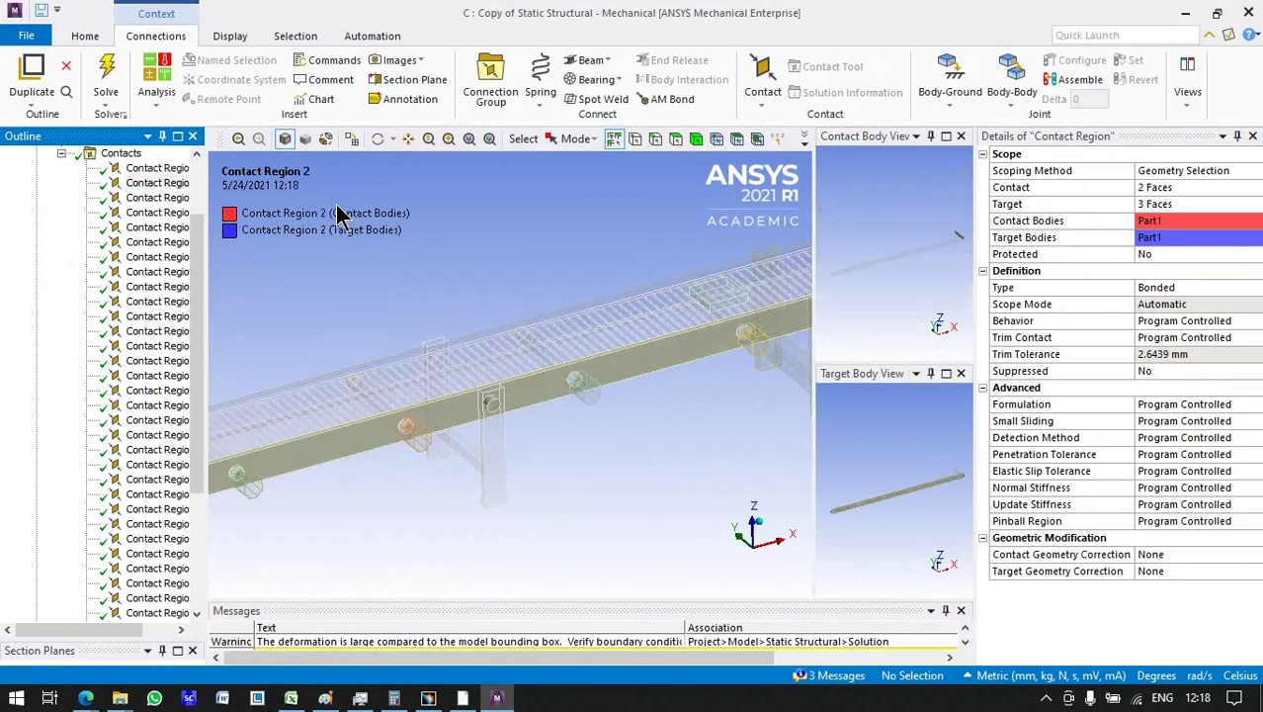
key("Down")
key("Down")
key("Down")
key("Down")
key("Down")
key("Down")
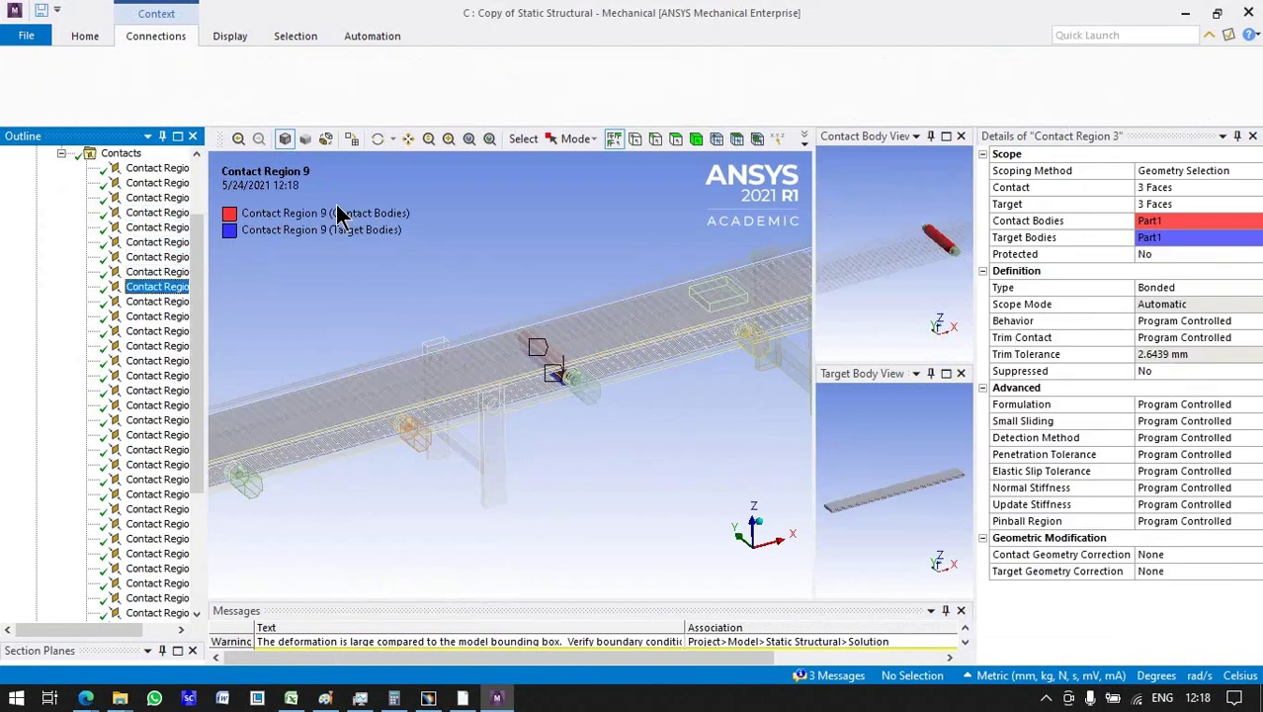
key("Down")
key("Down")
key("Down")
key("Down")
key("Down")
key("Down")
key("Down")
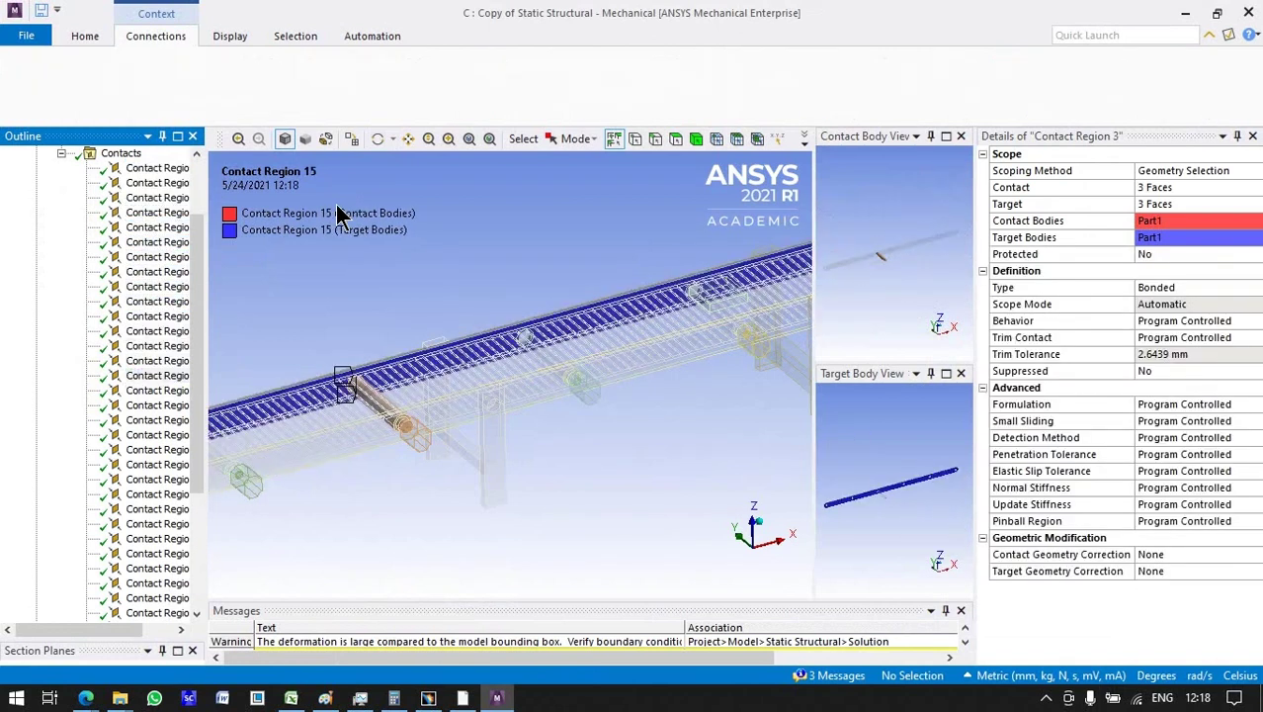
key("Down")
key("Down")
key("Down")
key("Down")
key("Down")
key("Down")
key("Down")
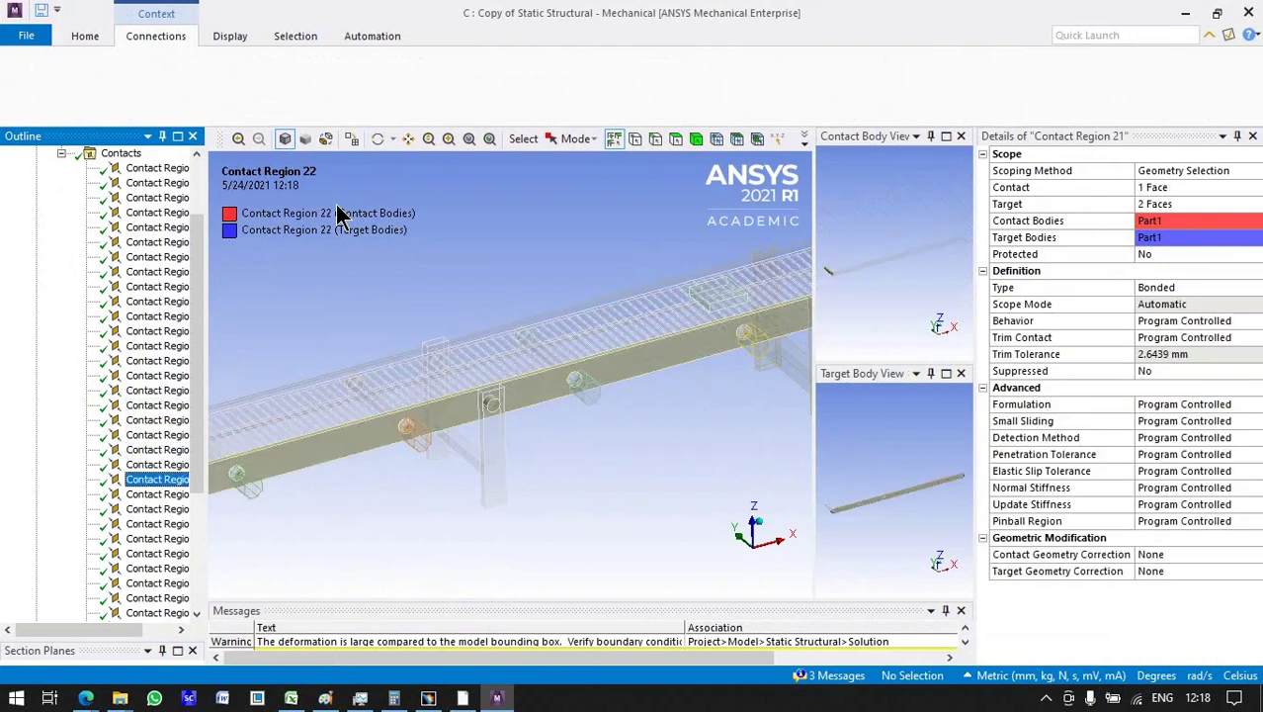
key("Down")
key("Down")
key("Down")
key("Down")
key("Down")
key("Down")
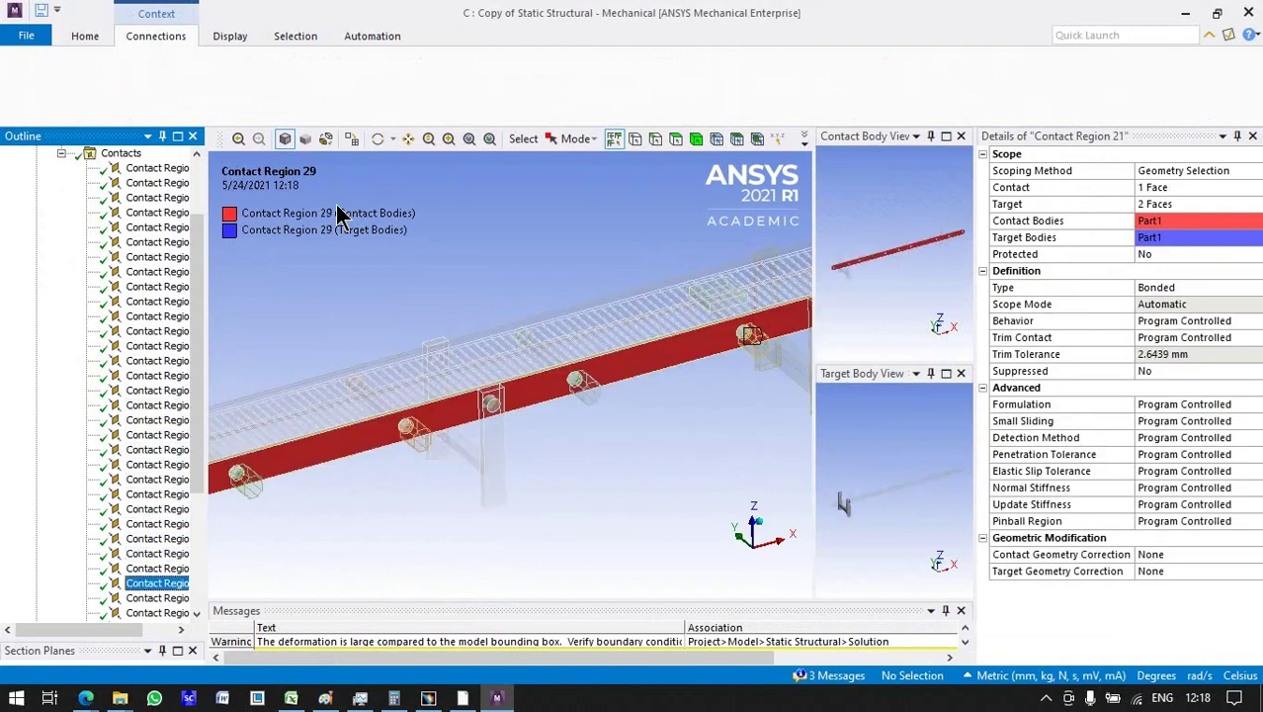
key("Down")
key("Down")
key("Down")
key("Down")
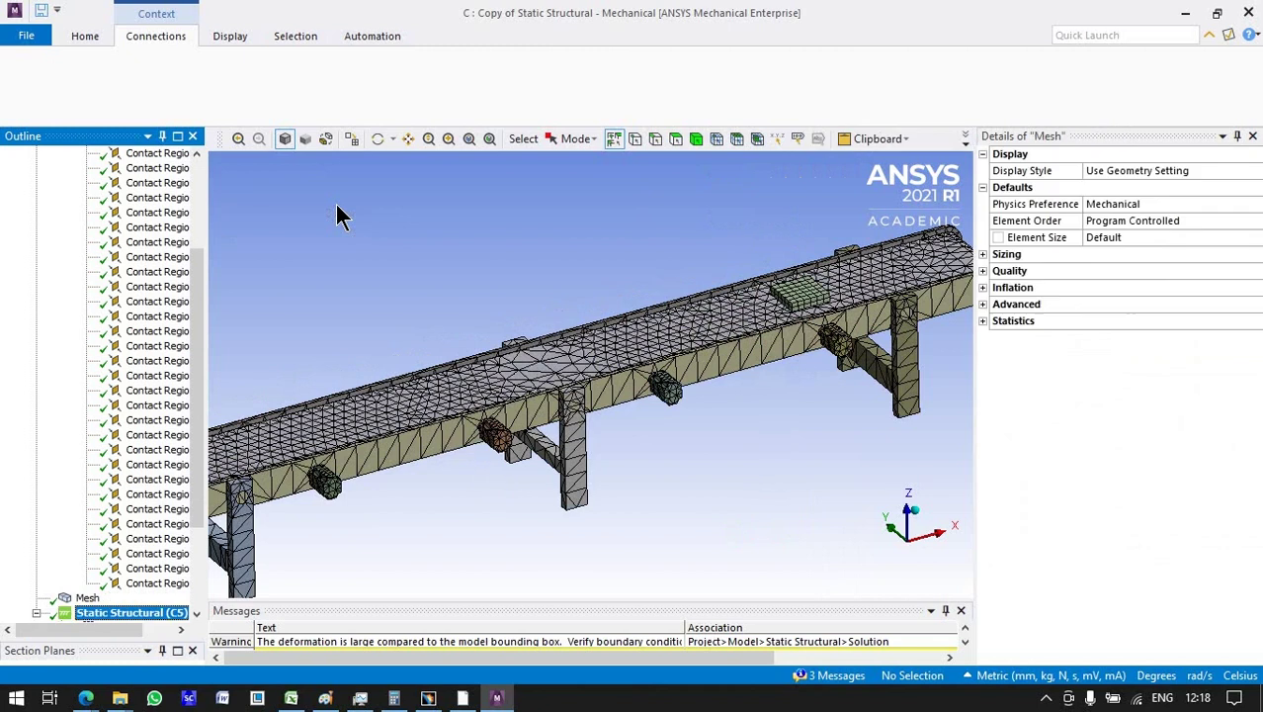
key("Down")
key("Down")
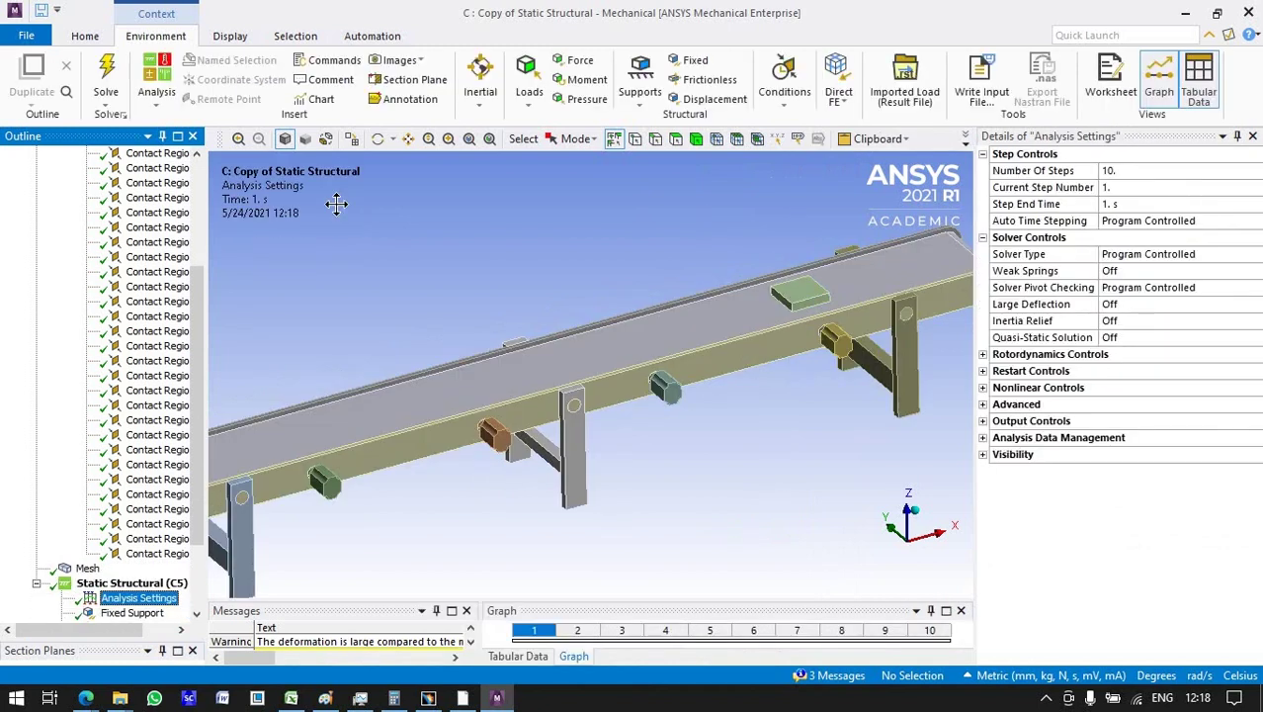
key("Up")
key("Up")
key("Up")
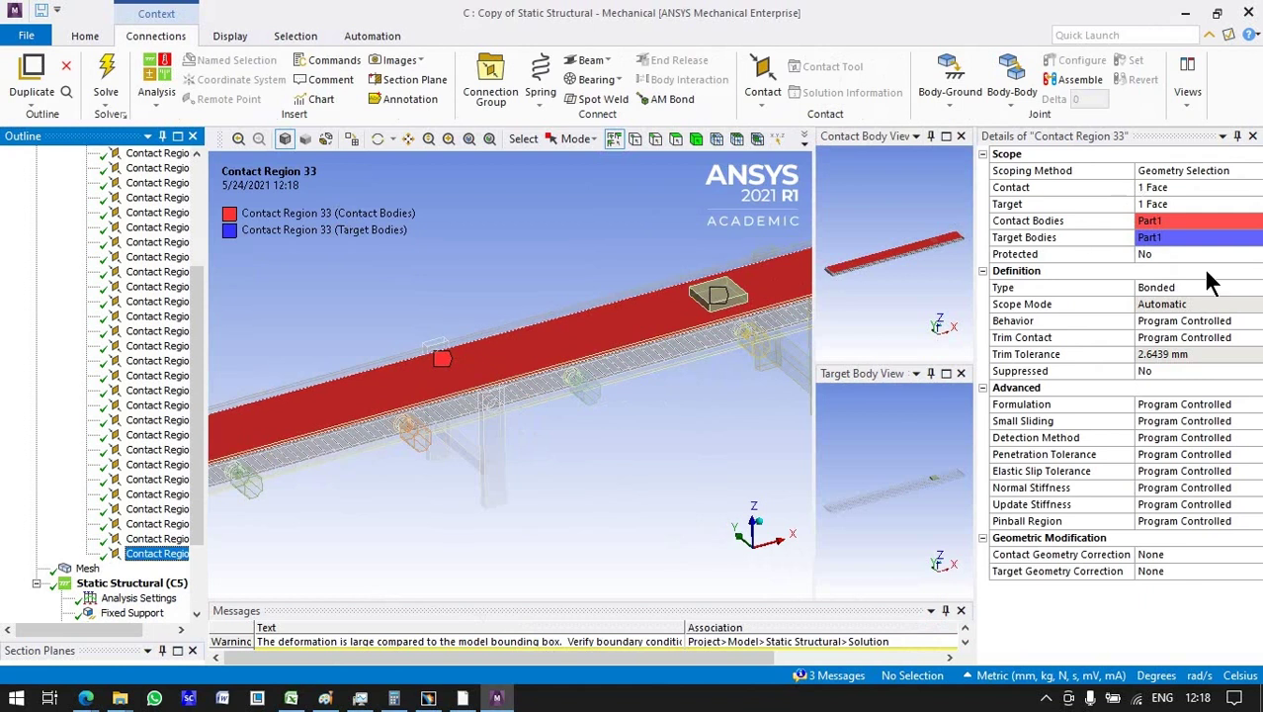
Step: Change Contact Region 33's type from Bonded to Frictionless
left_click(1256, 286)
left_click(1256, 286)
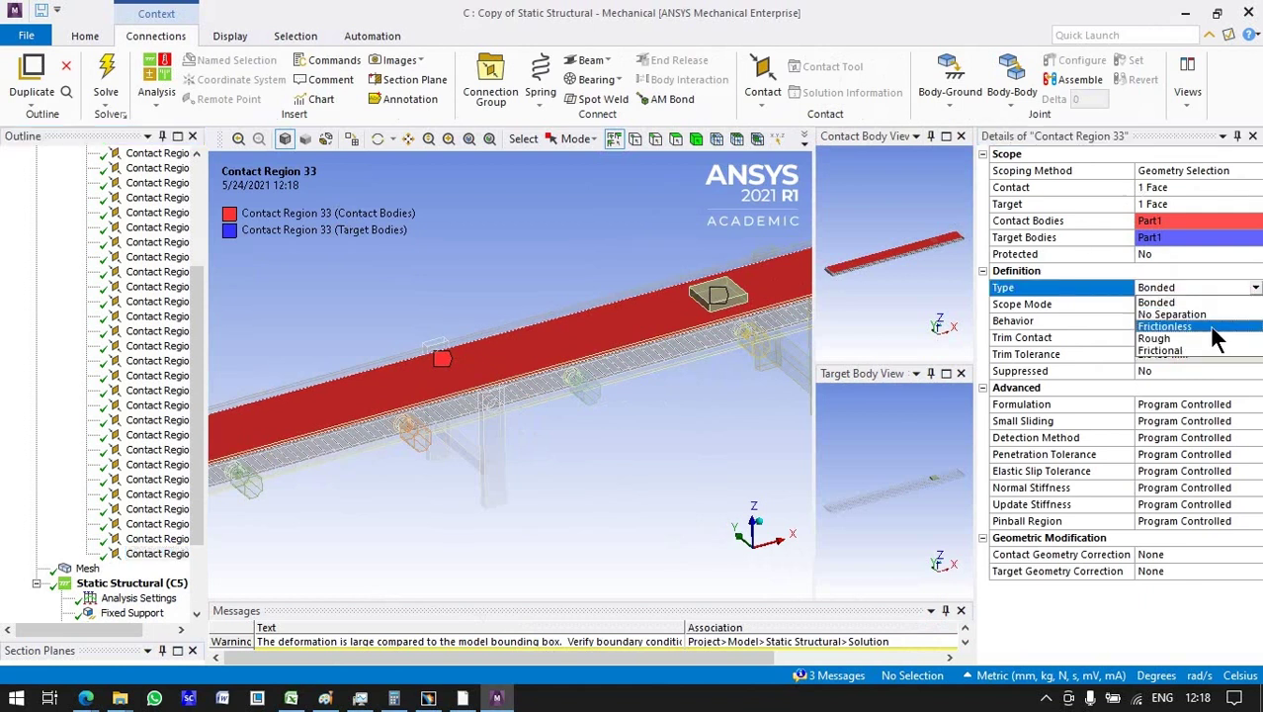
left_click(1214, 321)
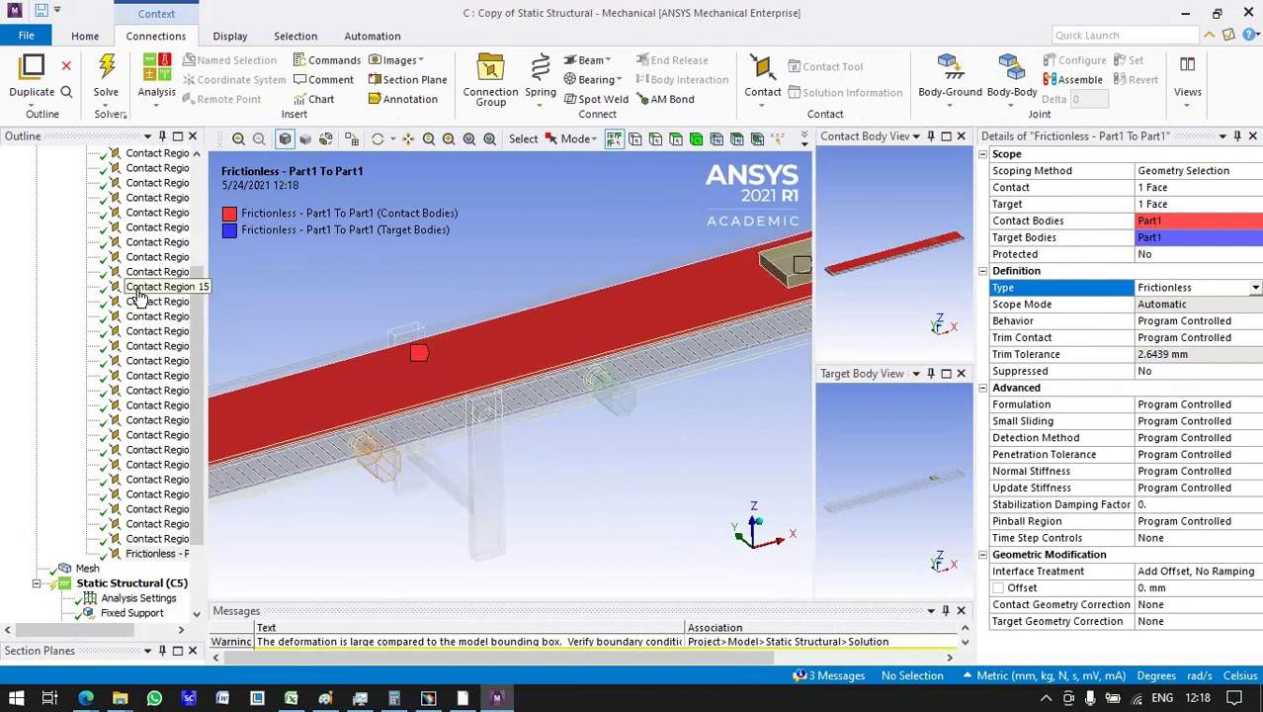
scroll(143, 297, "up", 5)
Step: Collapse the Connections branch and re-solve the frictionless-contact model
left_click(36, 228)
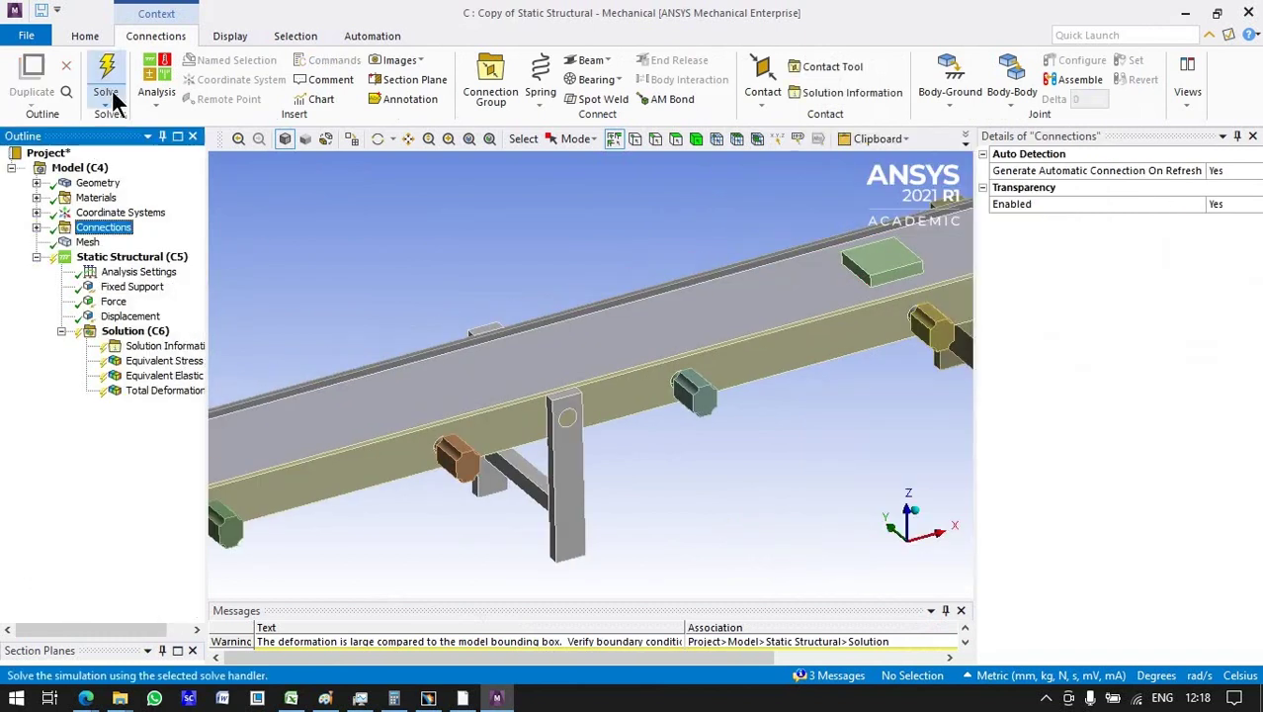
left_click(109, 69)
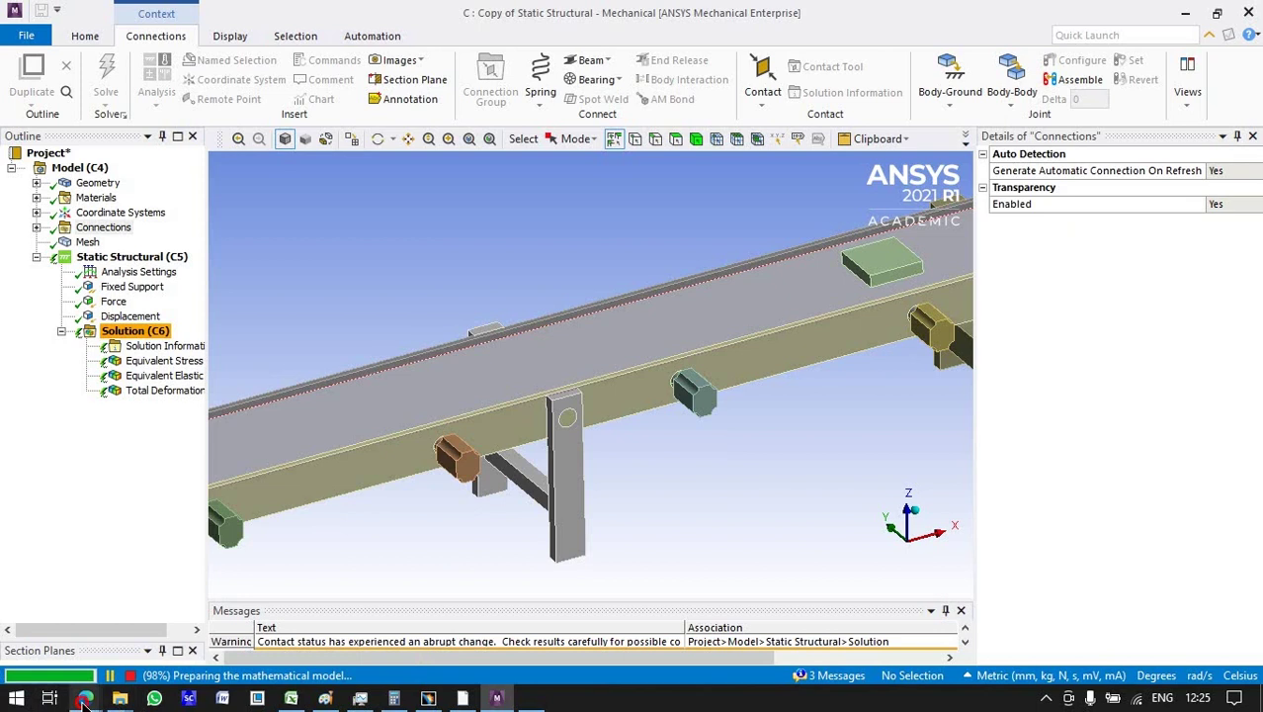
Step: Show the new Equivalent Stress, animate it, and set Edges to No WireFrame
left_click(164, 361)
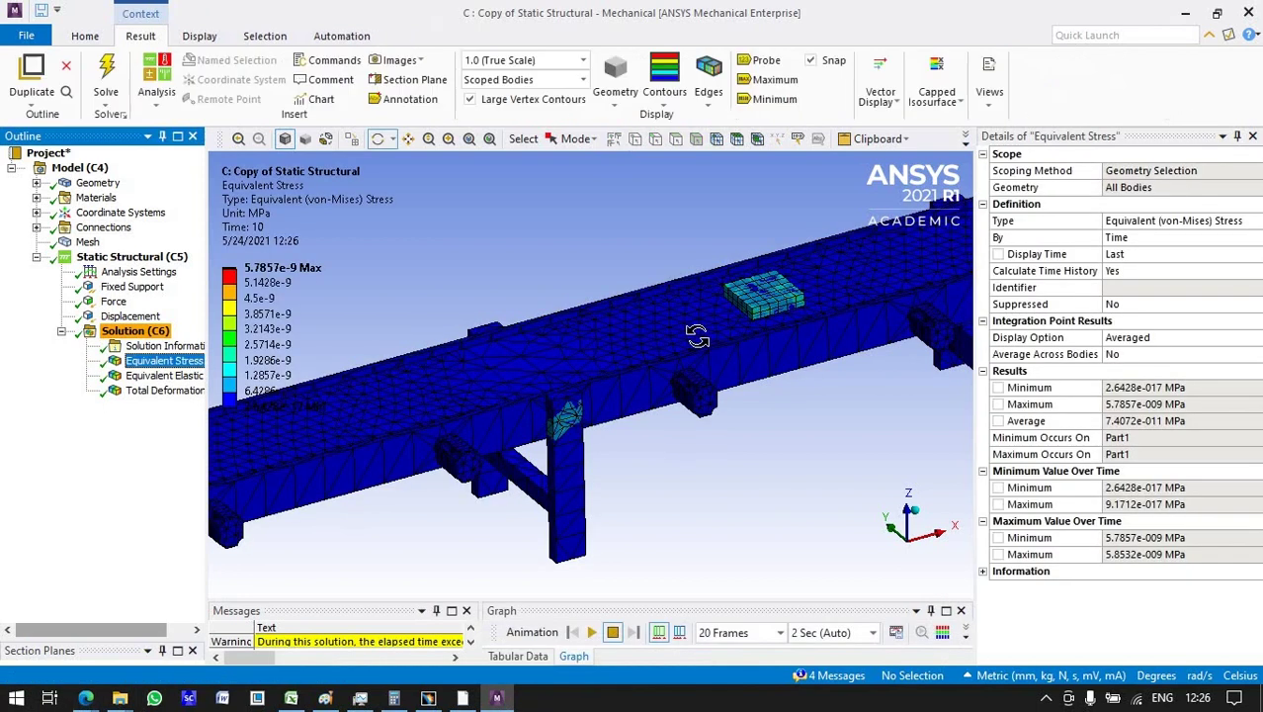
left_click_drag(697, 336, 672, 351)
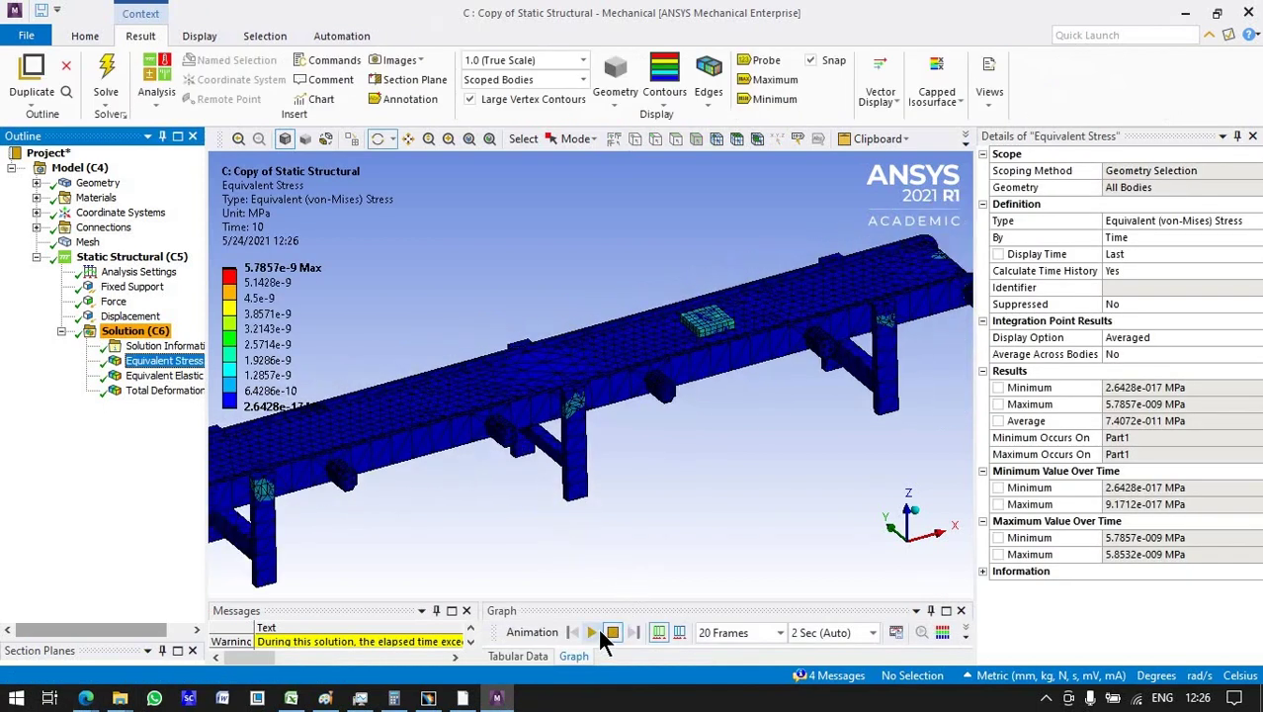
left_click(593, 631)
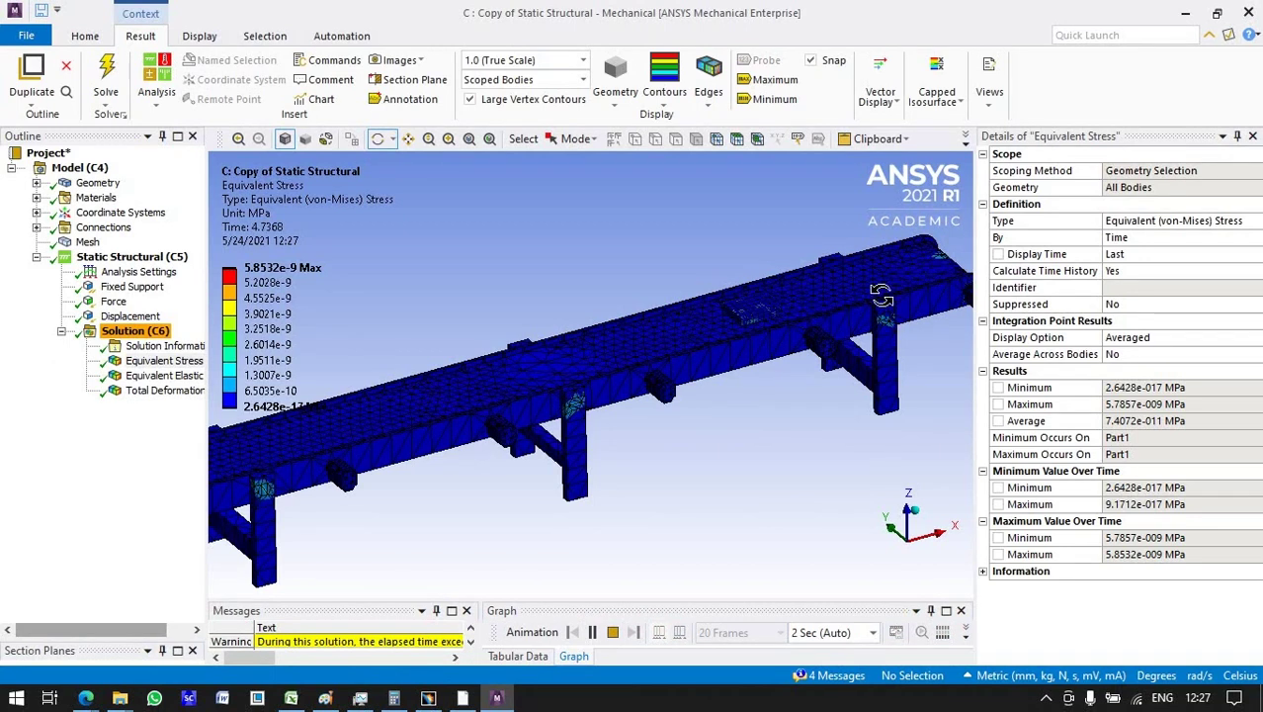
left_click(708, 95)
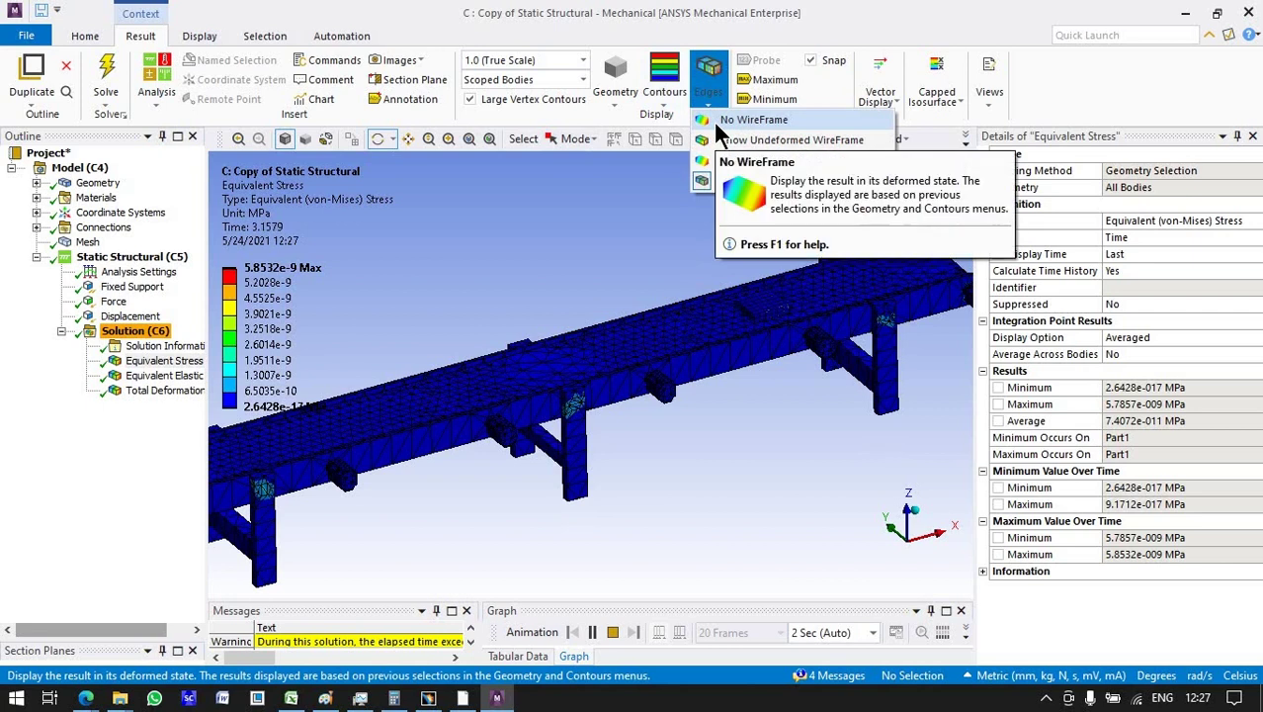
left_click(716, 123)
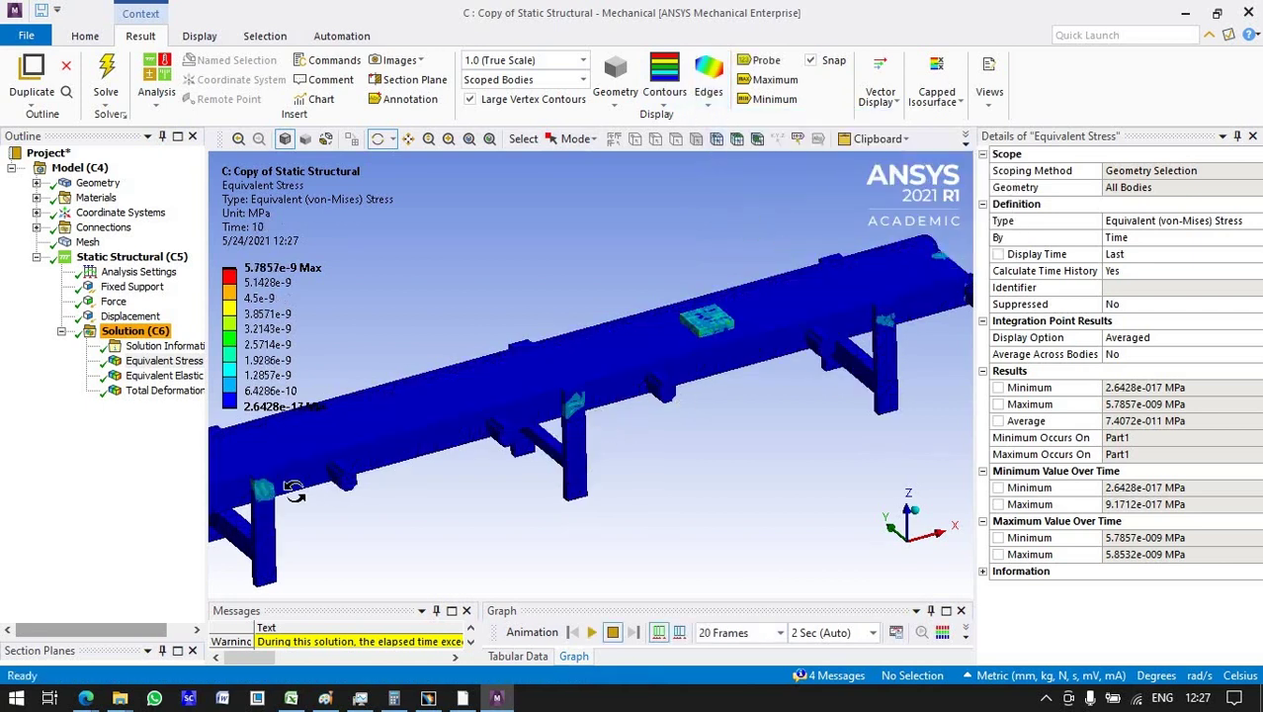
Step: View Equivalent Elastic Strain, animate Total Deformation, then return to Equivalent Stress
left_click(168, 376)
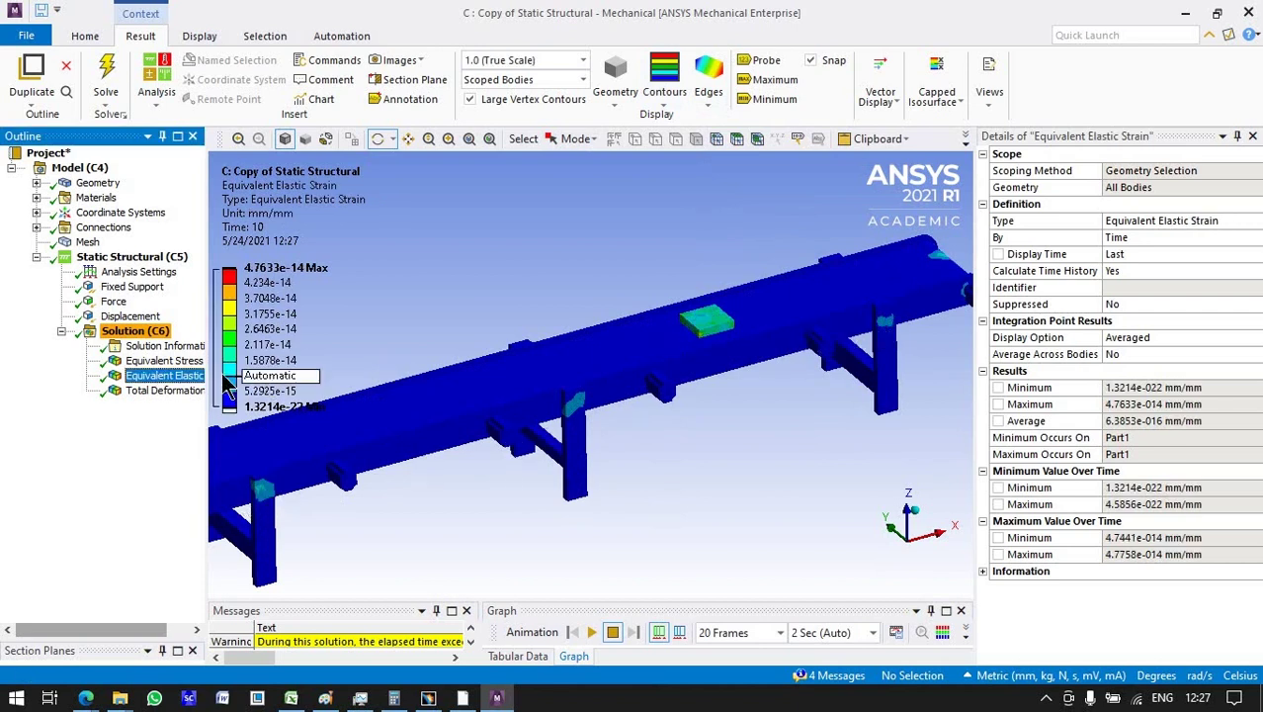
left_click(164, 391)
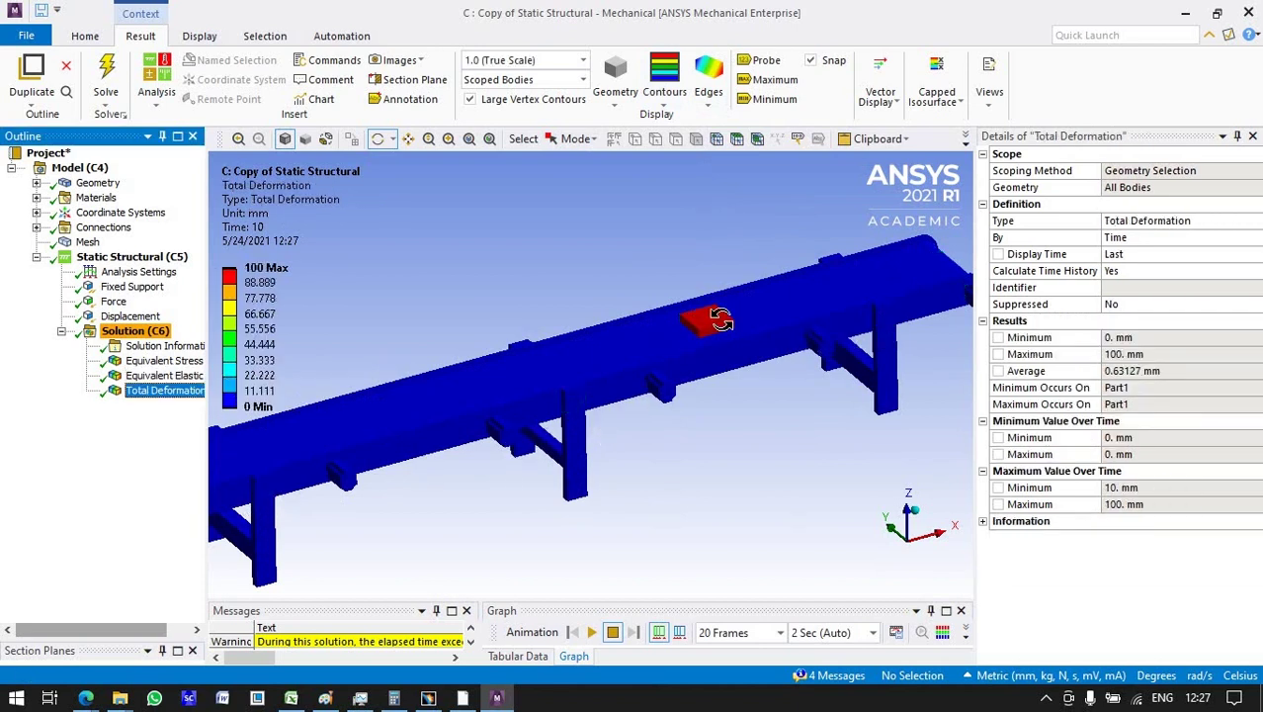
left_click(592, 632)
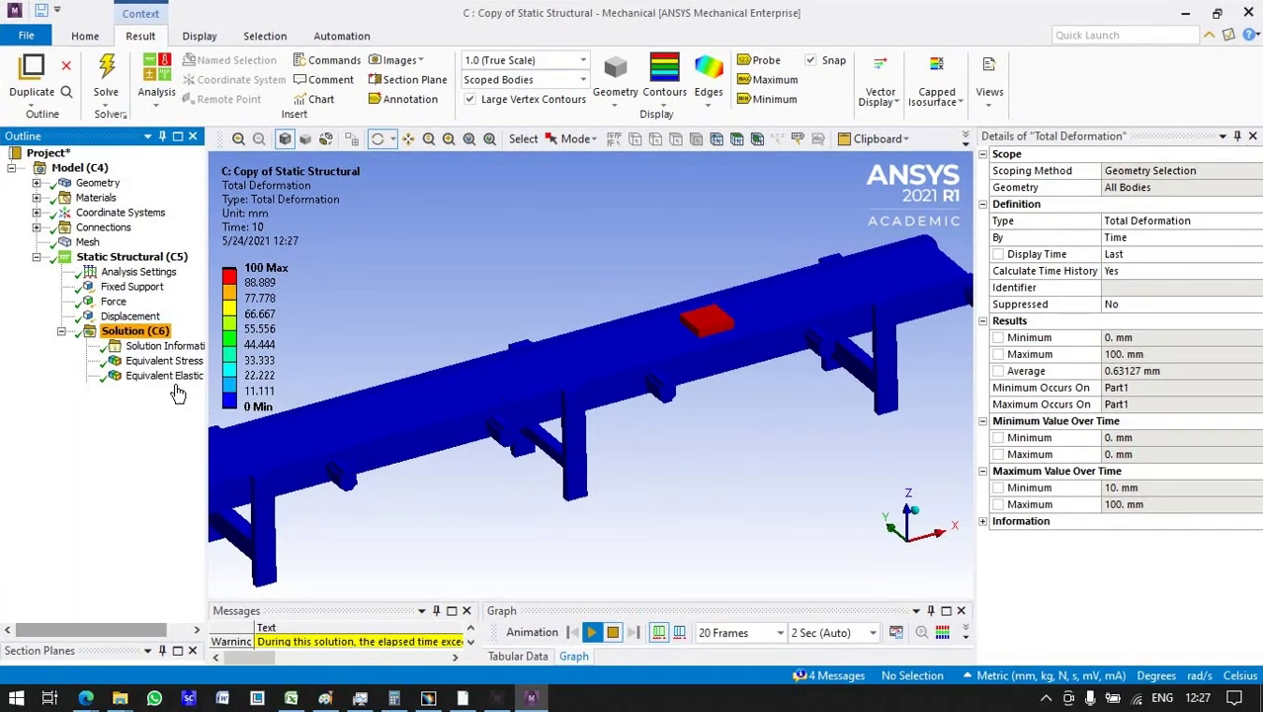
left_click(160, 374)
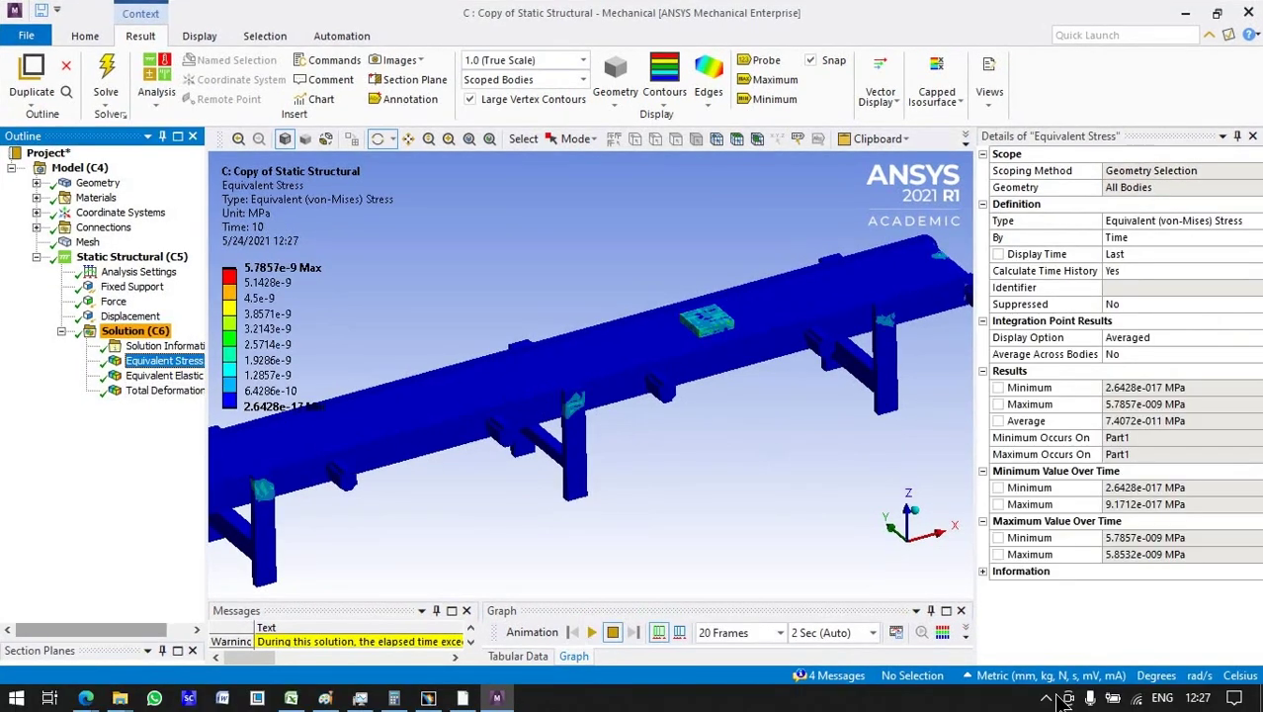